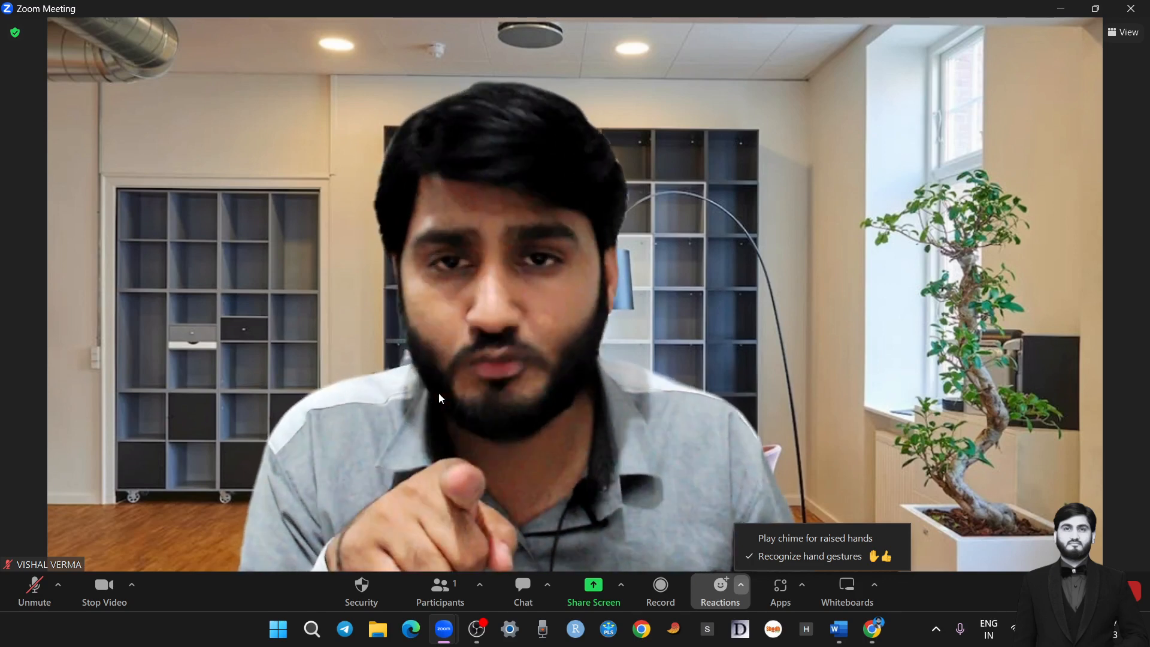
Unmute the microphone in the meeting and mute it again
left_click(36, 591)
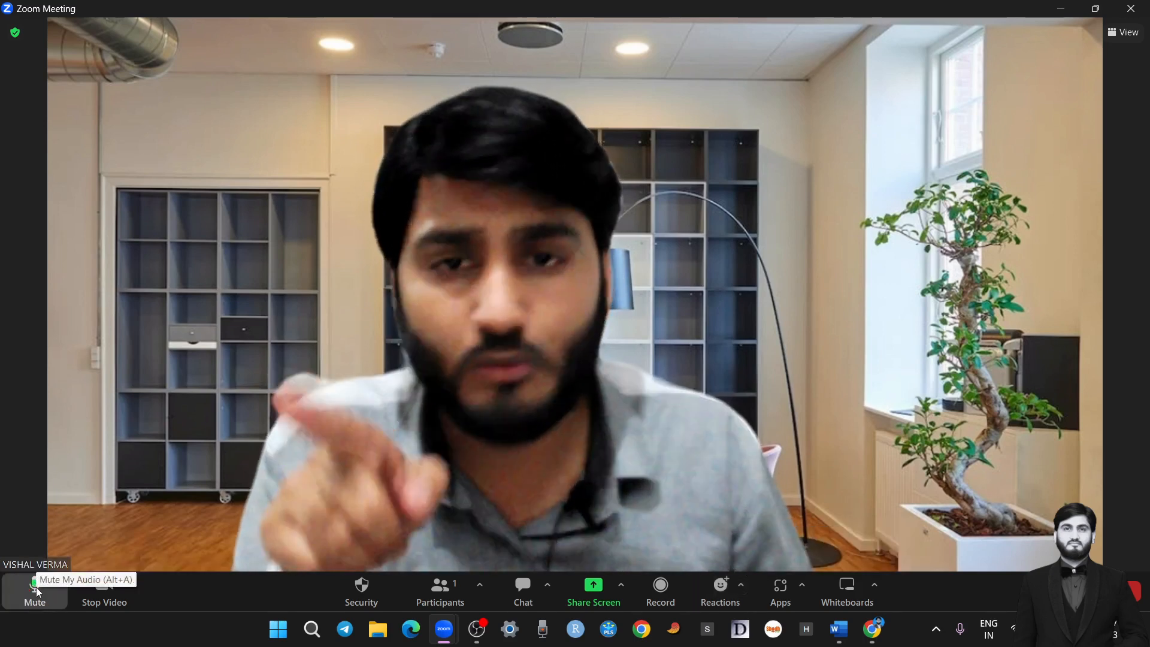
left_click(36, 591)
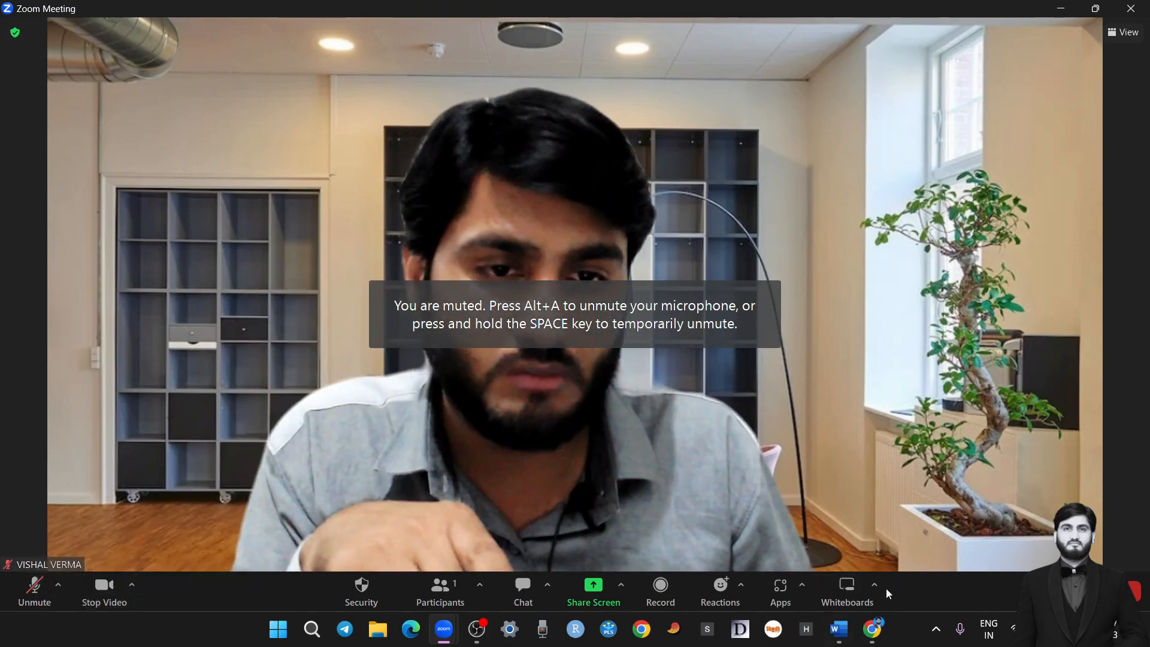
Look over the meeting's collaboration permissions and the available screen-sharing sources, closing each dialog without changes
left_click(801, 587)
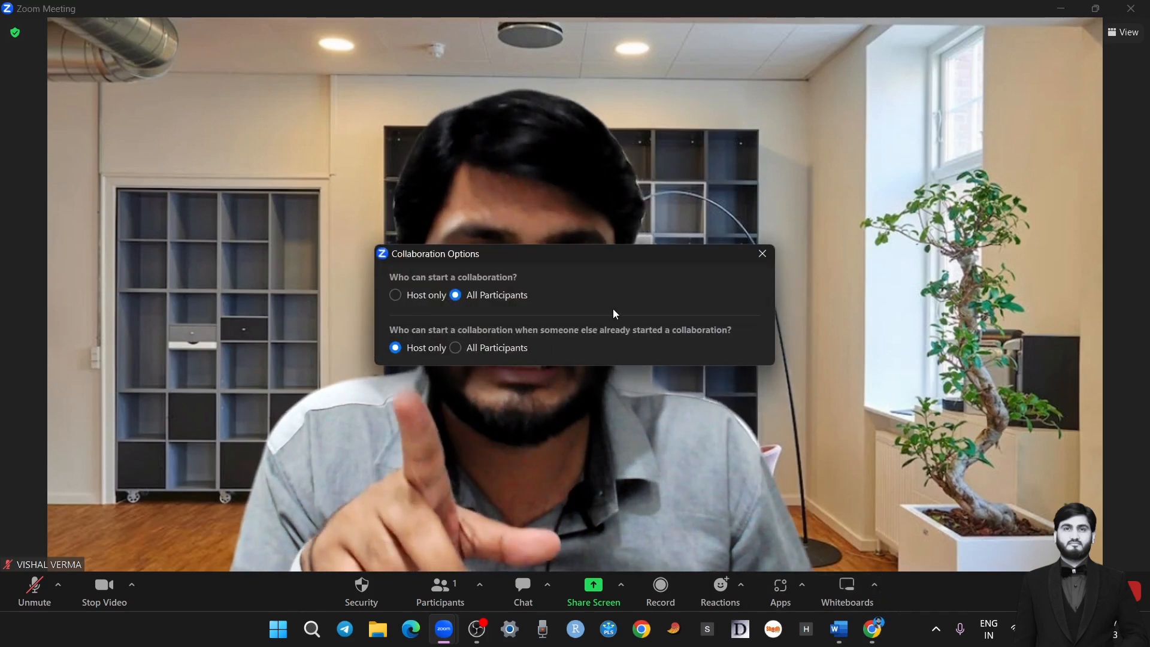
left_click(762, 253)
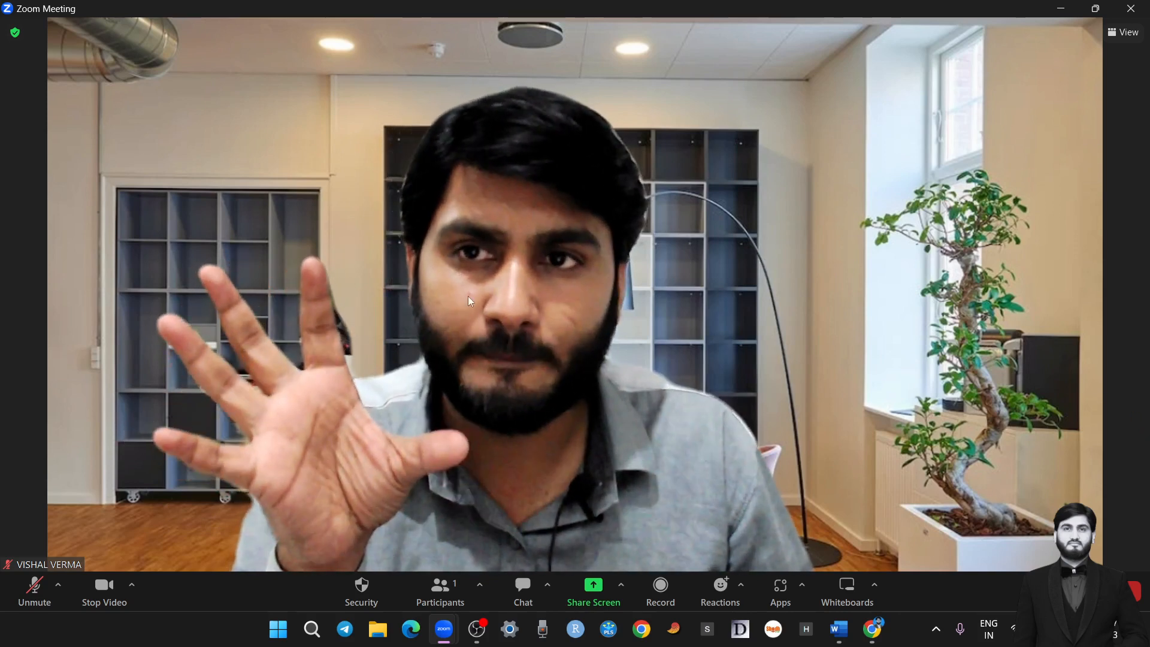
left_click(595, 584)
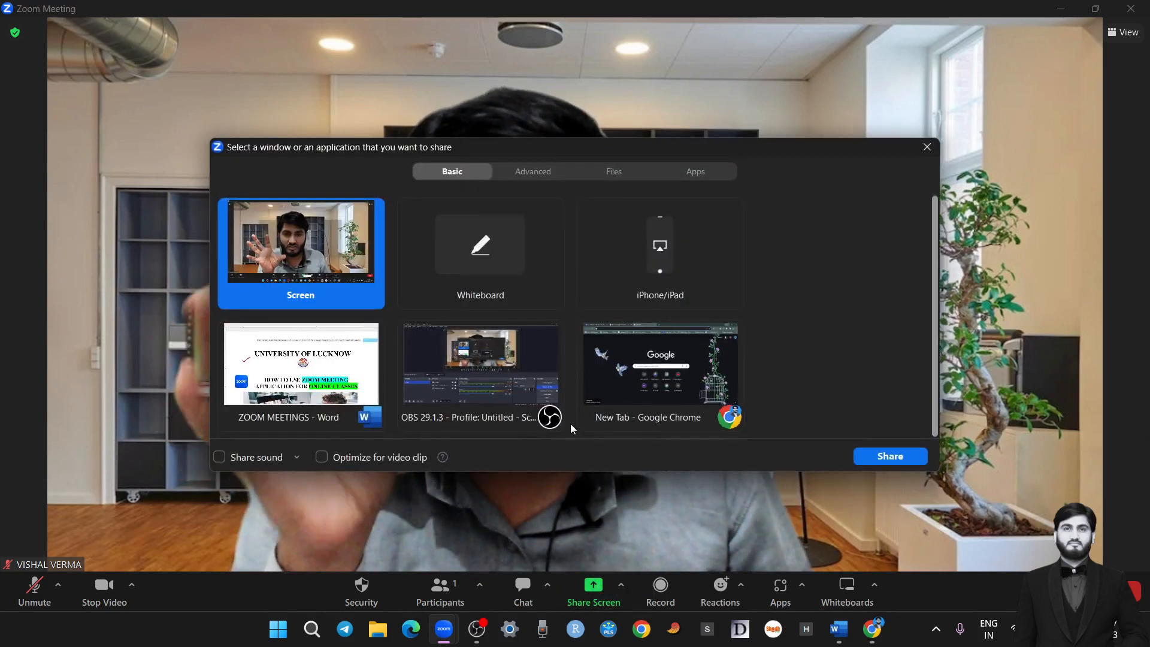
left_click(928, 147)
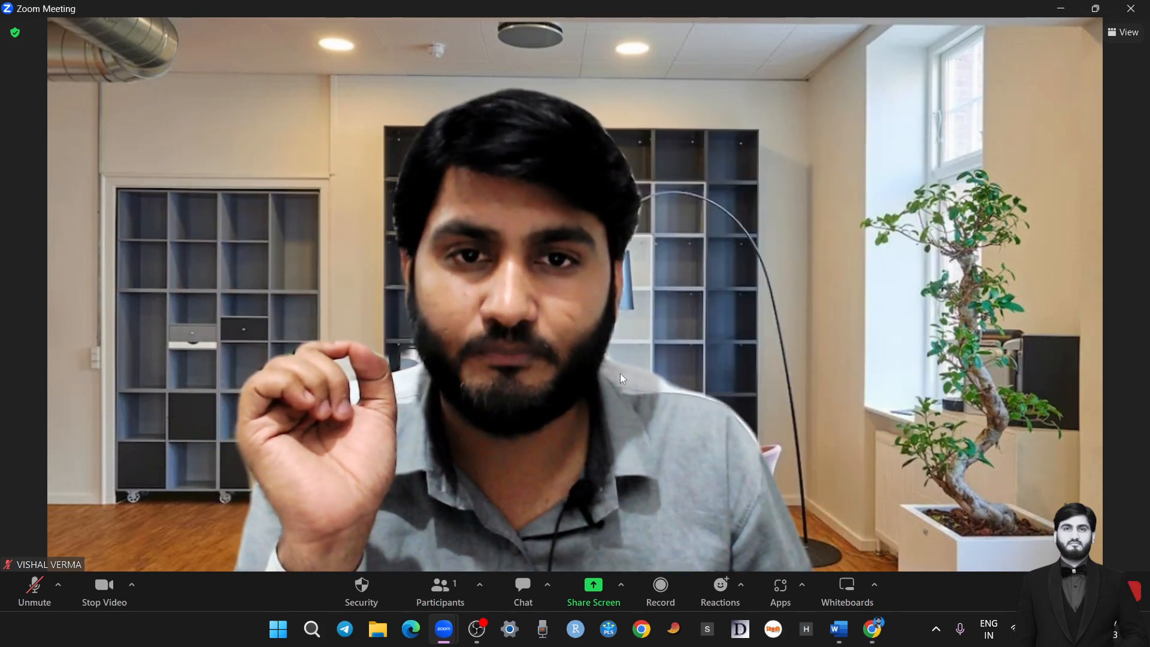
Leave the current meeting without ending it for all participants
left_click(1115, 591)
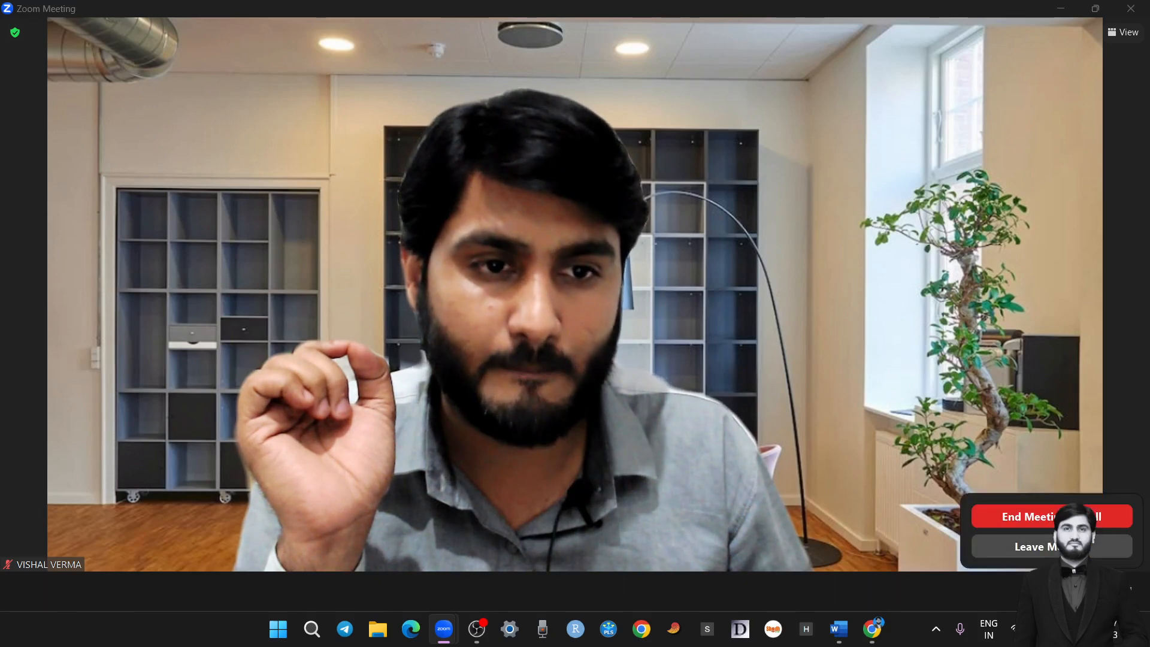
left_click(1075, 546)
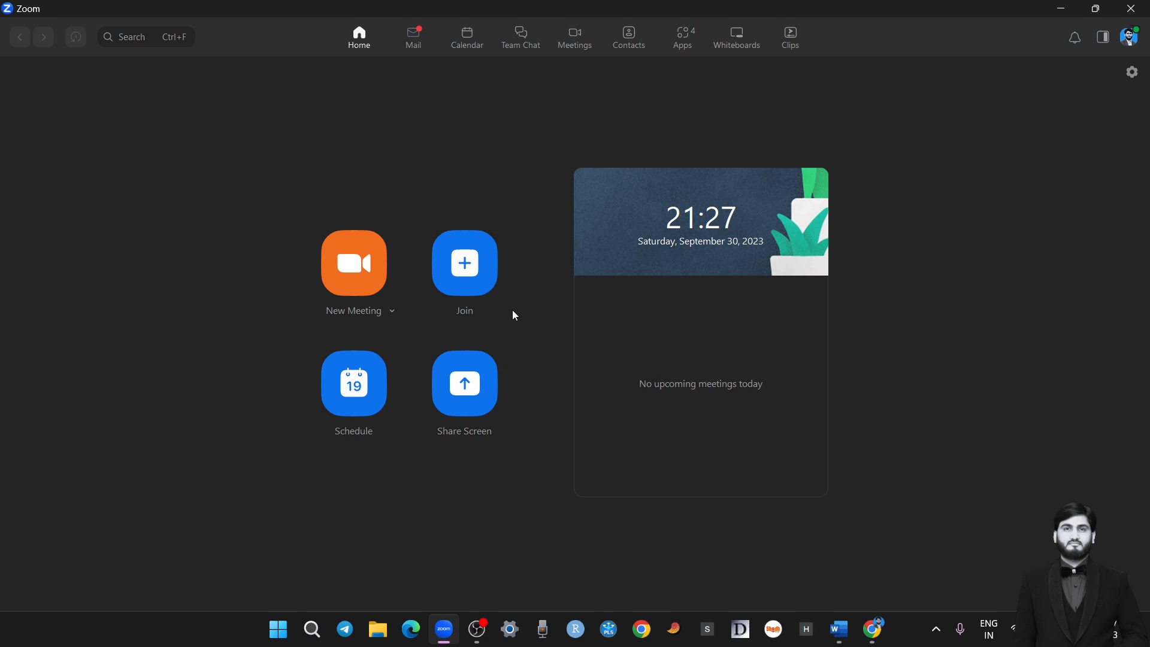
left_click(391, 310)
left_click(406, 220)
left_click(466, 279)
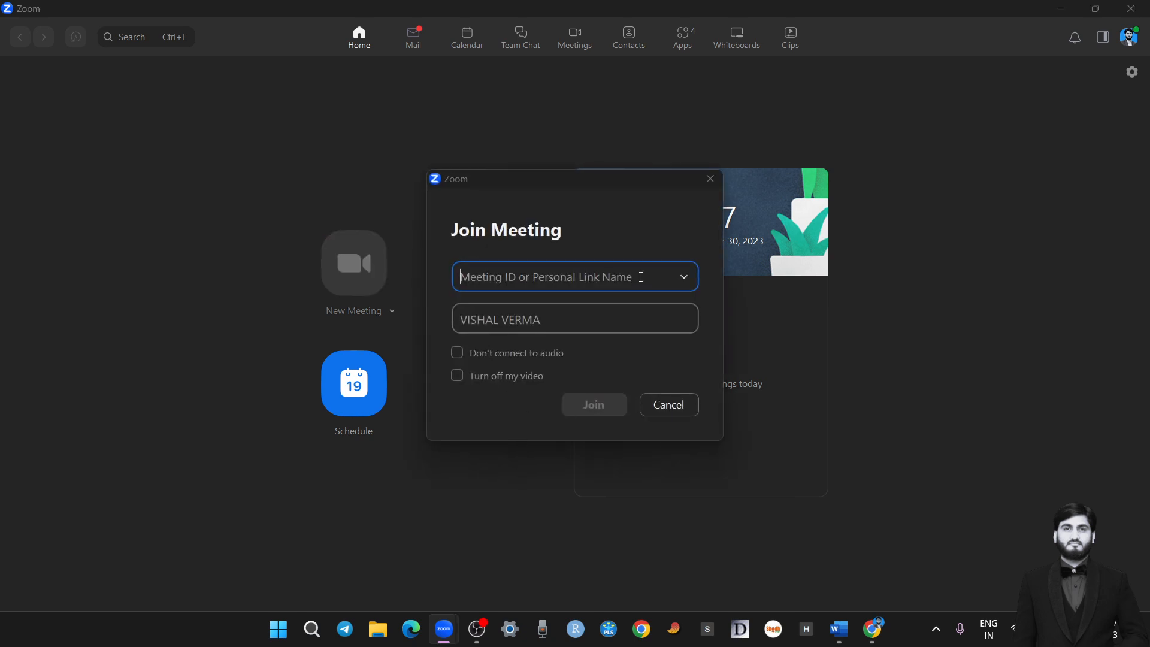
left_click(462, 279)
left_click(409, 317)
left_click(669, 405)
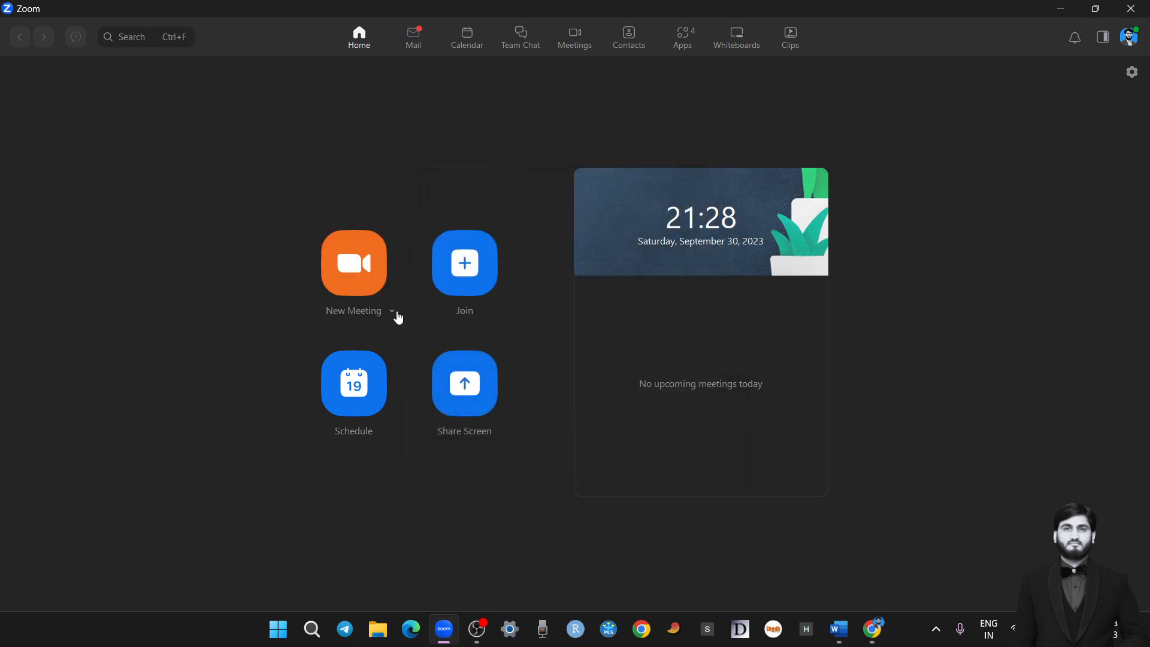
Copy the personal meeting ID from the new-meeting options and paste it as the ID of the meeting to join
left_click(392, 312)
mouse_move(382, 417)
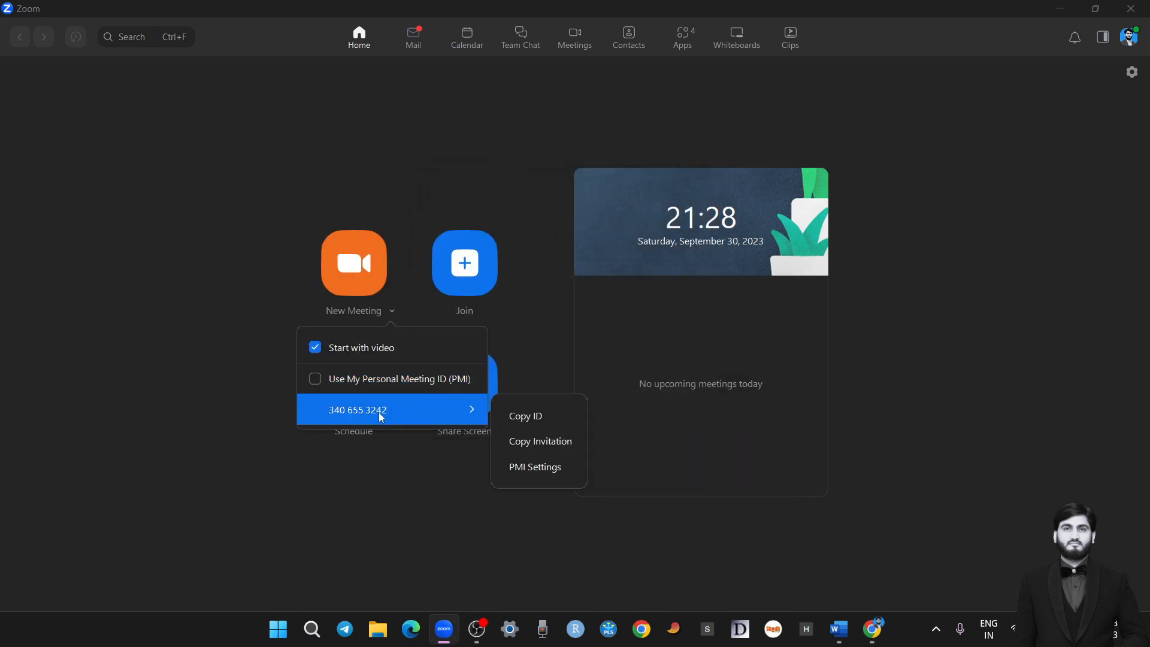
left_click(556, 424)
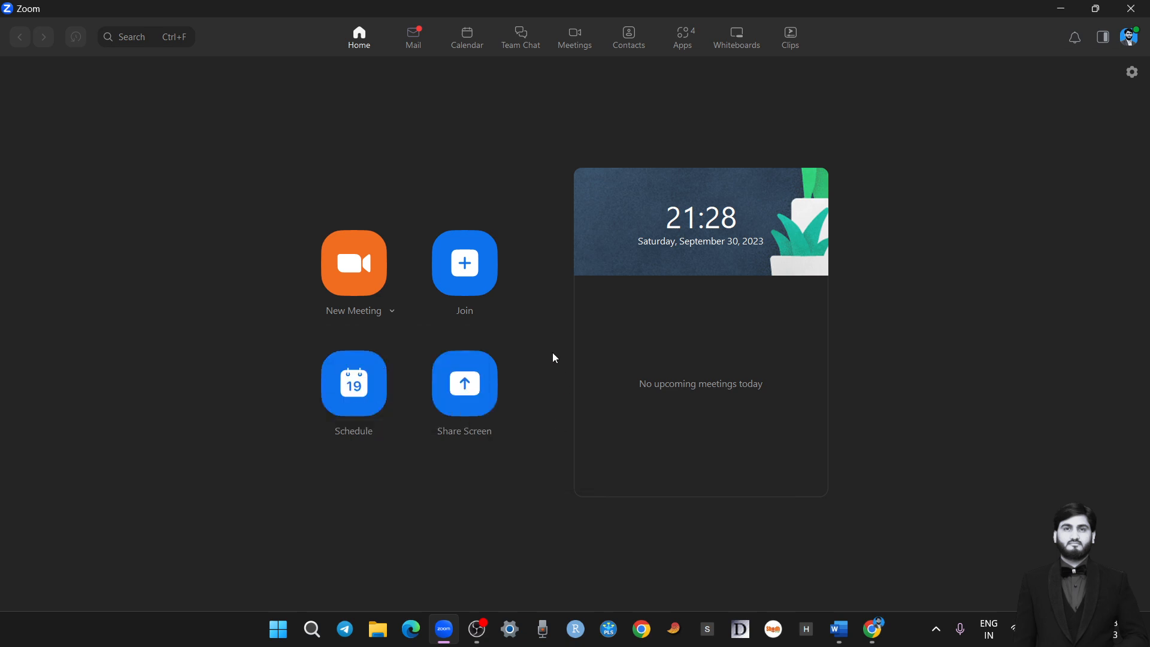
left_click(469, 291)
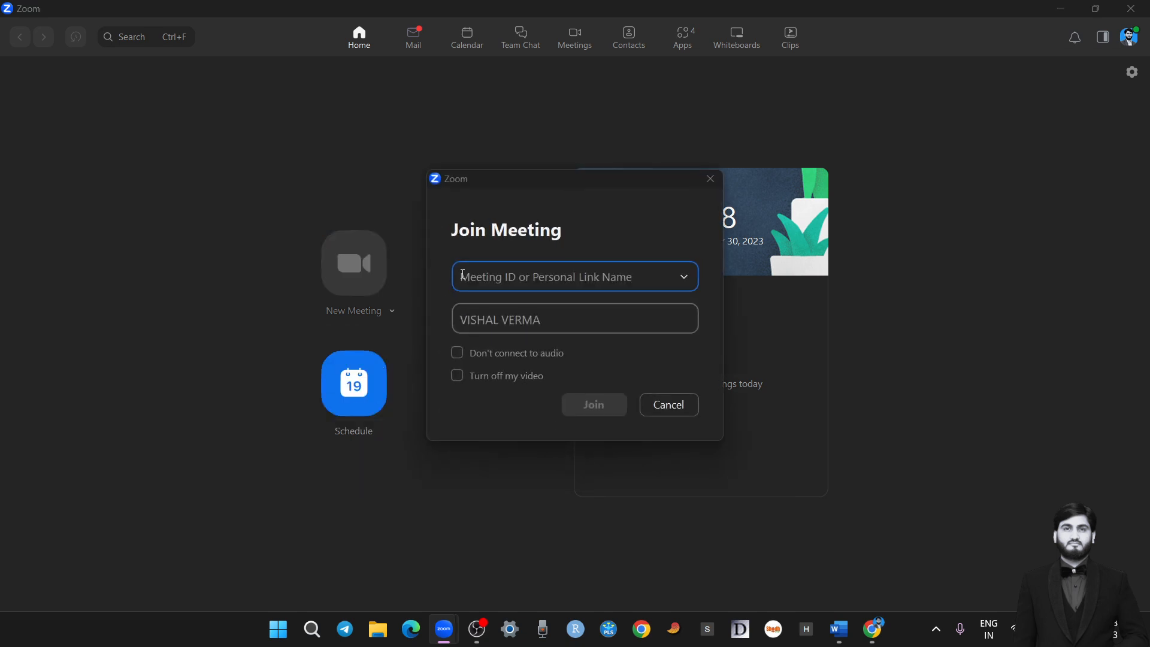
left_click(482, 279)
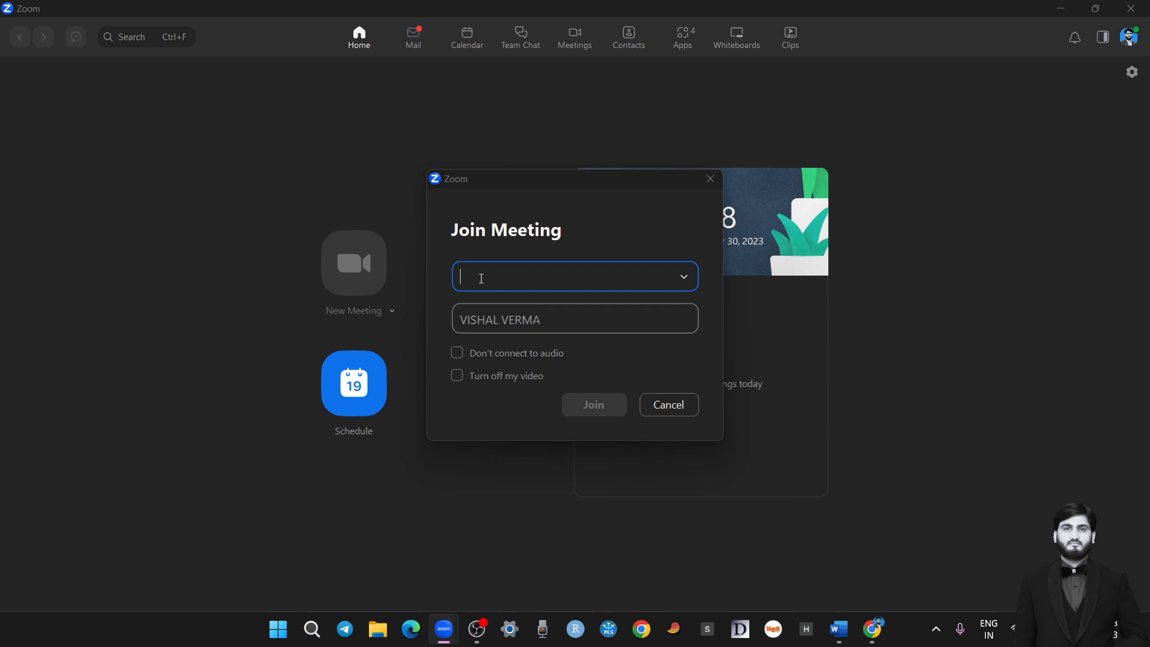
key("ctrl+v")
Replace the display name for joining the meeting with the participant's full name
left_click_drag(554, 319, 445, 324)
key("BackSpace")
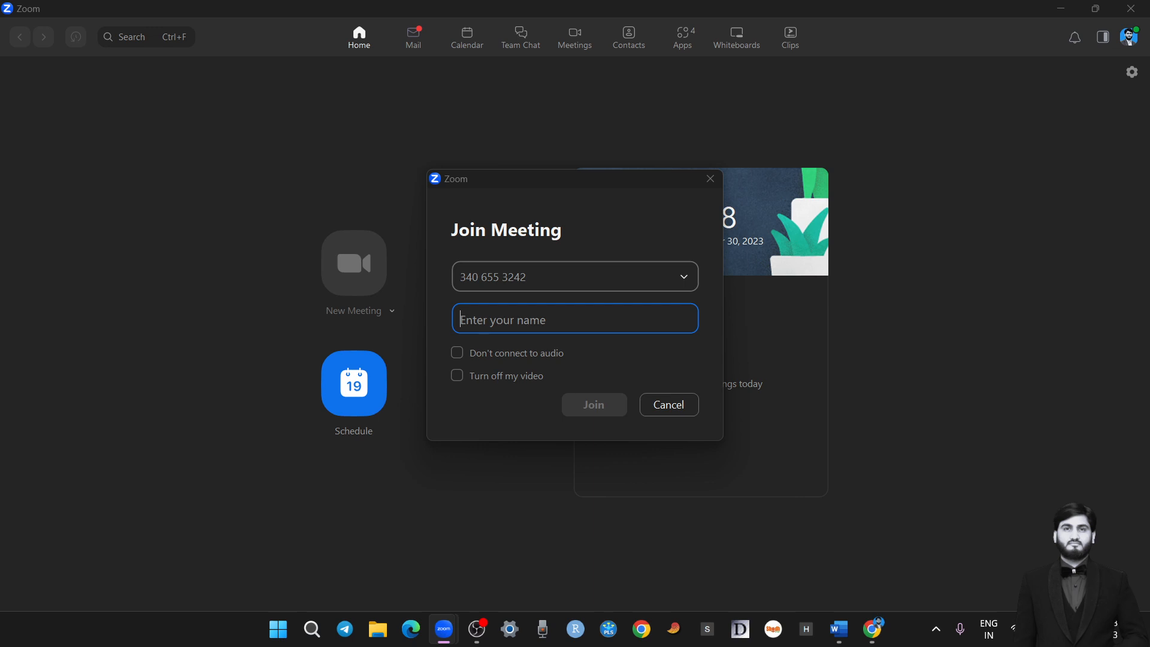
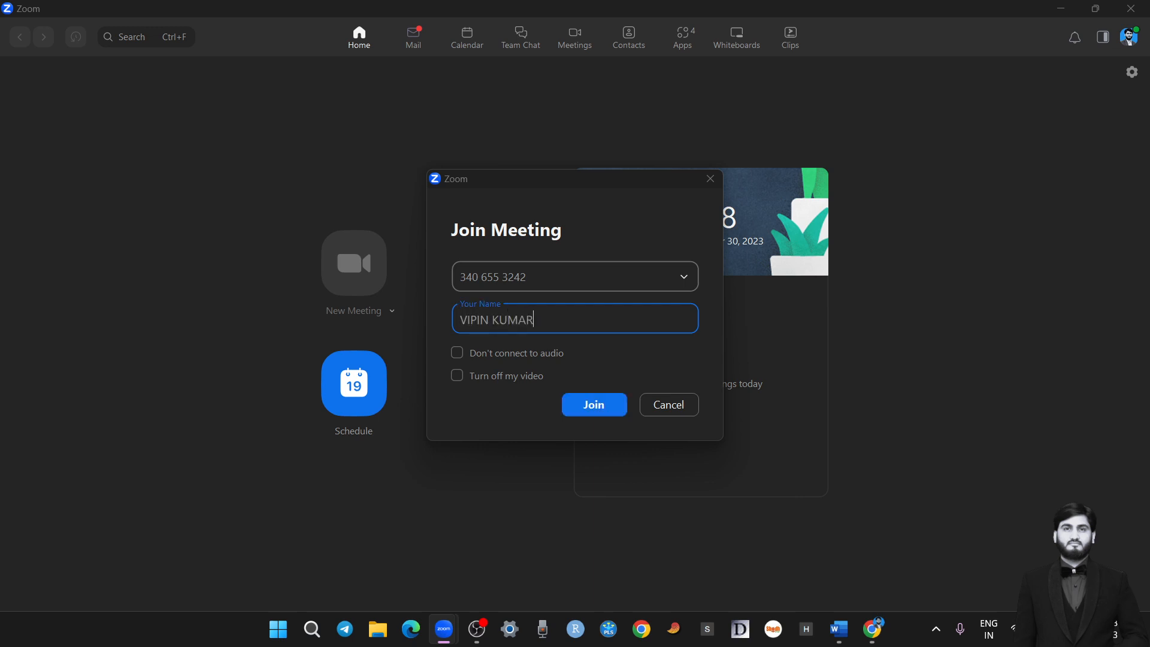
Join the meeting with the options for not connecting to audio and turning off video enabled
left_click(458, 357)
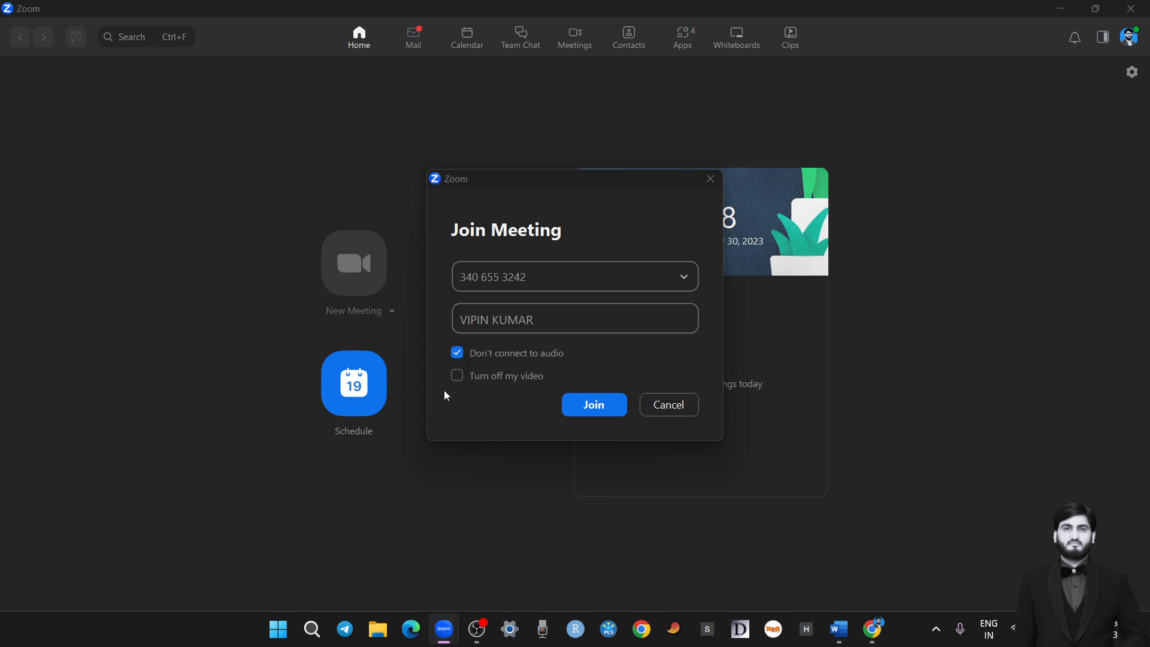
left_click(458, 377)
left_click(605, 404)
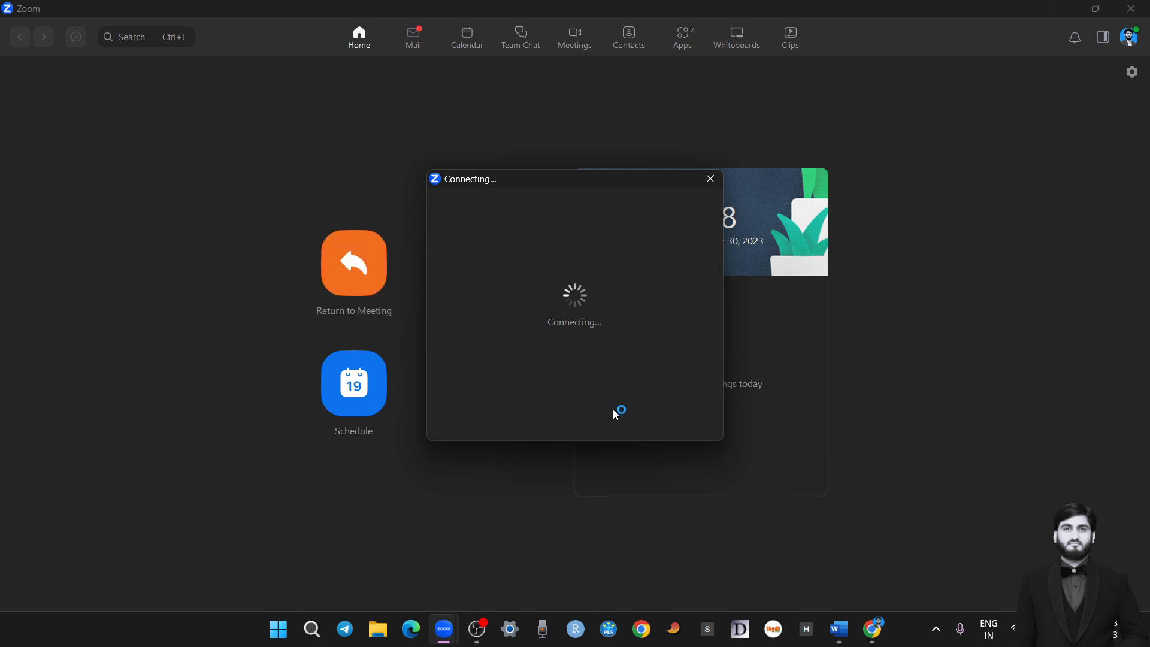
Move the meeting window aside, connect with computer audio and mute the microphone
left_click_drag(233, 63, 973, 66)
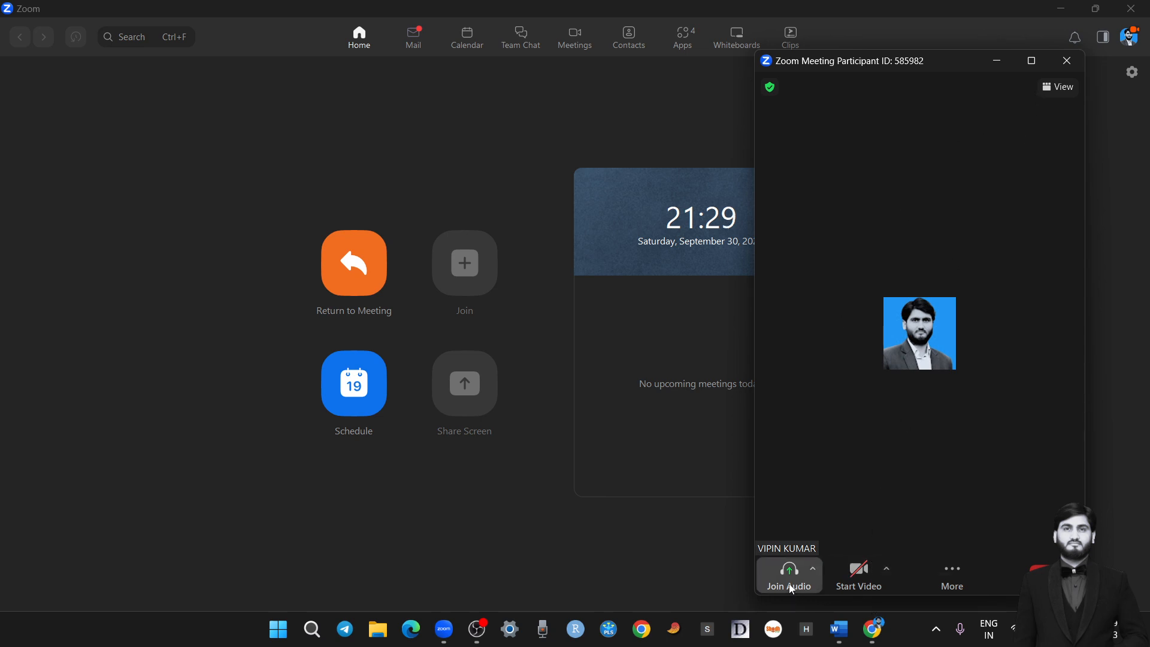
left_click(809, 574)
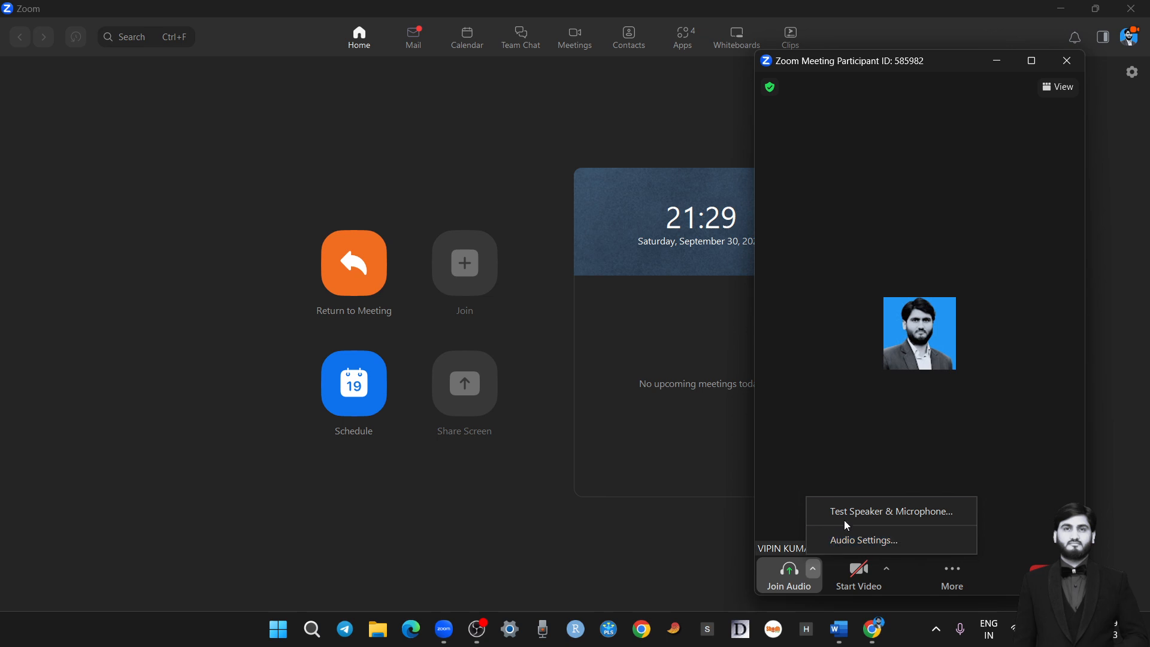
left_click(805, 591)
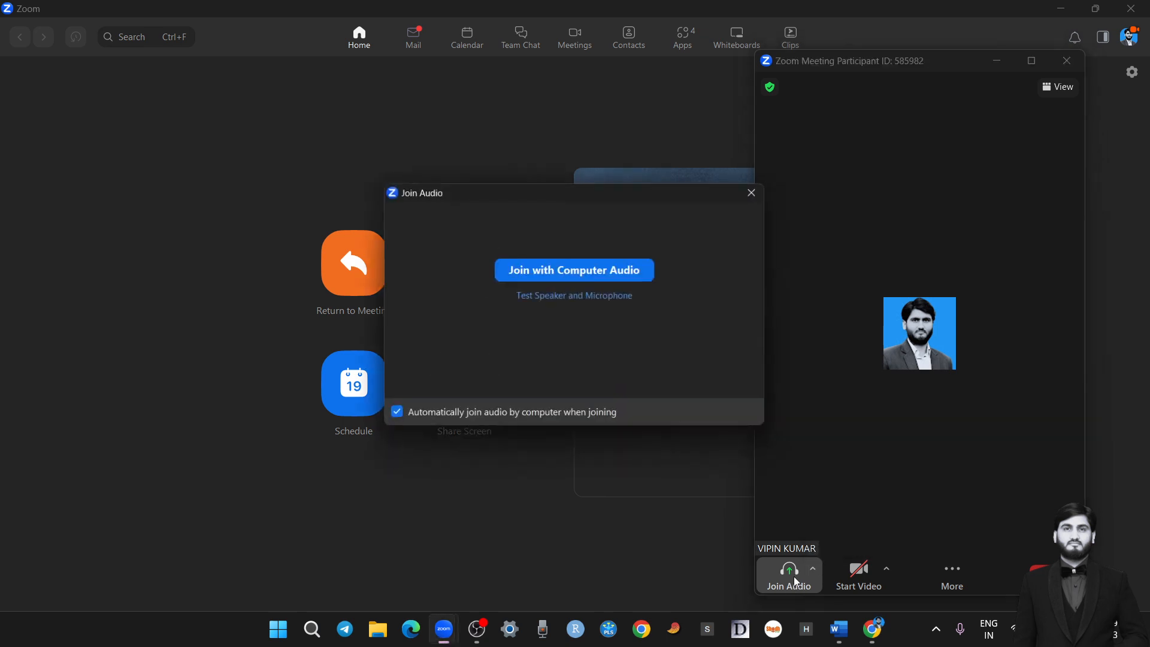
left_click(556, 272)
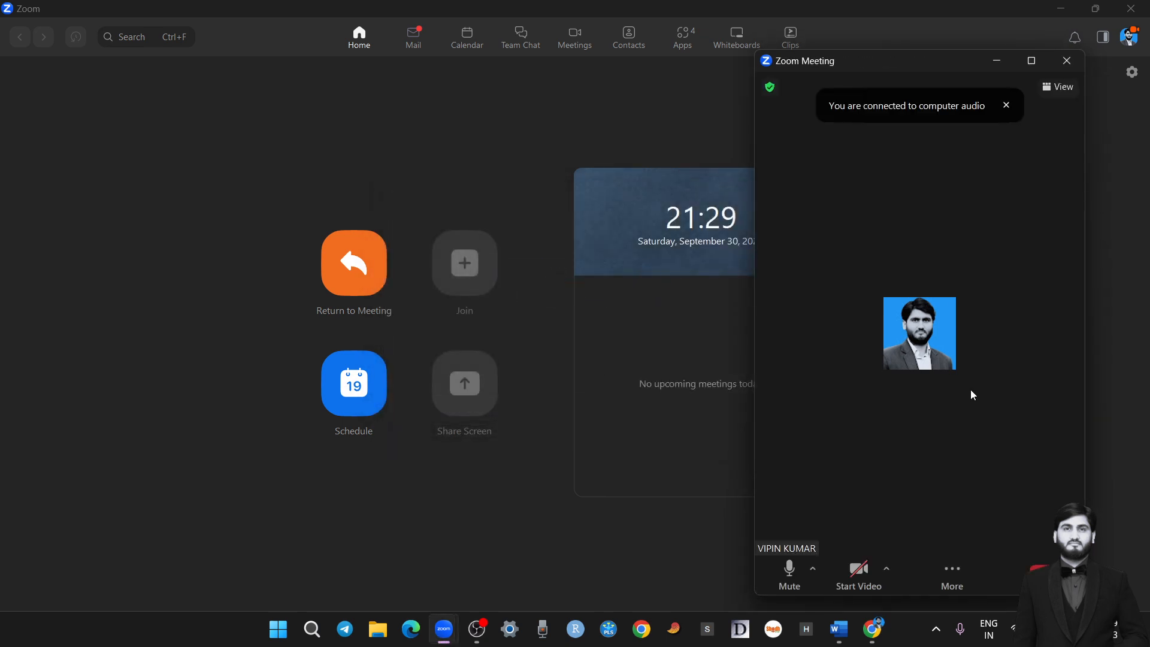
left_click(788, 587)
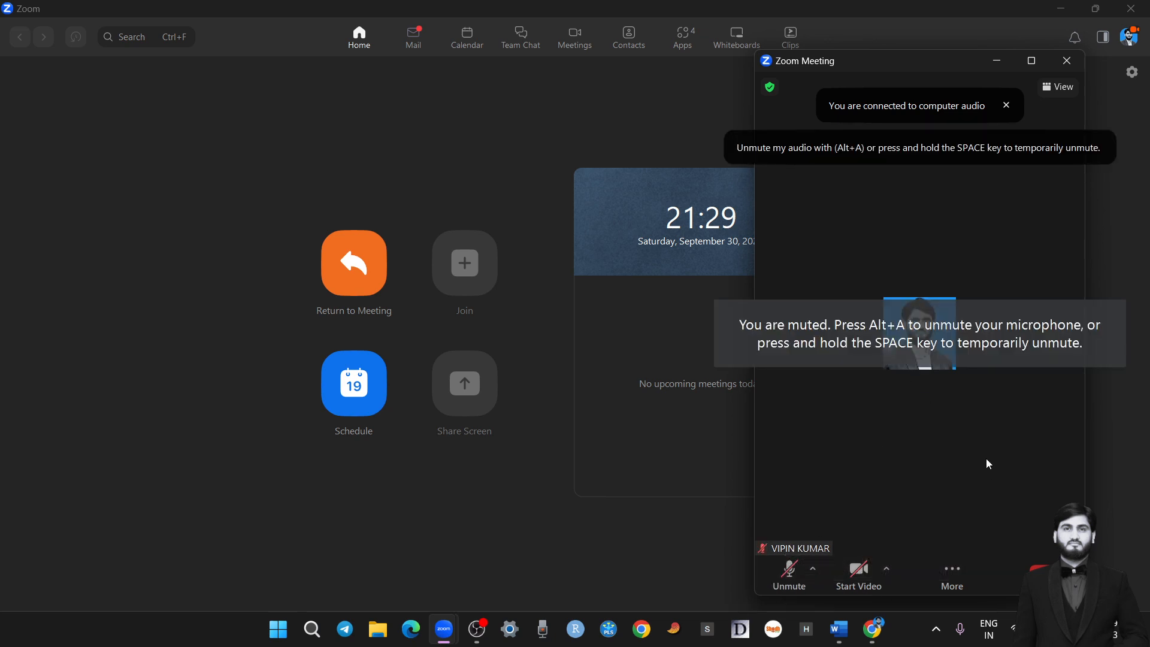
Start the video, briefly unmute and re-mute the microphone, and stop the video again
left_click(854, 587)
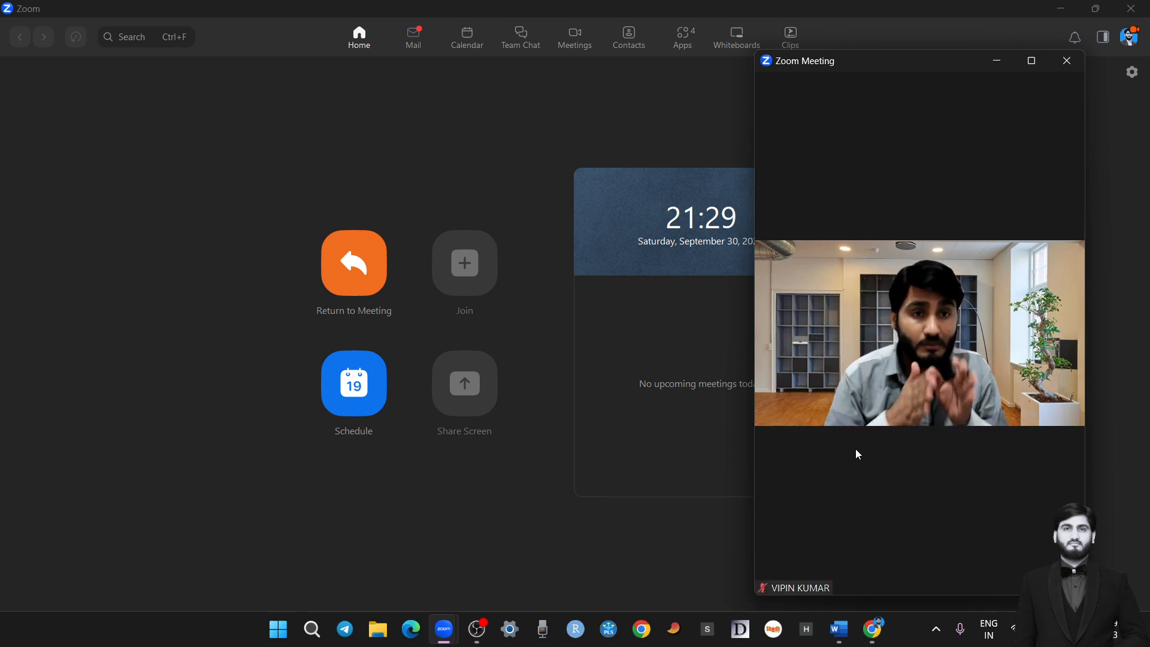
mouse_move(856, 453)
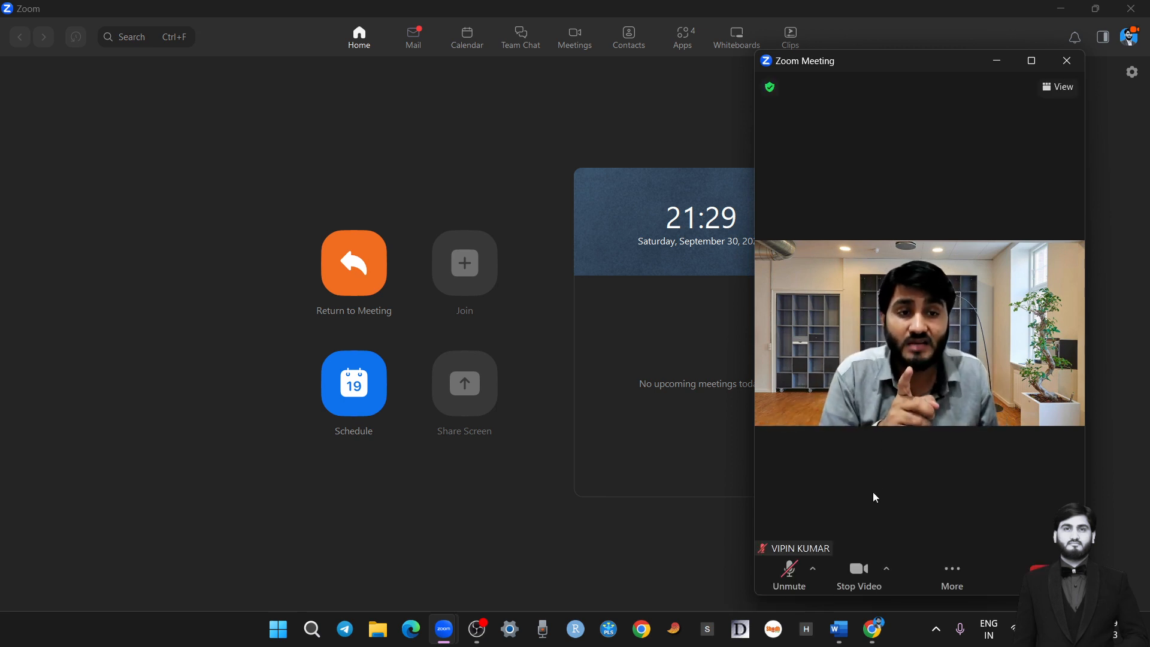
left_click(792, 575)
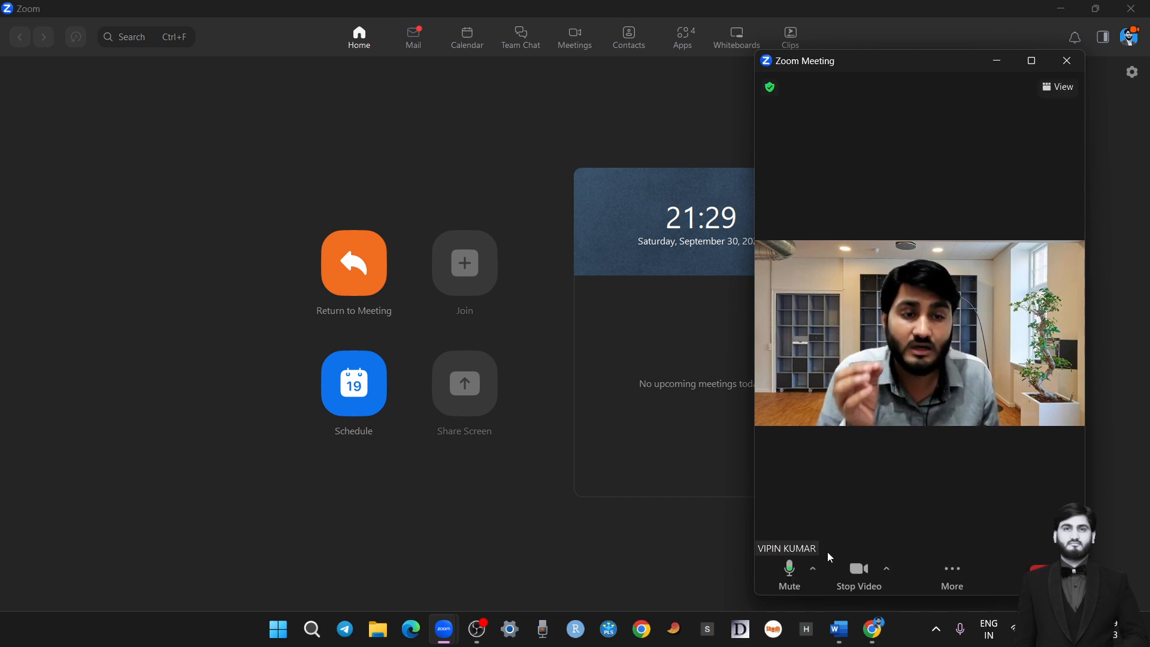
left_click(801, 585)
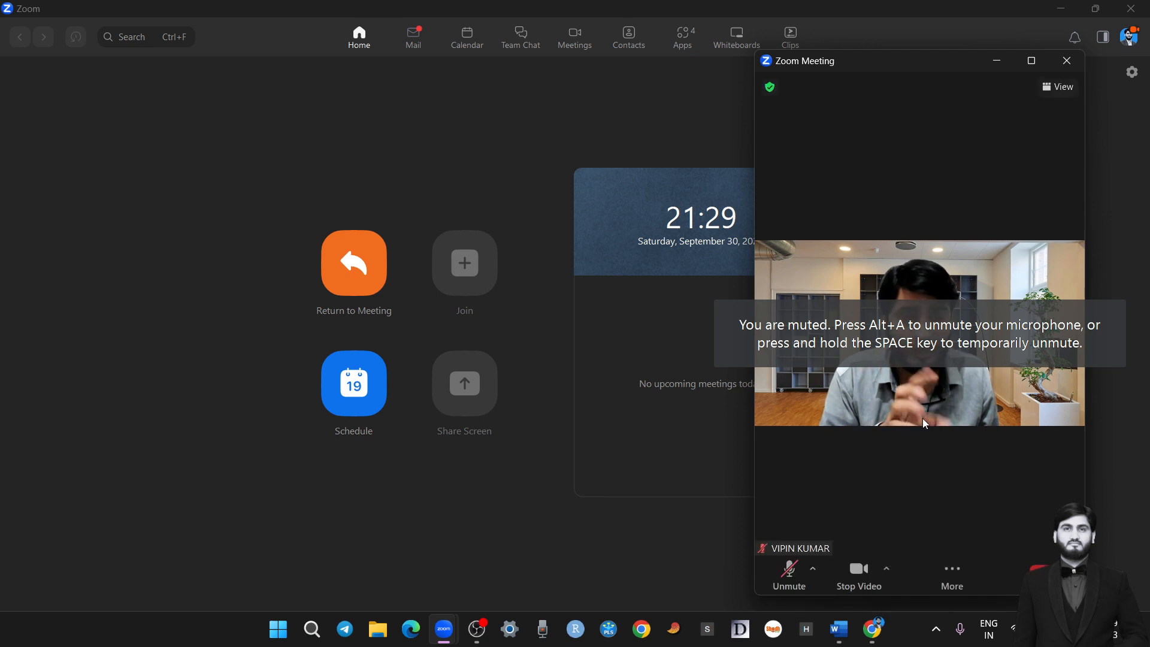
left_click(859, 570)
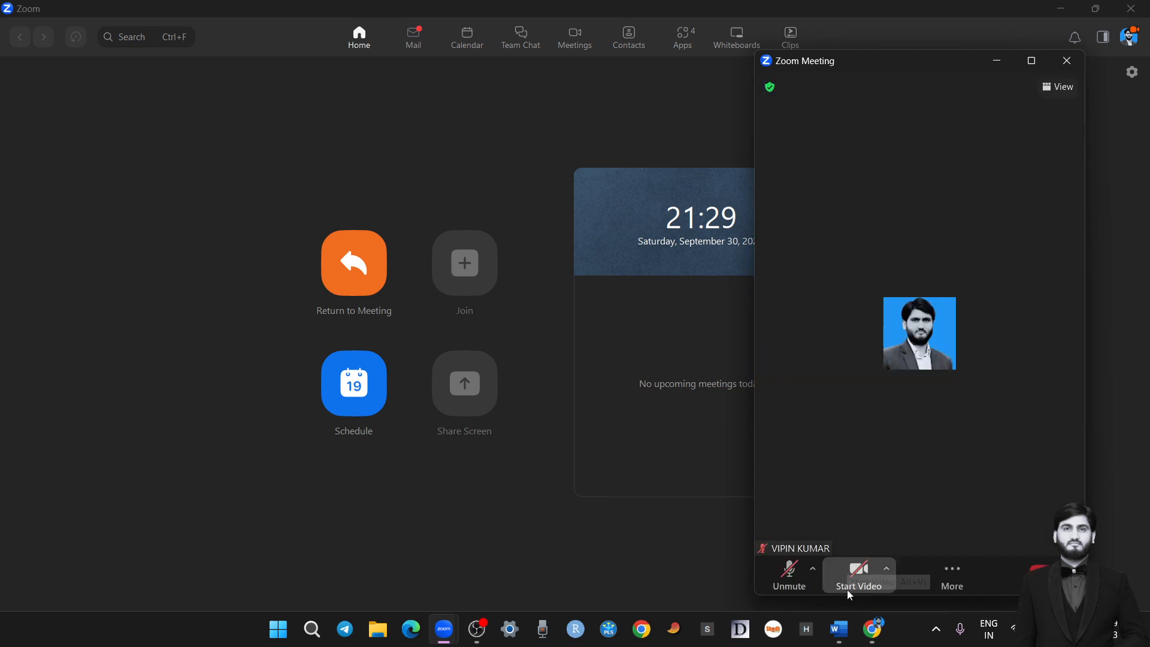
Turn off hand gesture recognition for reactions in the meeting
left_click(966, 574)
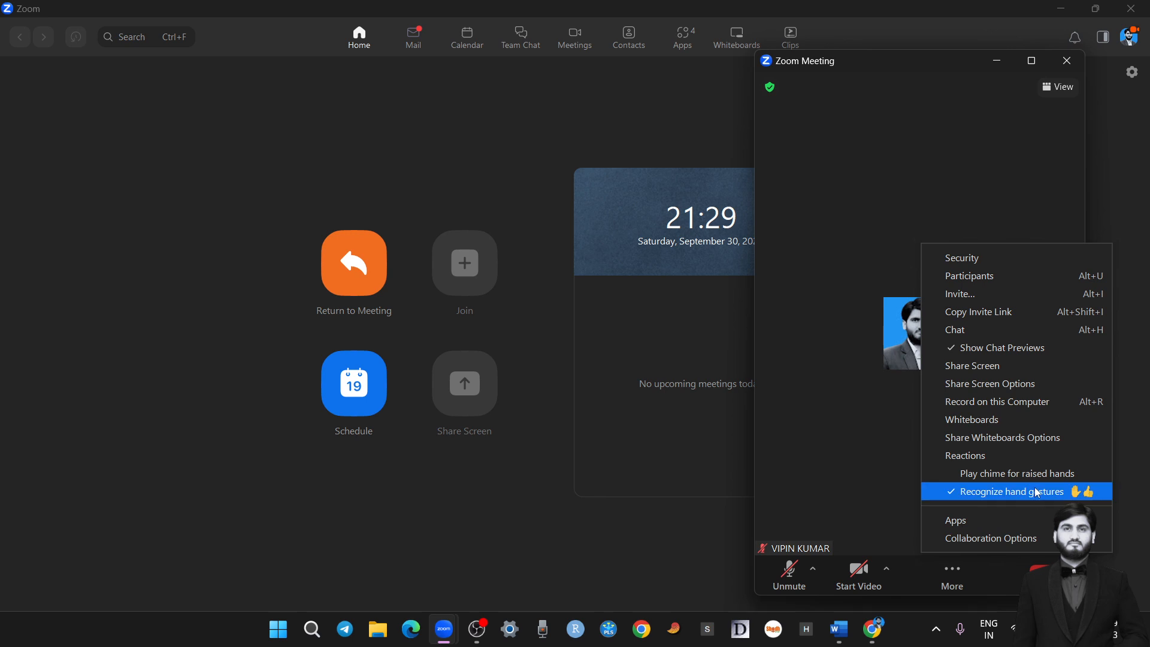
left_click(1039, 492)
left_click(957, 578)
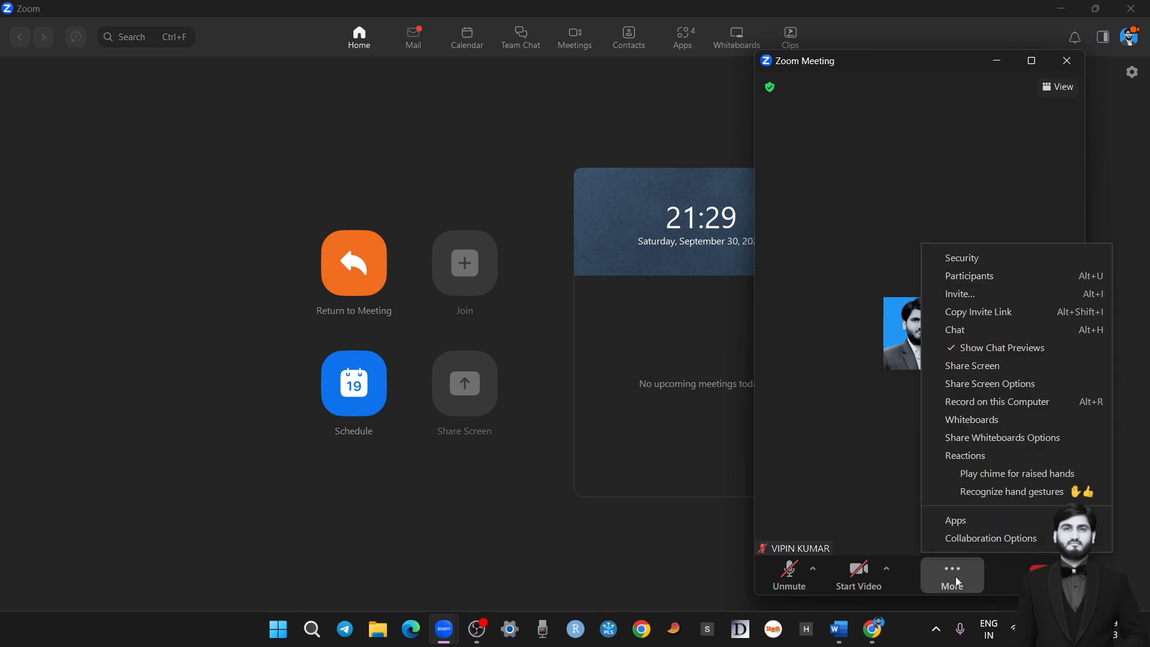
left_click(1032, 157)
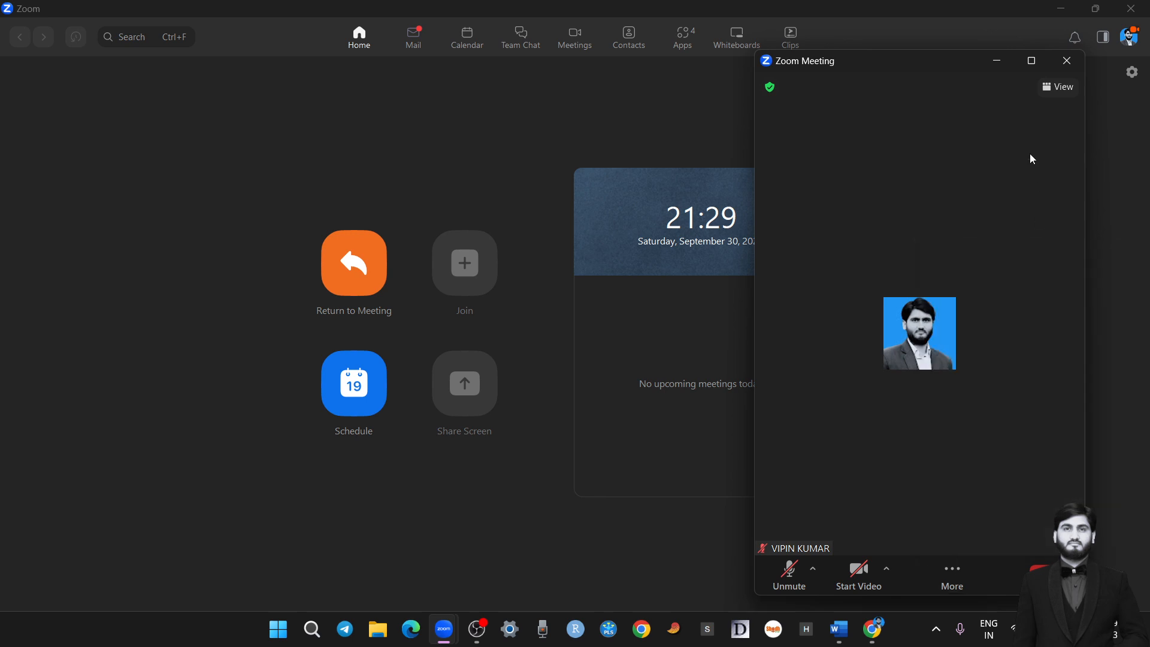
Open the meeting chat and send the message "Sir I want to speak" to everyone
left_click(953, 576)
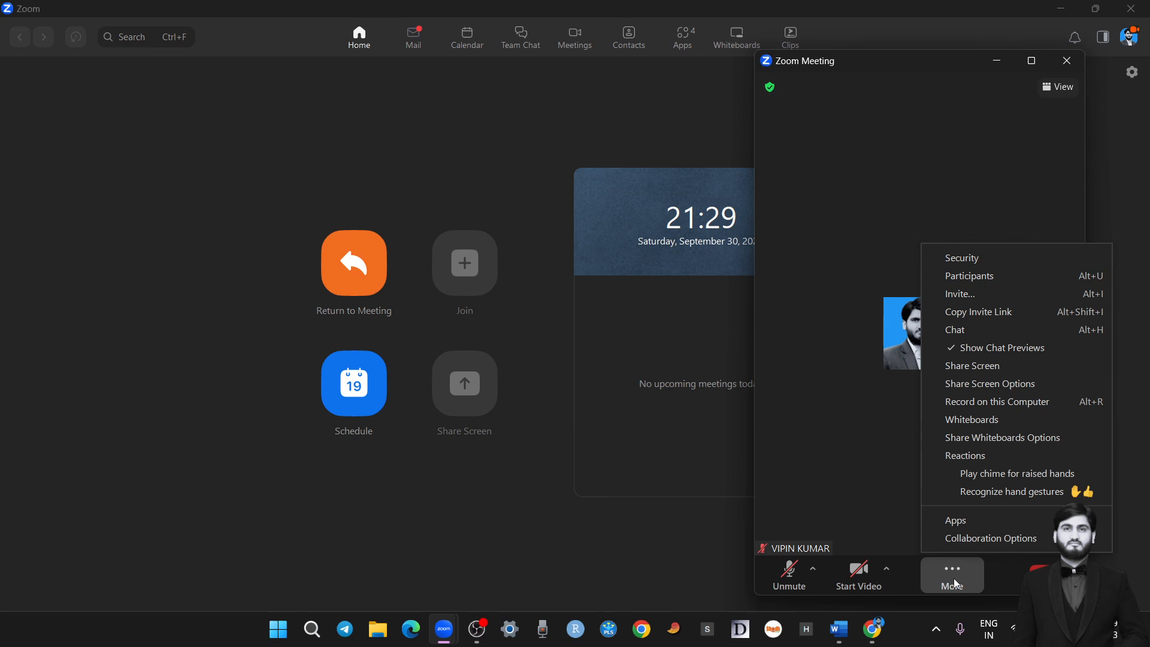
left_click(996, 333)
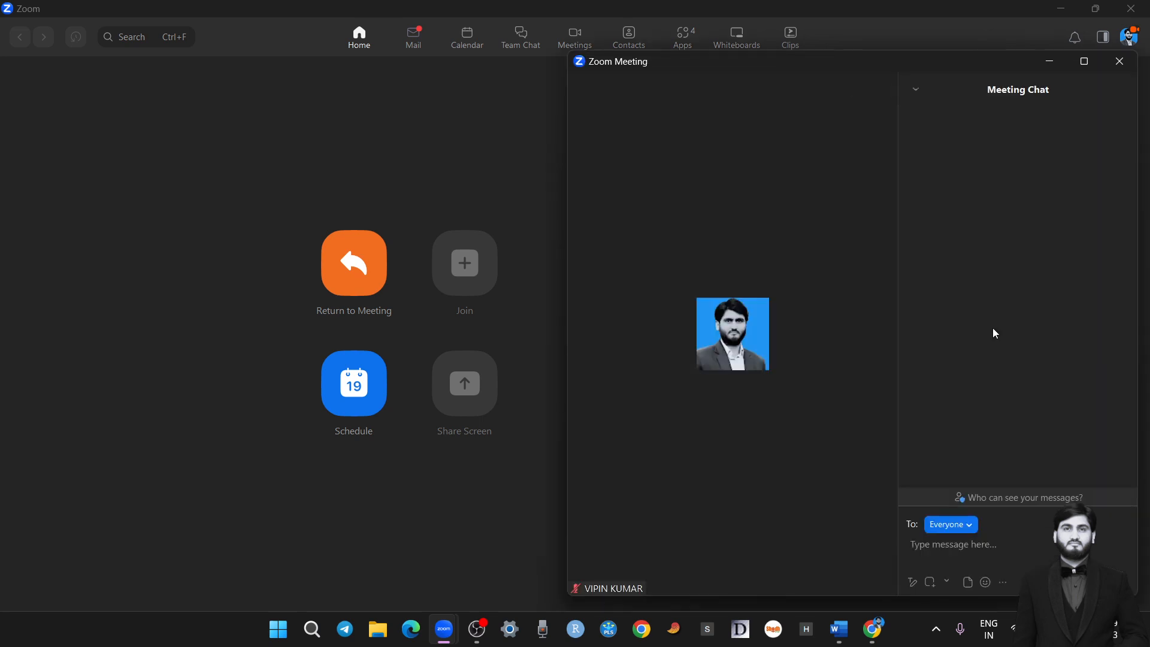
left_click(972, 529)
left_click(978, 550)
type("sl")
key("BackSpace")
type("Sir I want to speak")
key("Return")
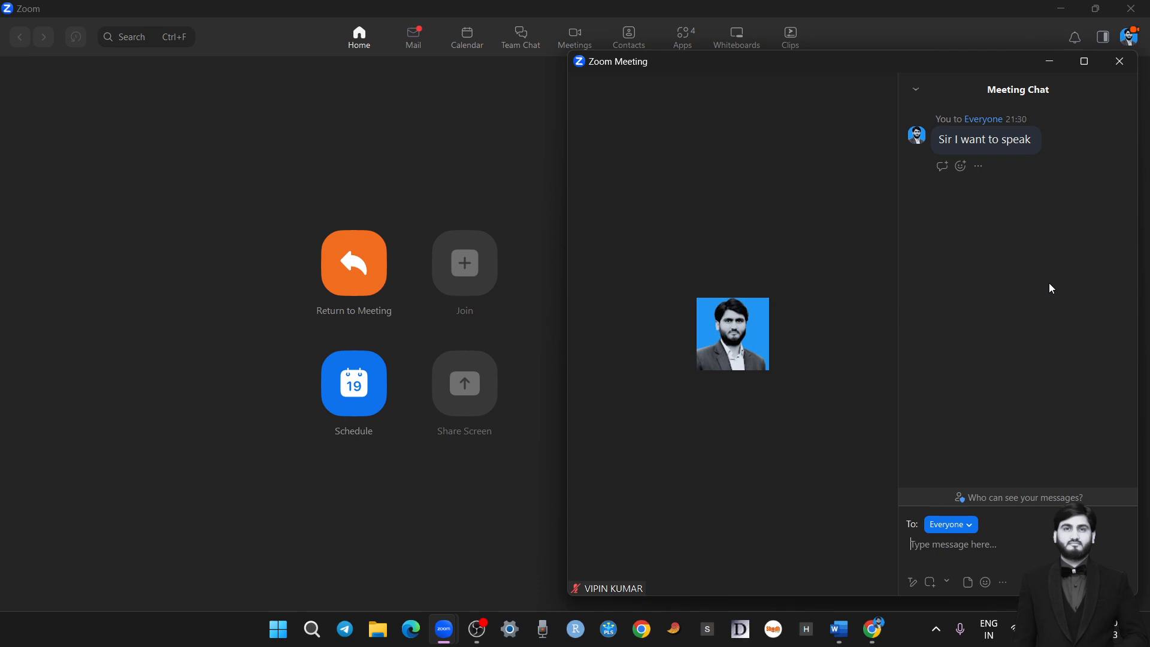
Close the meeting window and leave the meeting without ending it for everyone
left_click(1120, 61)
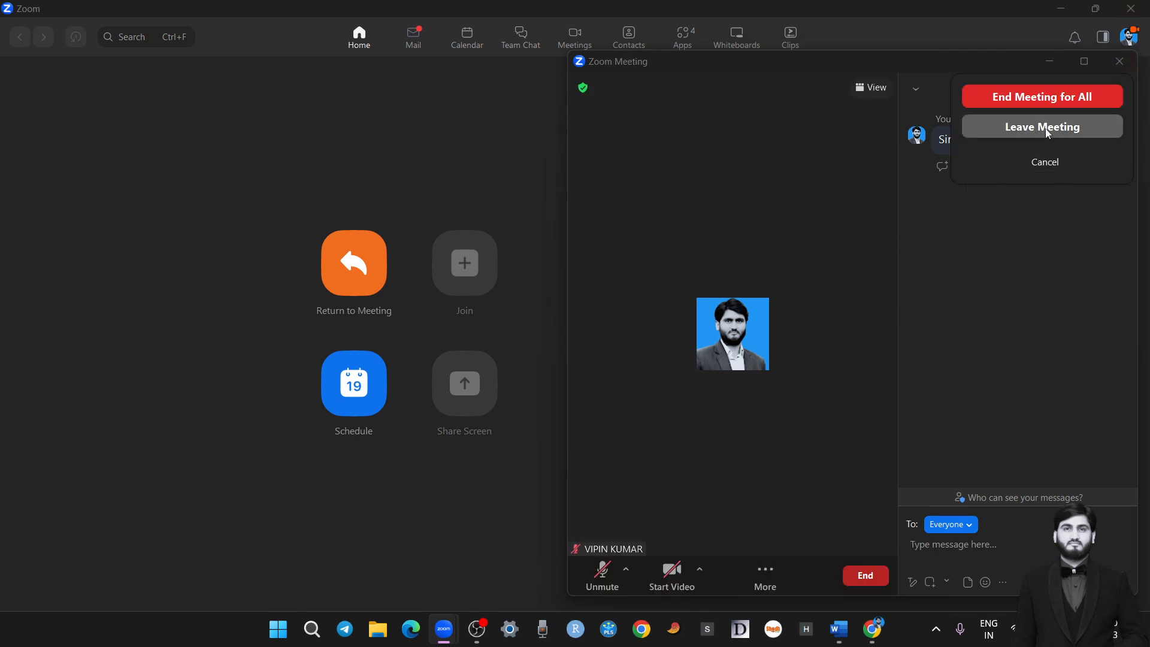
left_click(1081, 126)
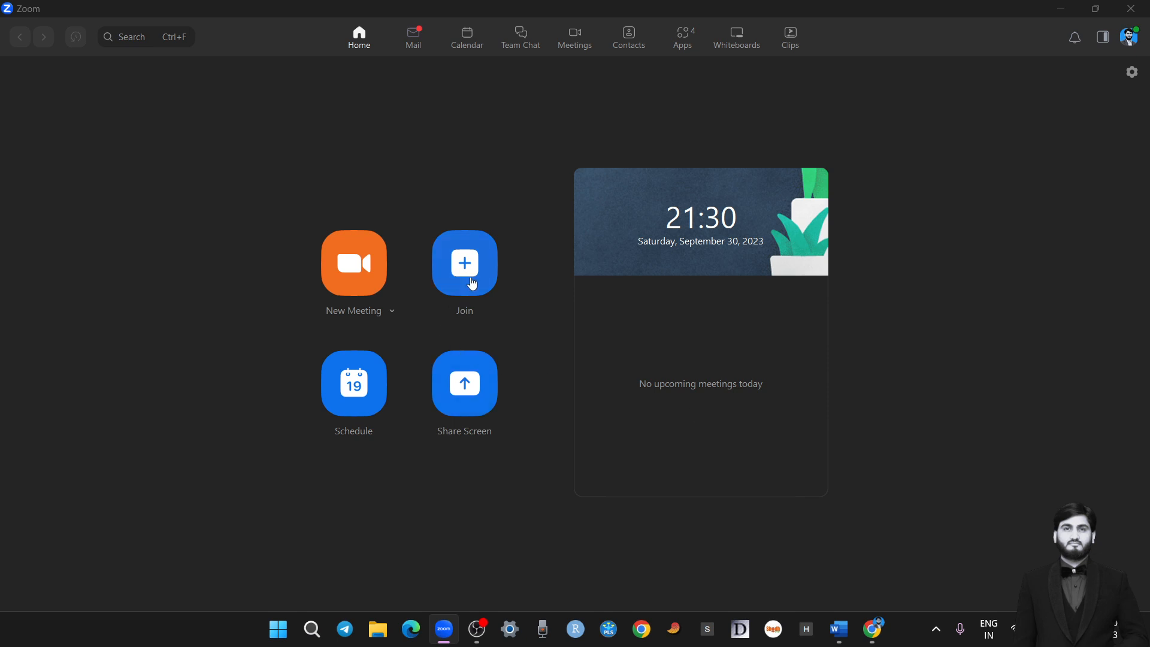
Start scheduling a new meeting and set its date to 02/10/2023
left_click(473, 282)
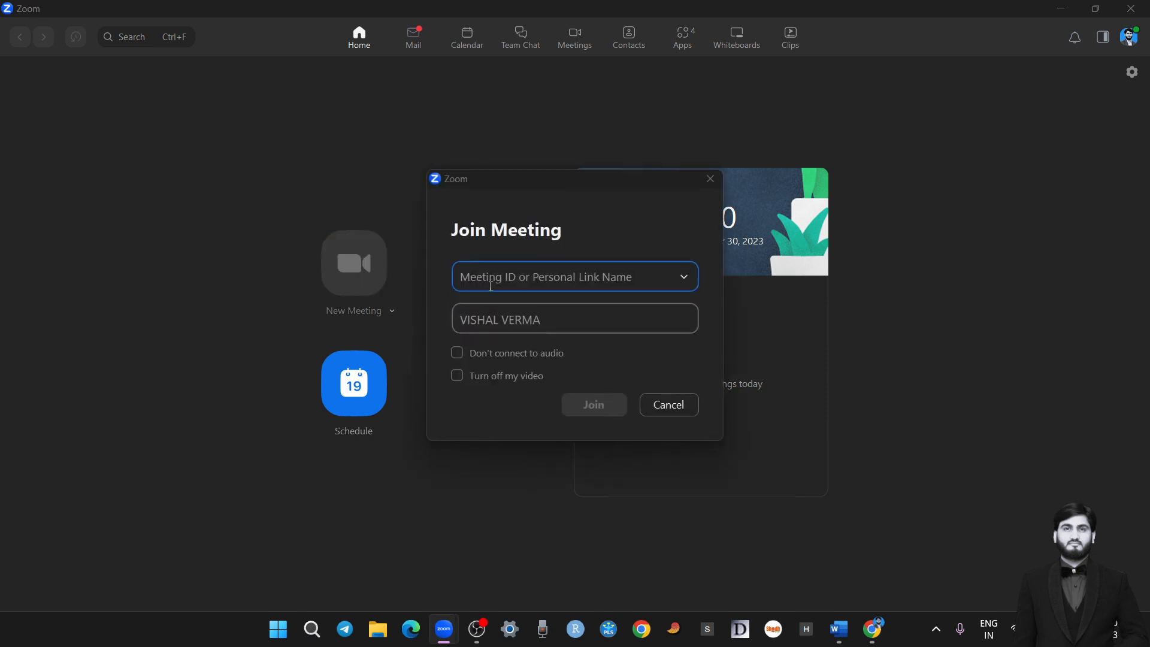
left_click(662, 403)
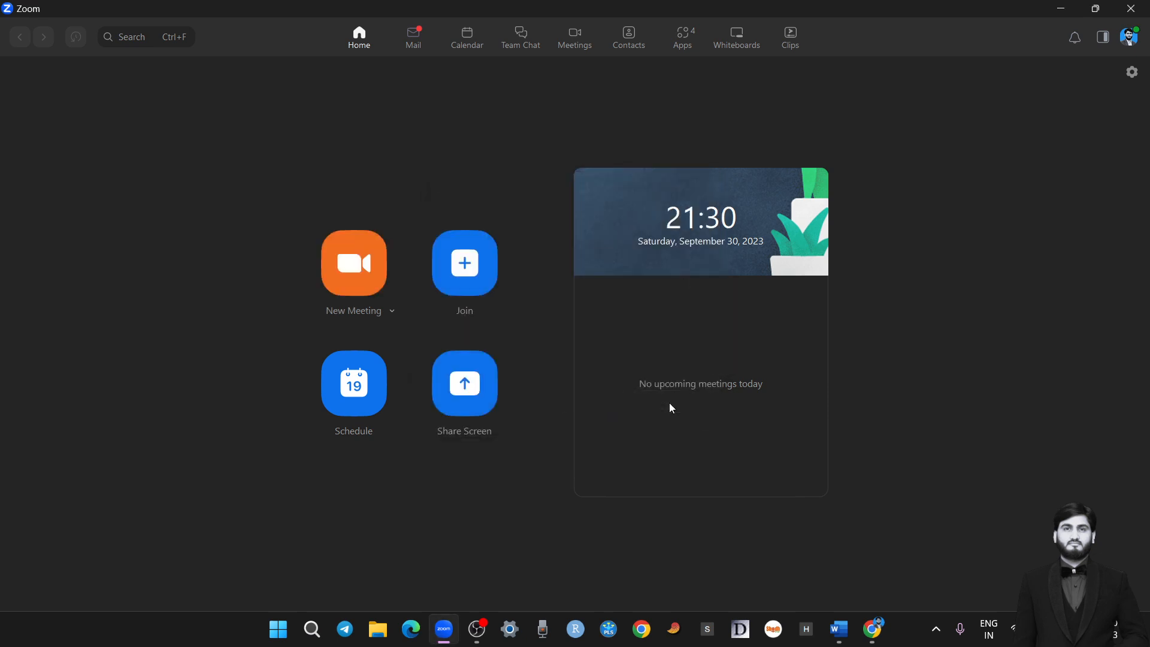
left_click(371, 388)
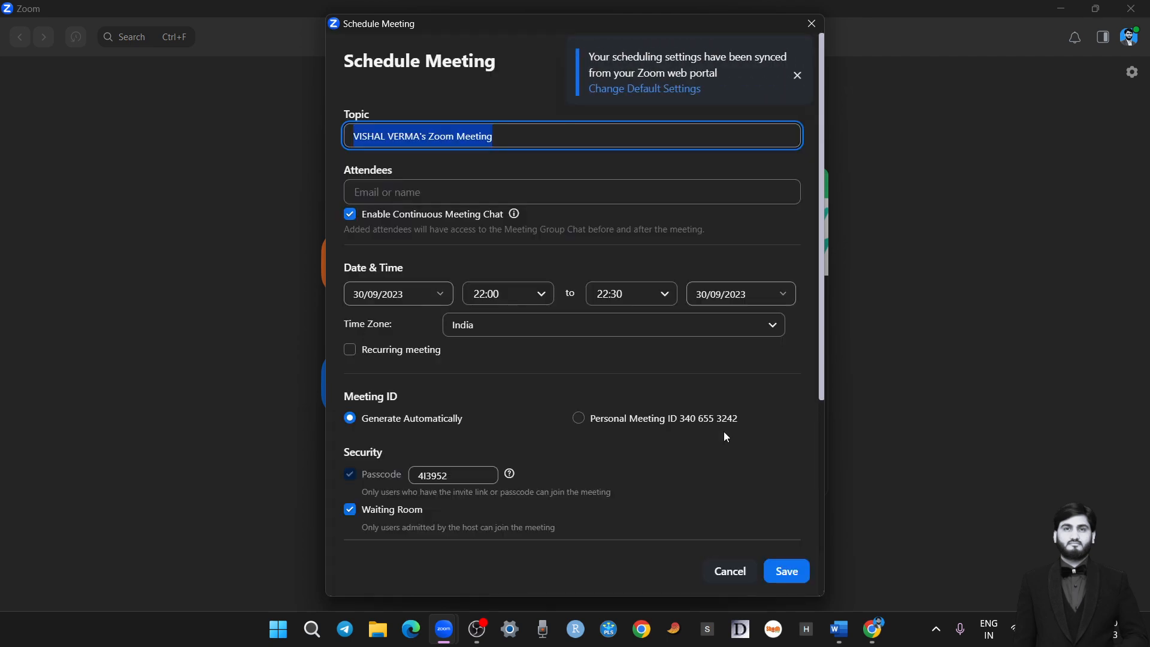
left_click(440, 296)
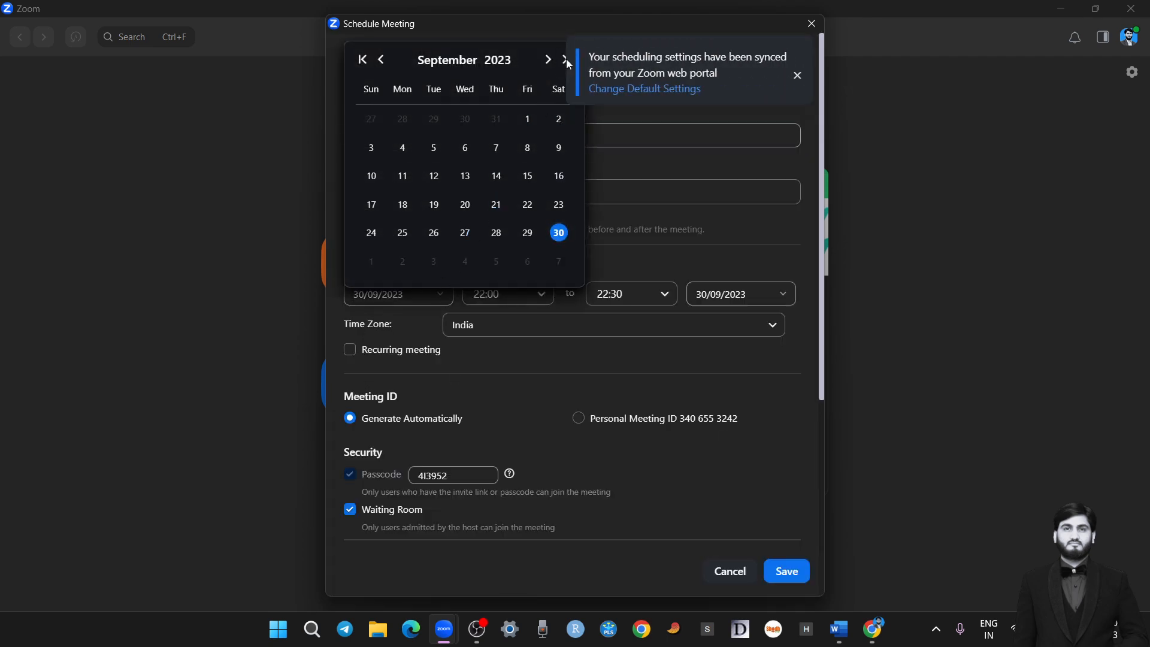
left_click(565, 59)
left_click(432, 296)
left_click(564, 58)
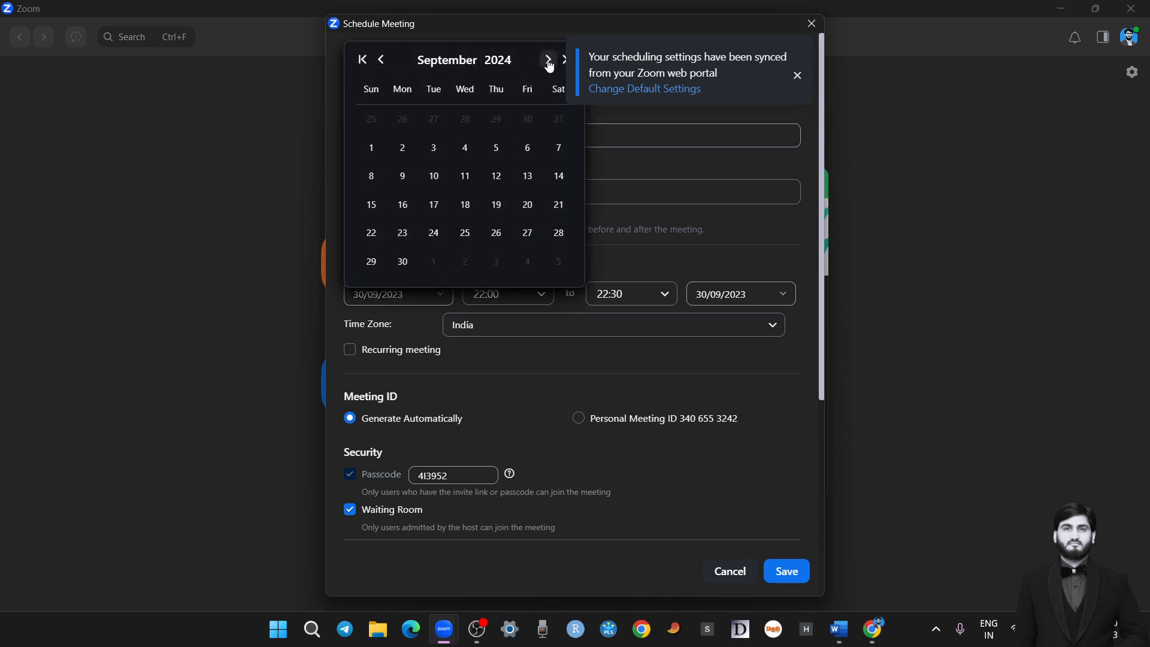
left_click(549, 61)
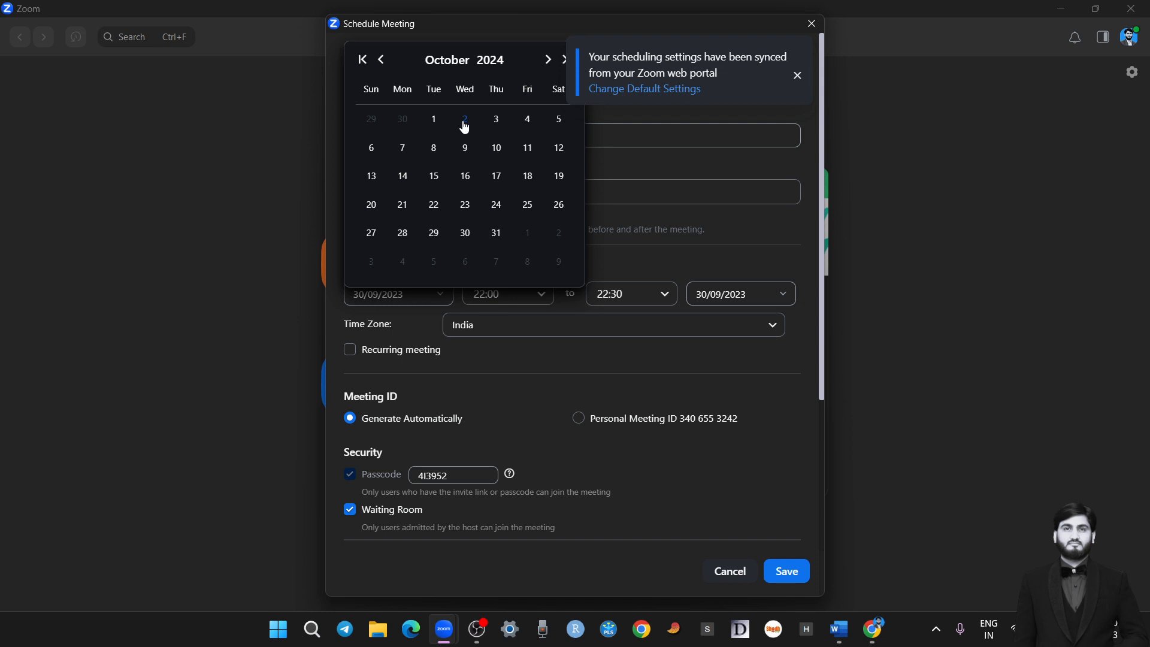
left_click(361, 60)
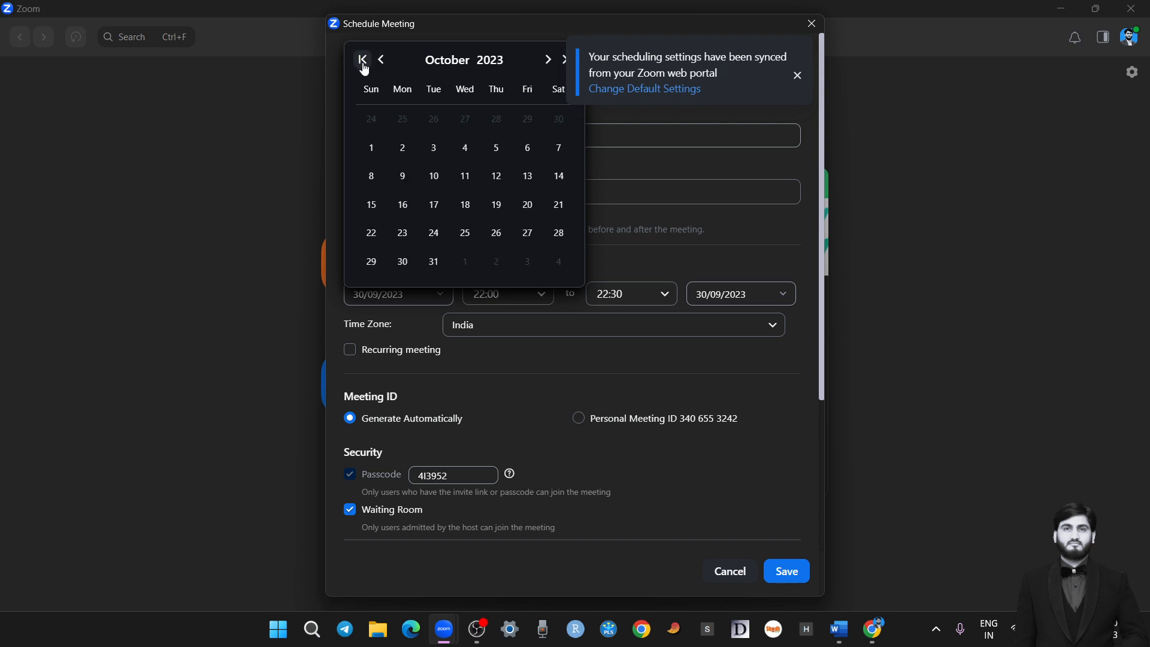
left_click(403, 150)
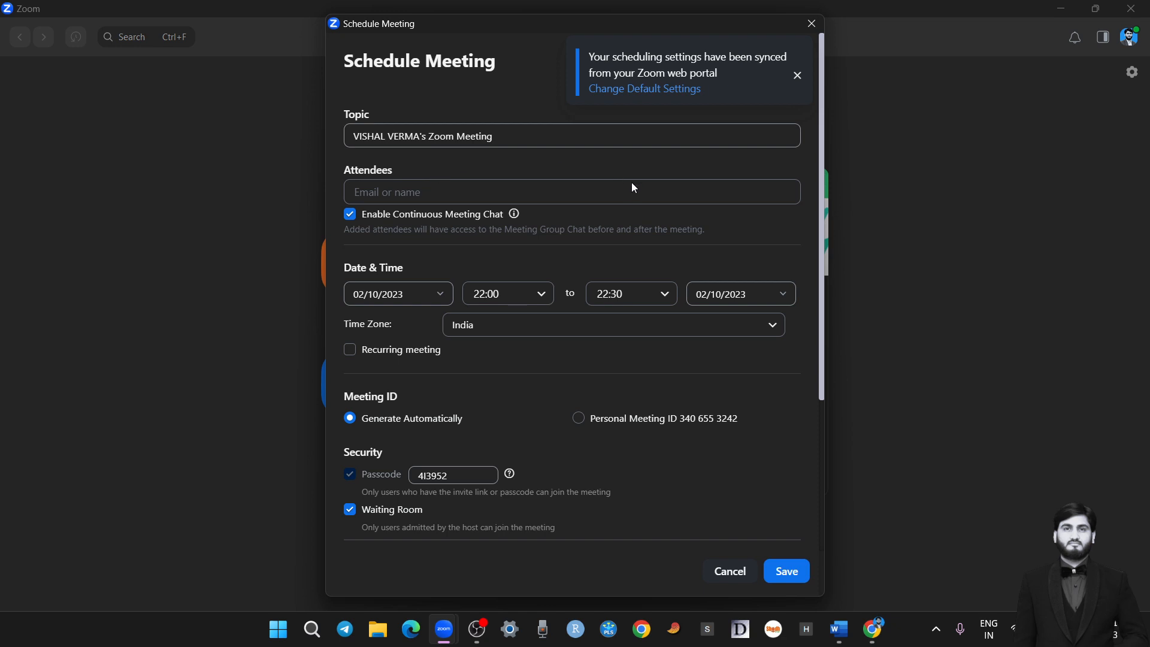
Replace the meeting topic with "ONLINE SINGING COMPETITION"
left_click_drag(513, 136, 331, 157)
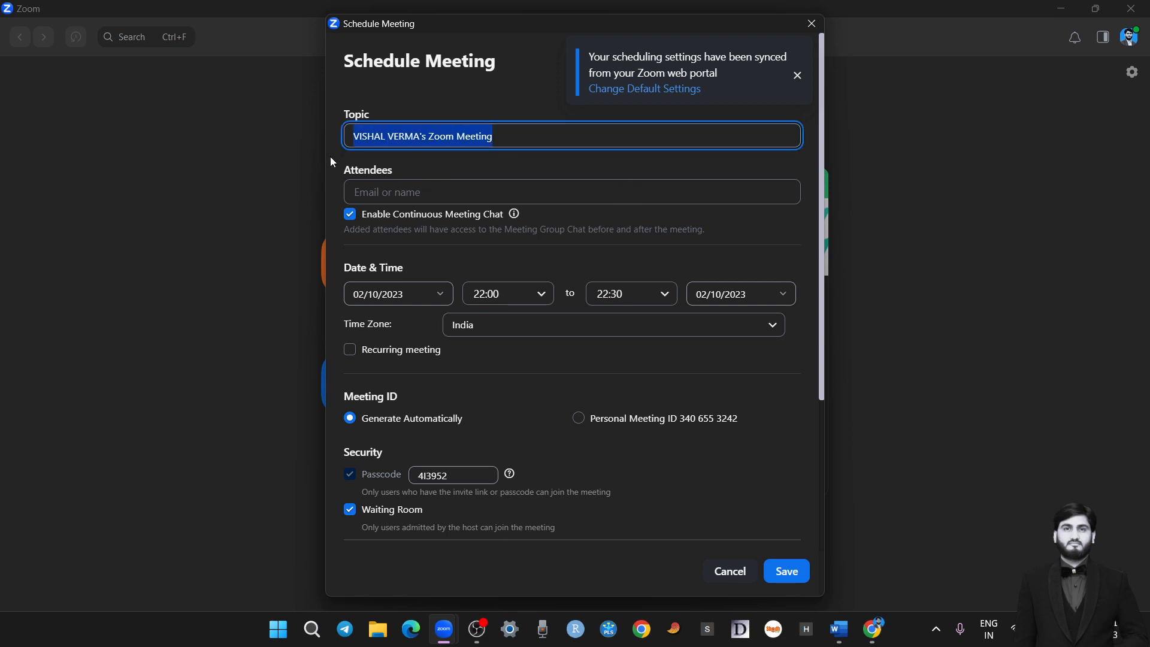
type("D")
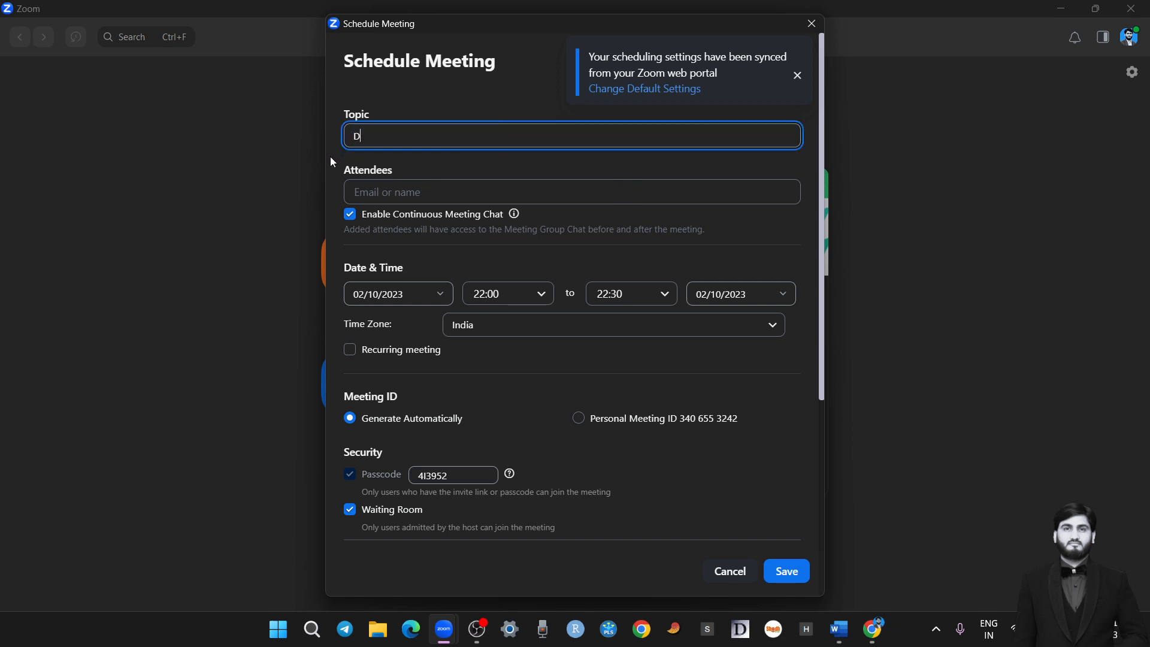
type("E")
key("BackSpace")
key("BackSpace")
type("ONLINE SINGING COMPETITI")
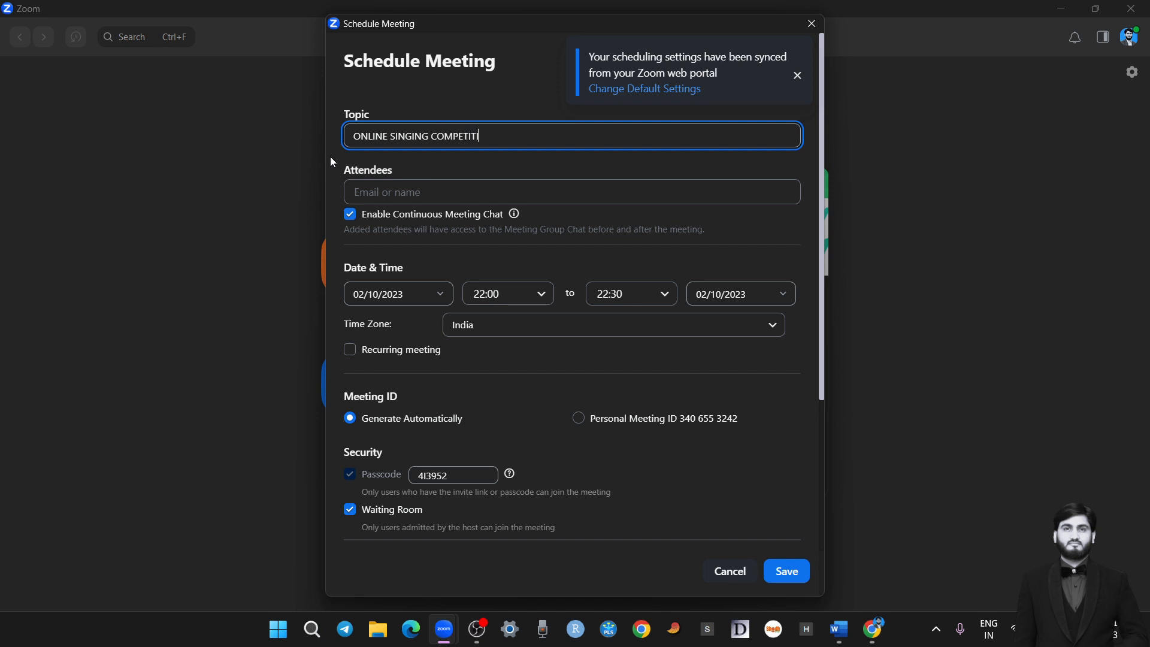
type("ON")
Set the meeting's start time to 12:00 and its end time to 13:00
left_click(539, 296)
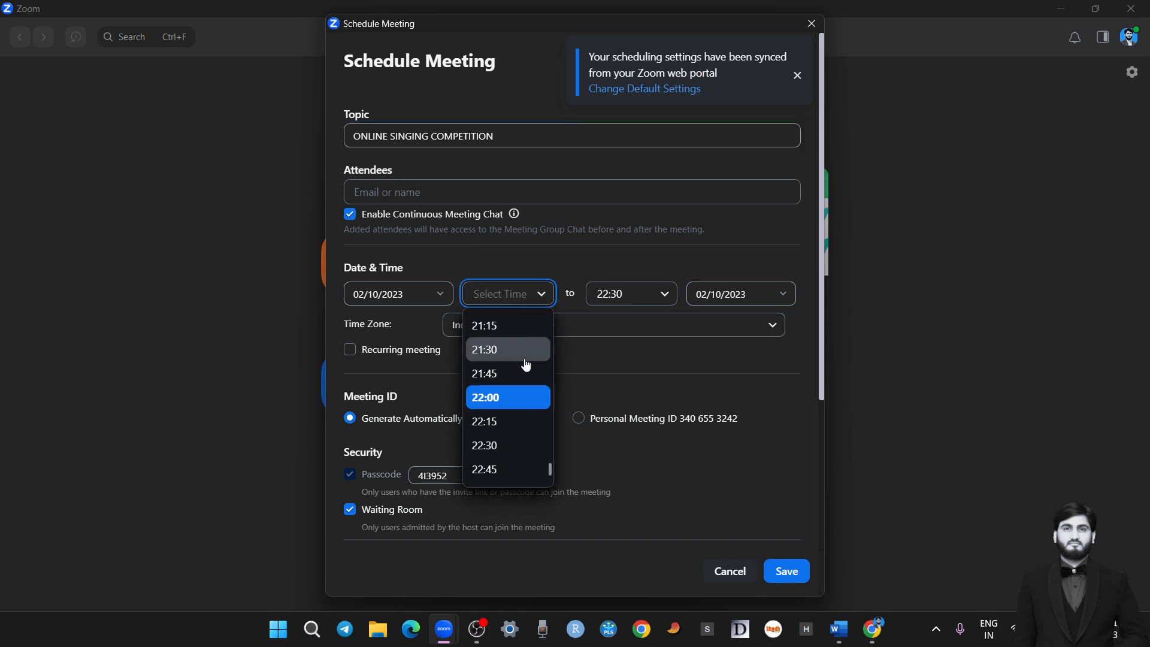
scroll(530, 460, "down", 1)
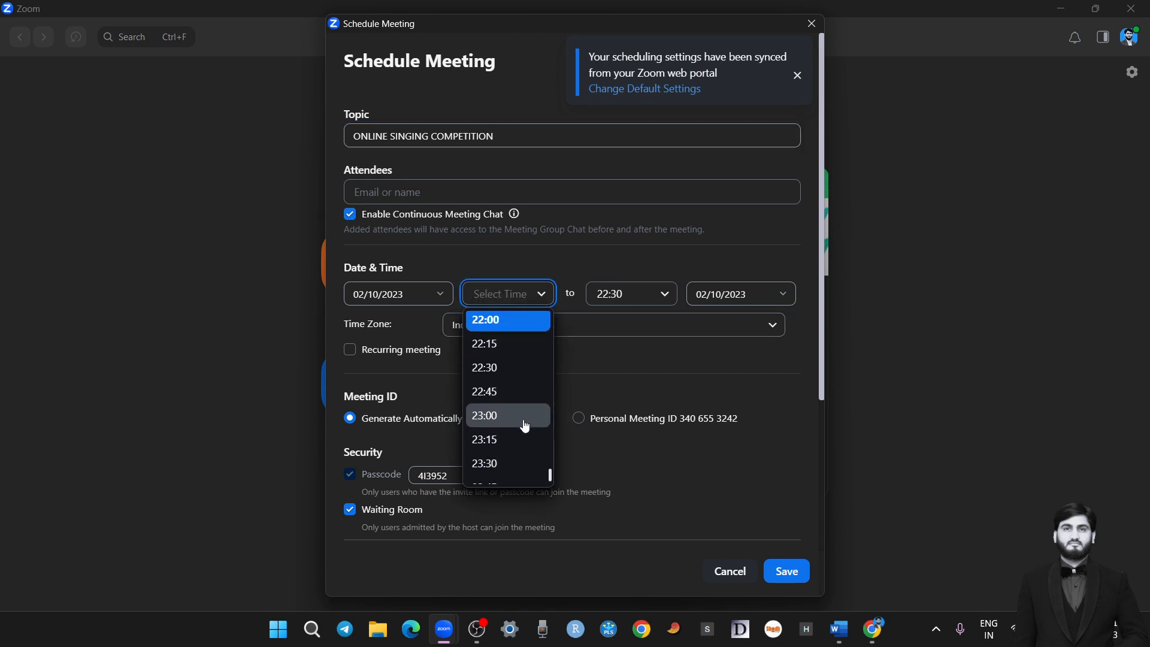
scroll(526, 431, "up", 5)
scroll(515, 379, "up", 10)
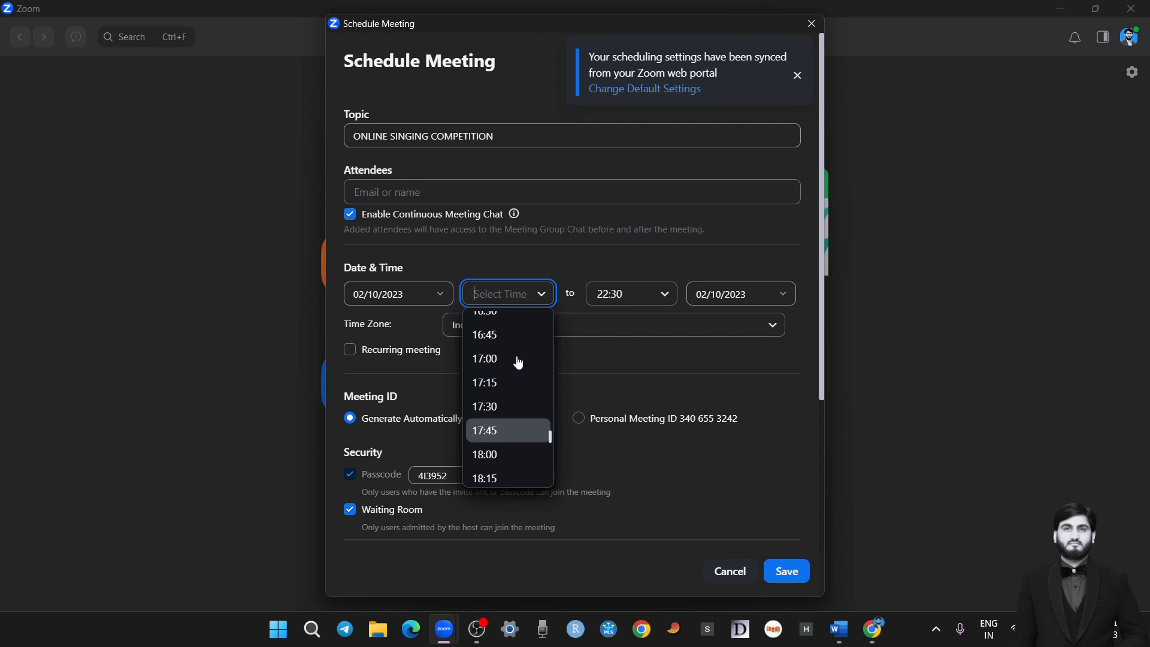
scroll(518, 349, "up", 3)
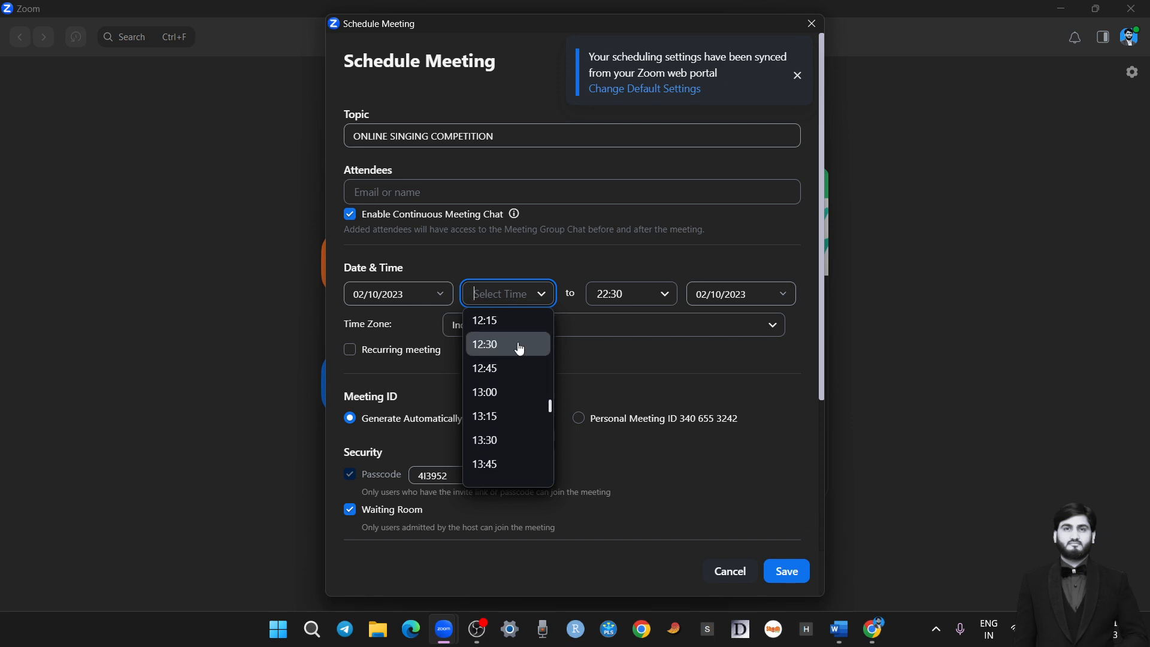
left_click(497, 354)
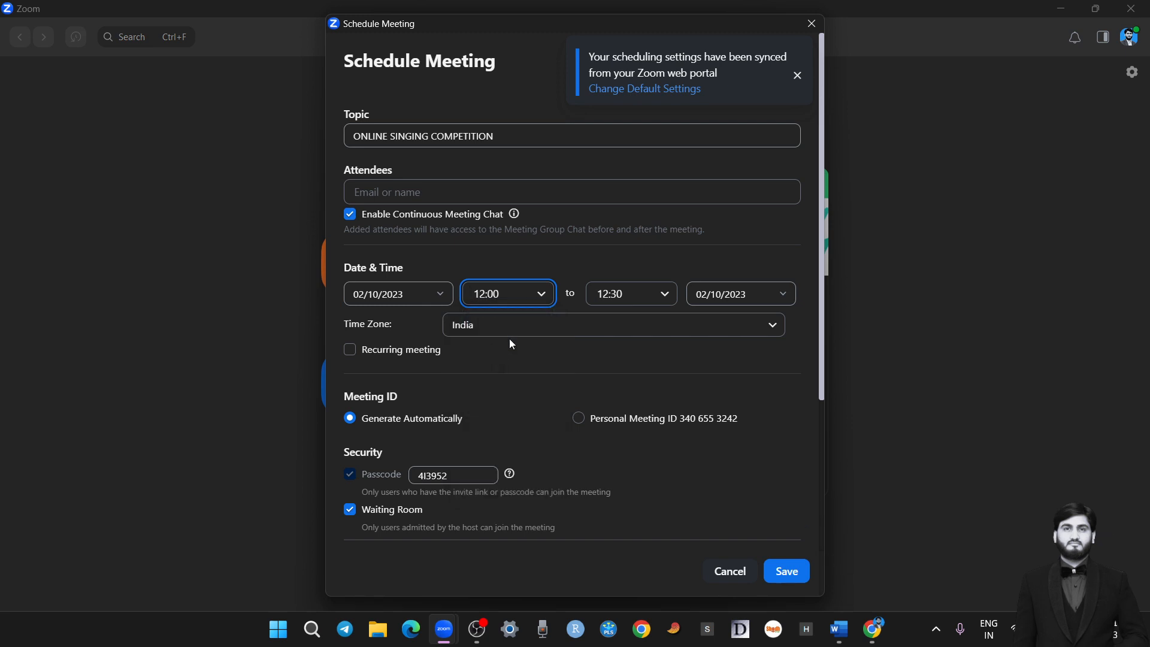
left_click(666, 292)
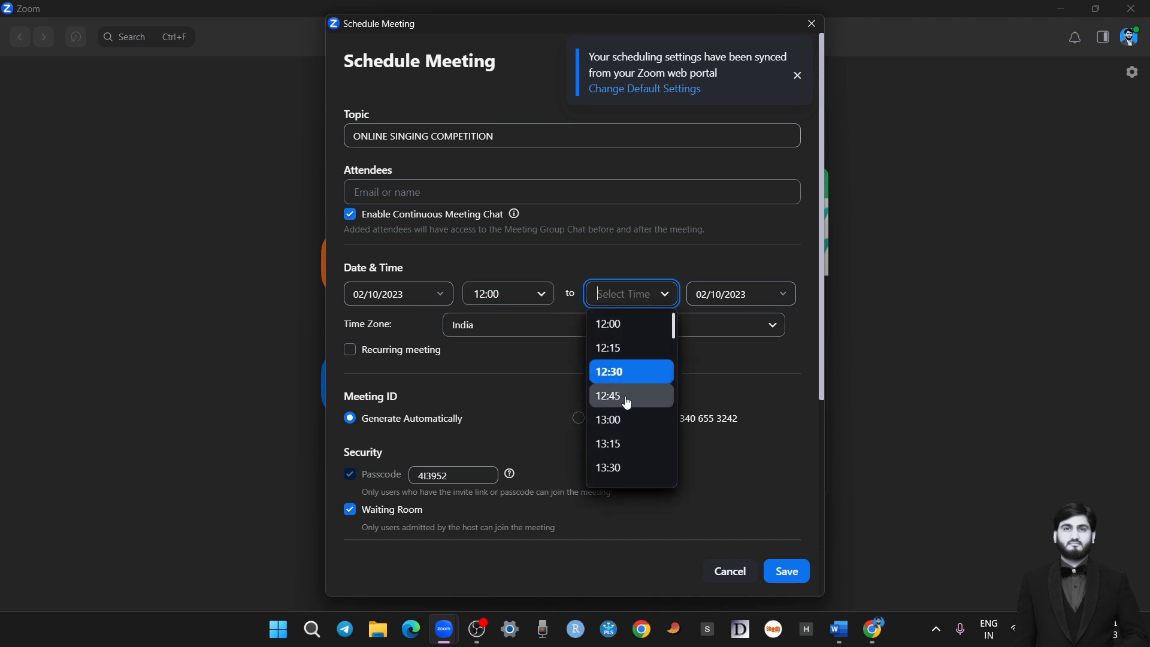
left_click(627, 421)
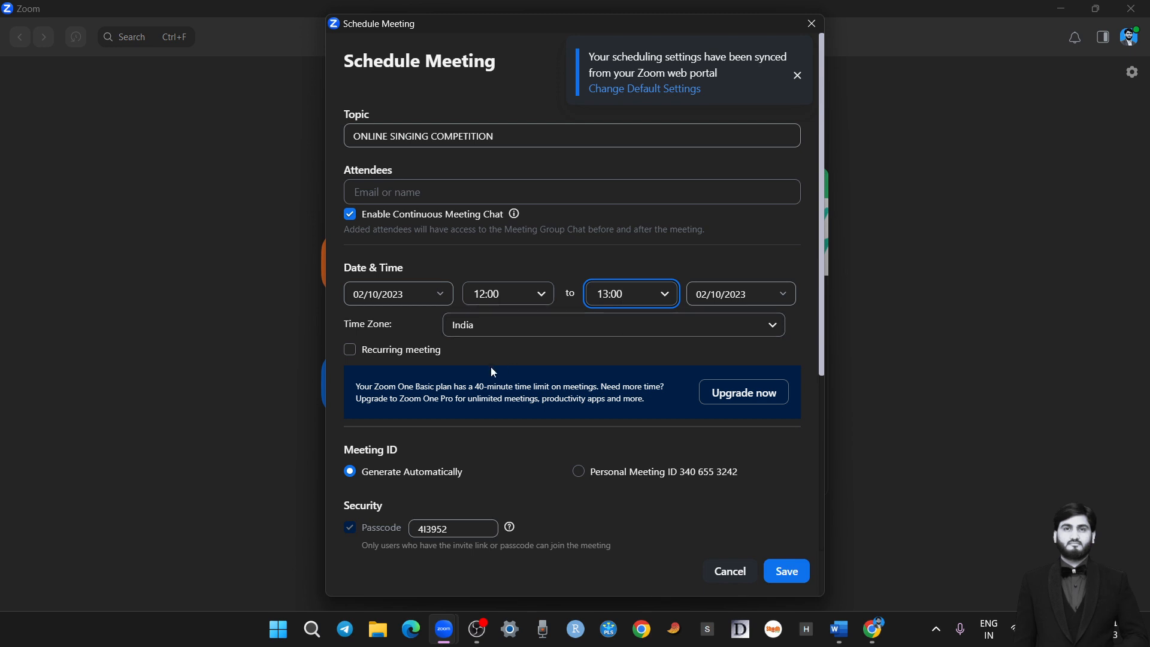
Use the Personal Meeting ID for the scheduled meeting instead of an automatically generated one
left_click(438, 348)
scroll(650, 422, "down", 2)
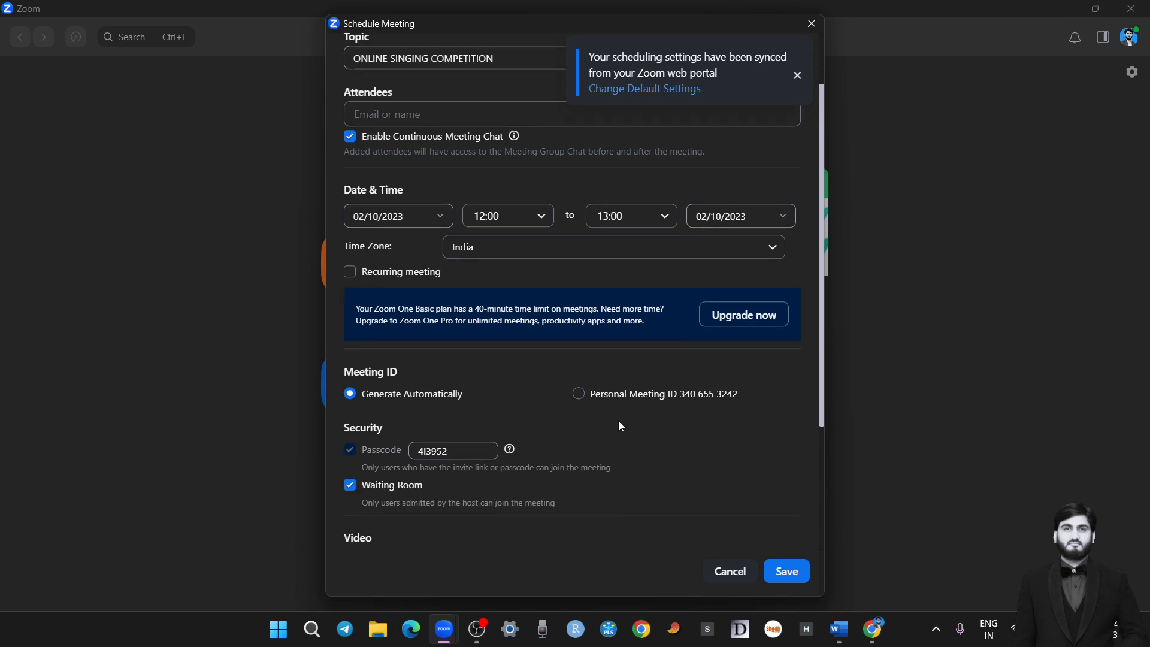
double_click(451, 453)
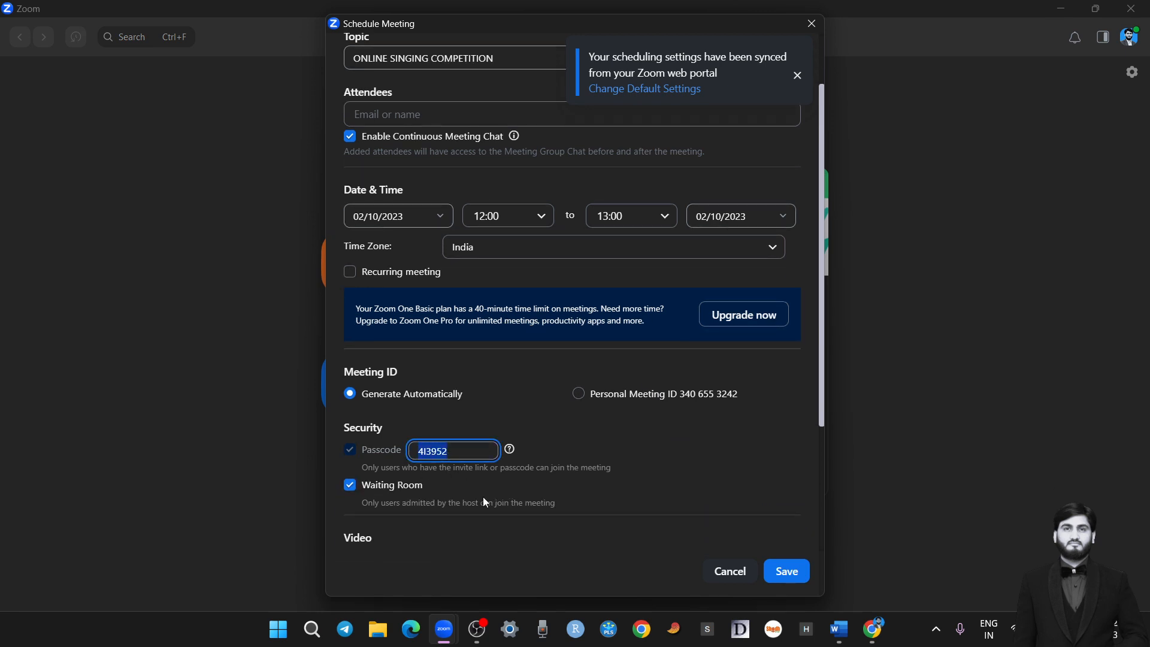
left_click(356, 450)
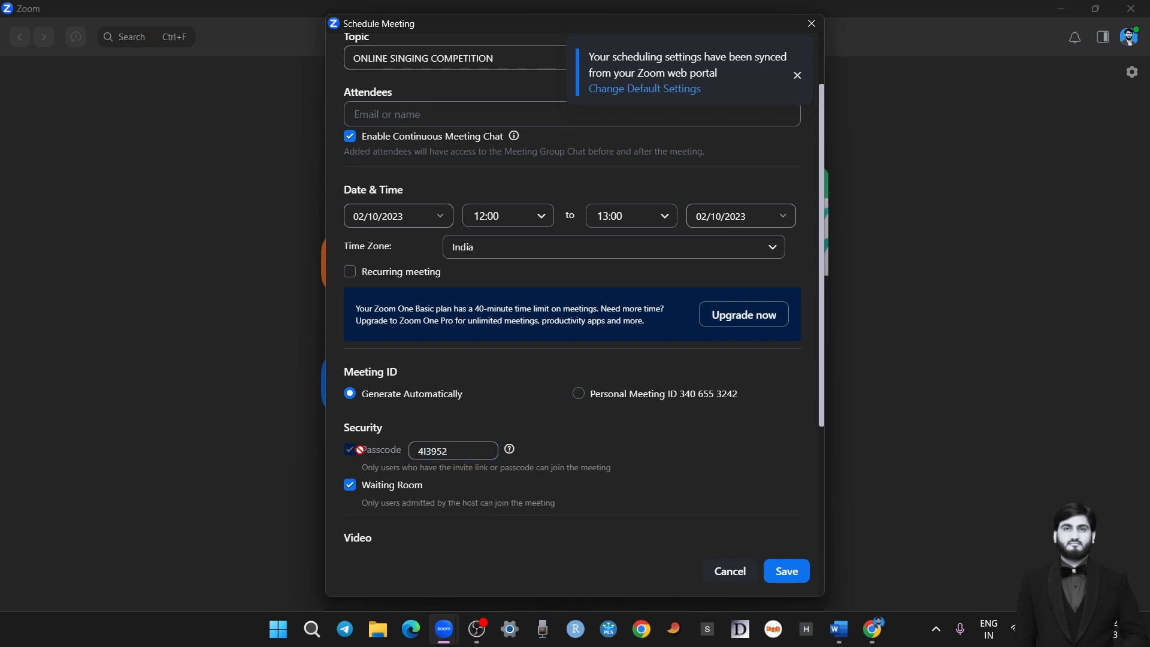
left_click(580, 390)
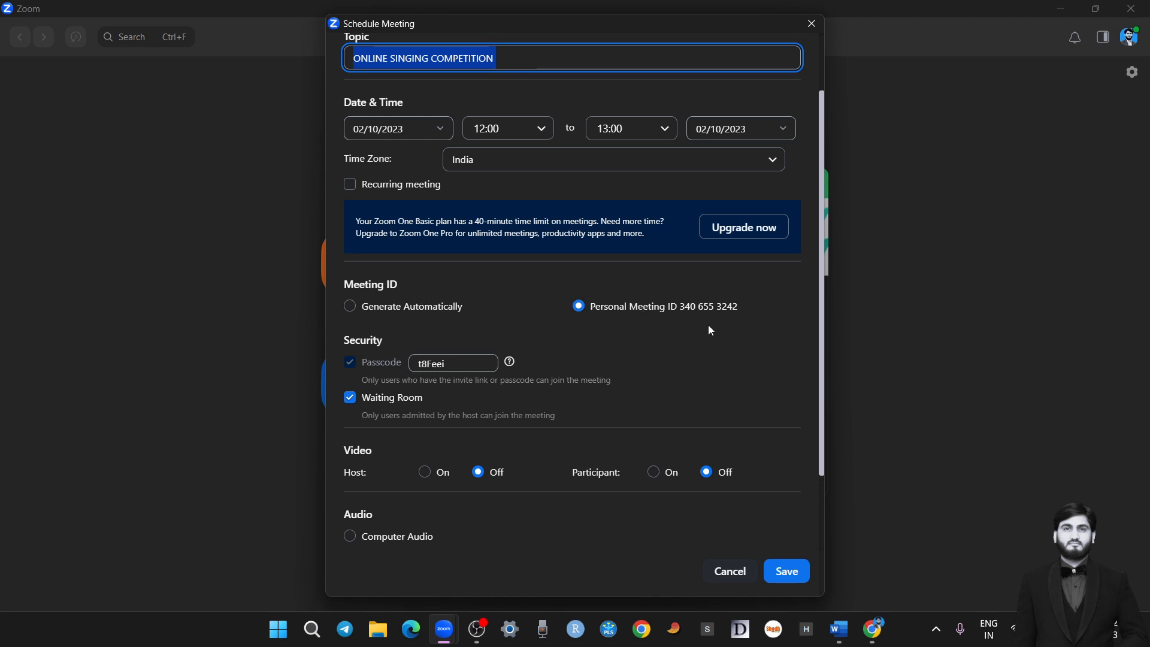
left_click(678, 304)
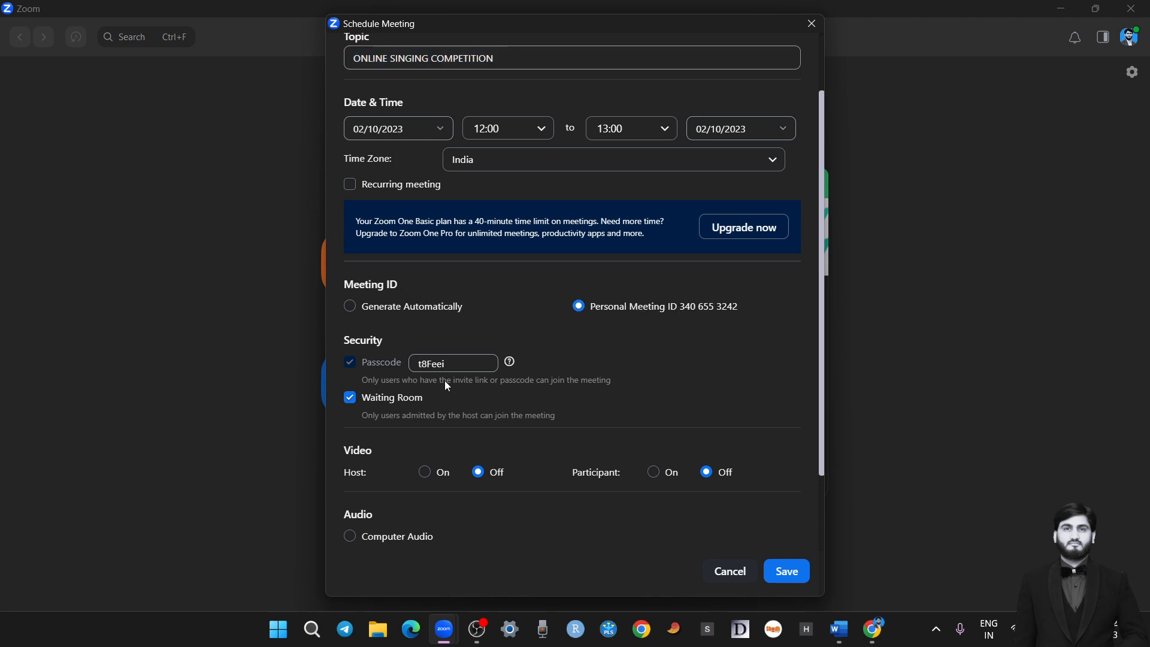
Enter a custom letters-only meeting passcode in place of the default one
double_click(413, 363)
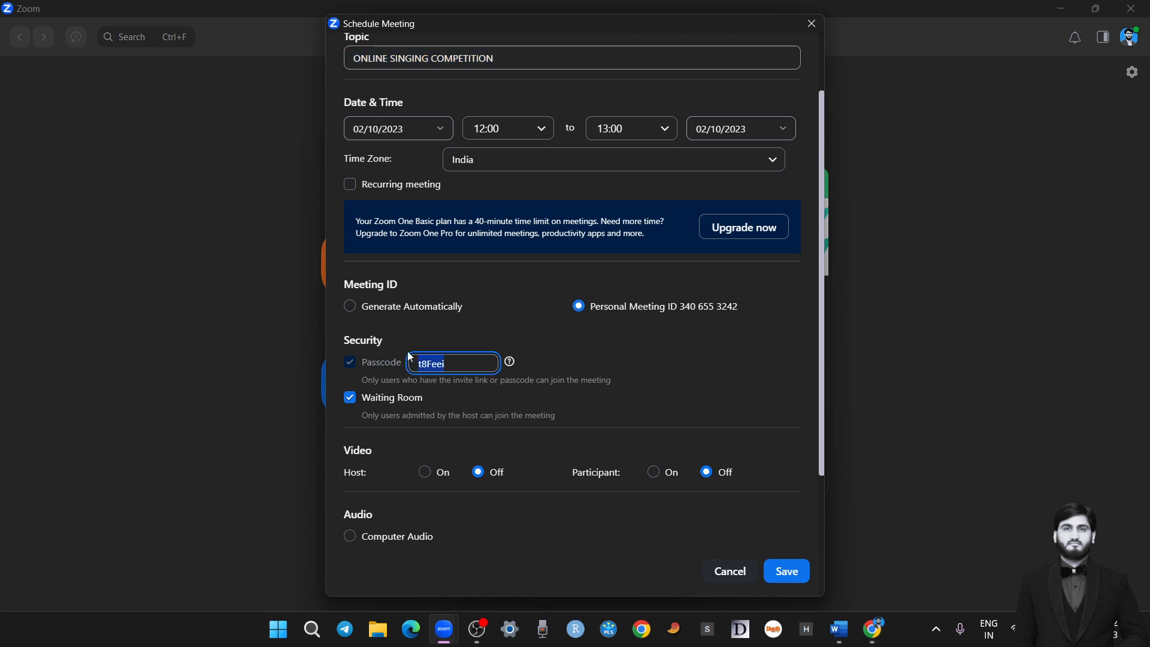
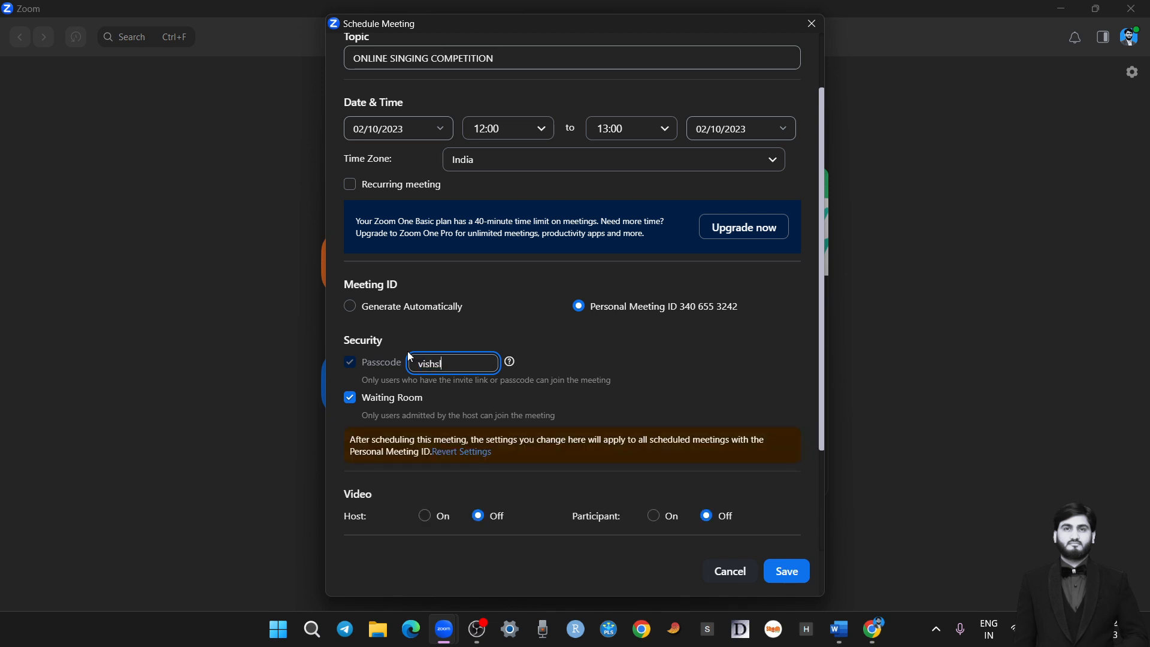
left_click(466, 337)
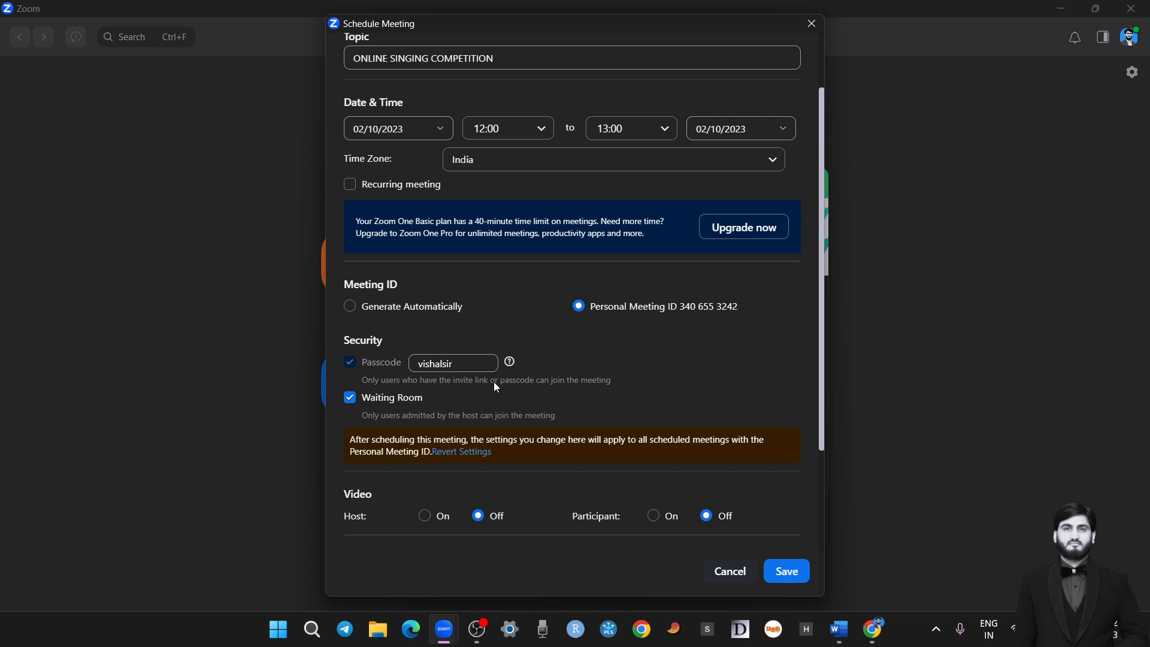
Replace the meeting passcode with a simple numeric one
left_click_drag(462, 370, 380, 367)
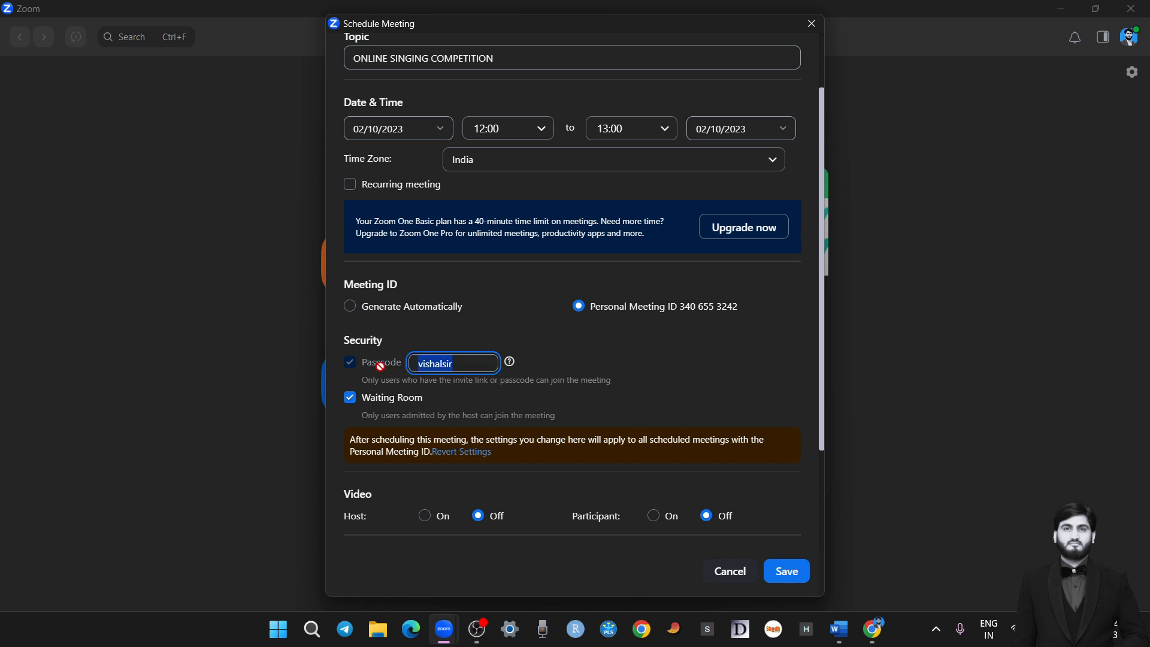
left_click(527, 327)
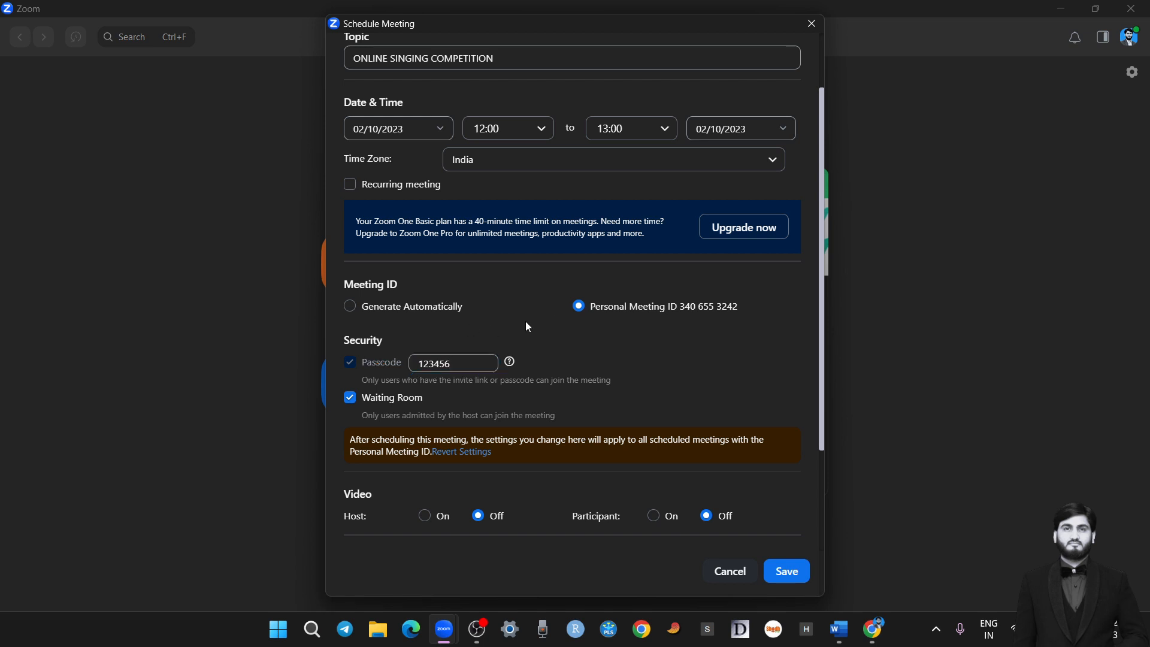
Turn on video for both host and participants, and select computer audio for the meeting
scroll(618, 359, "down", 3)
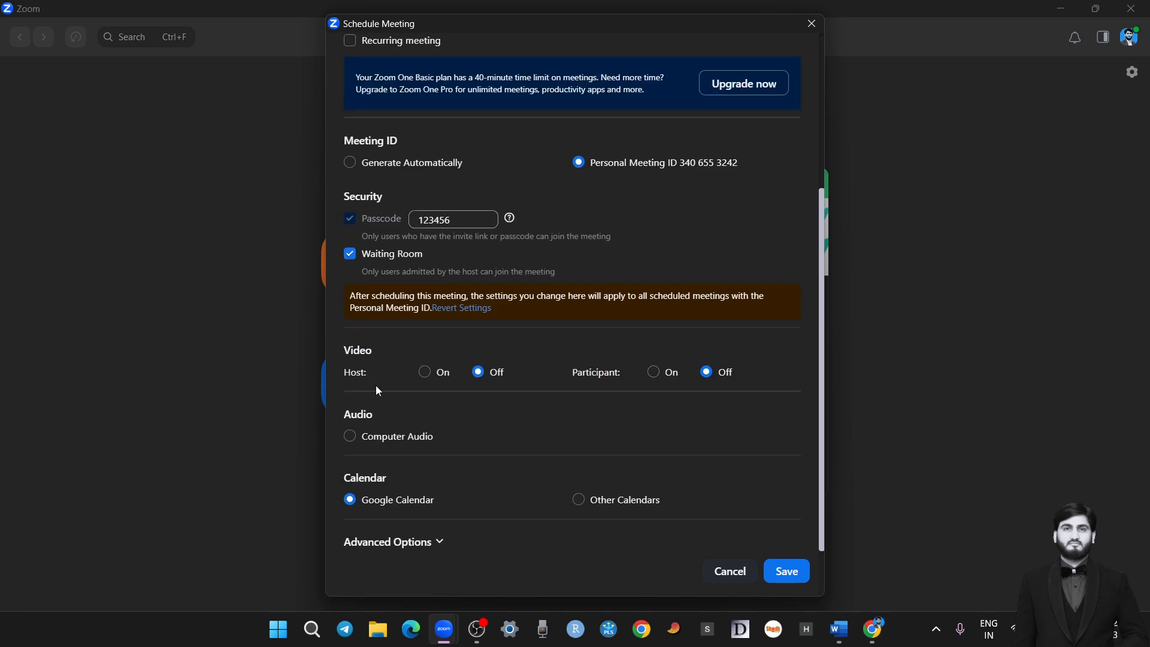
left_click(424, 372)
left_click(654, 373)
left_click(655, 376)
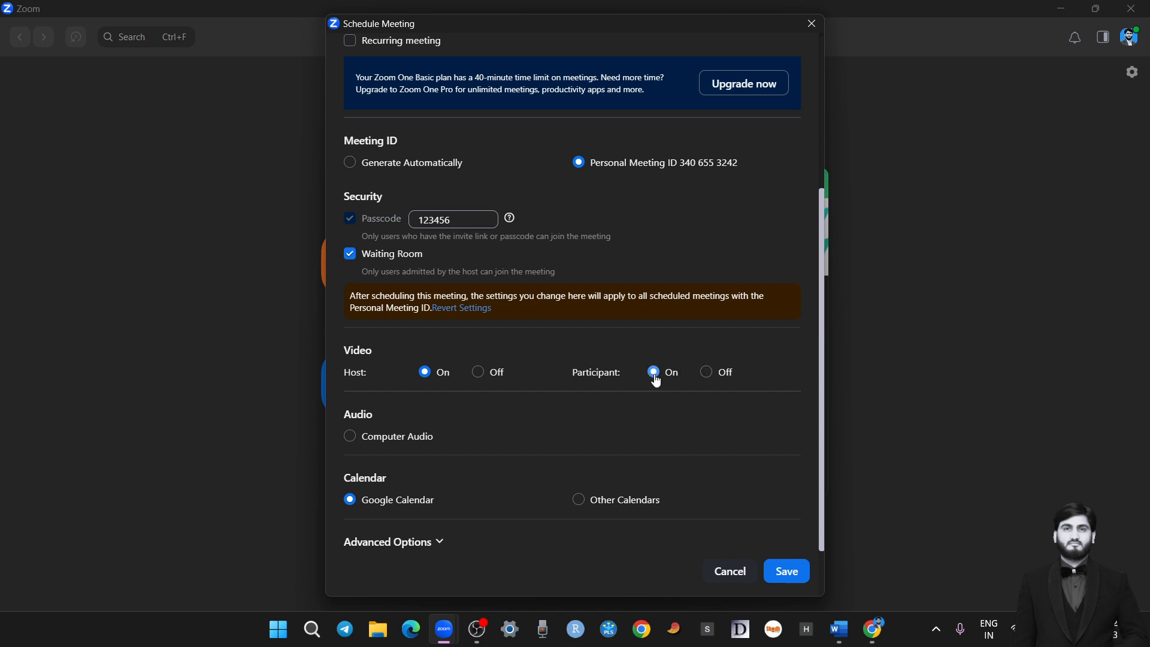
left_click(358, 436)
In the advanced options, allow participants to join anytime, mute them upon entry, and automatically record the meeting on the local computer
left_click(442, 542)
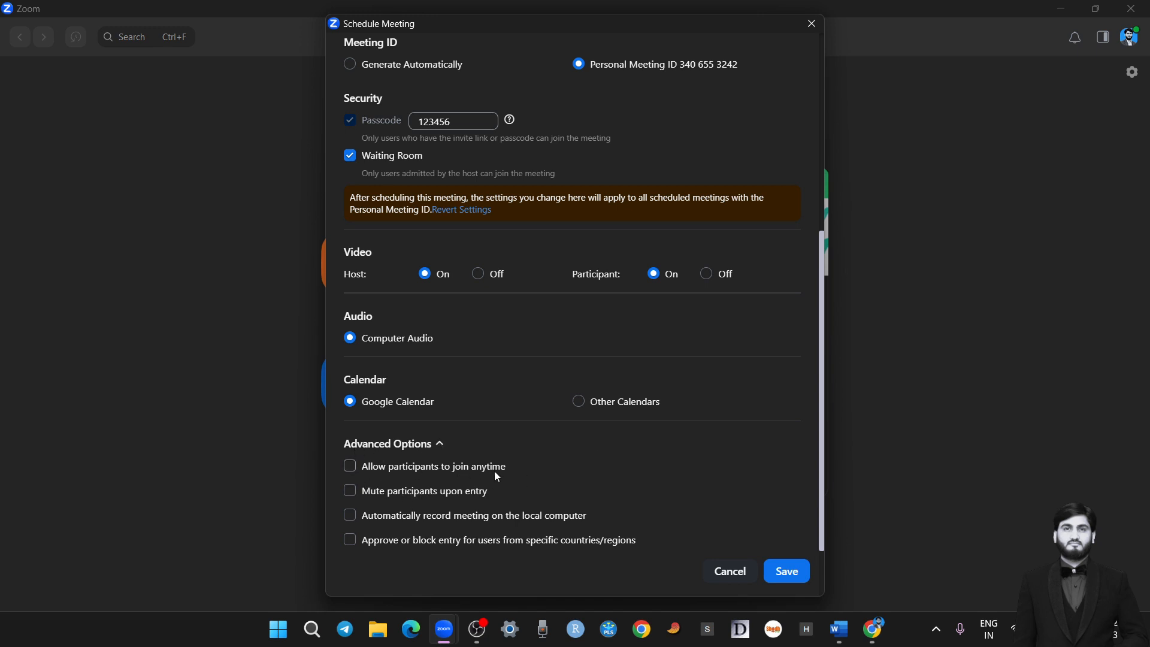
left_click(351, 473)
left_click(351, 472)
left_click(351, 473)
left_click(349, 493)
left_click(350, 519)
Try limiting meeting entry to users from India and adding Indonesia to the allowed countries, and turn the country restriction off again
left_click(350, 541)
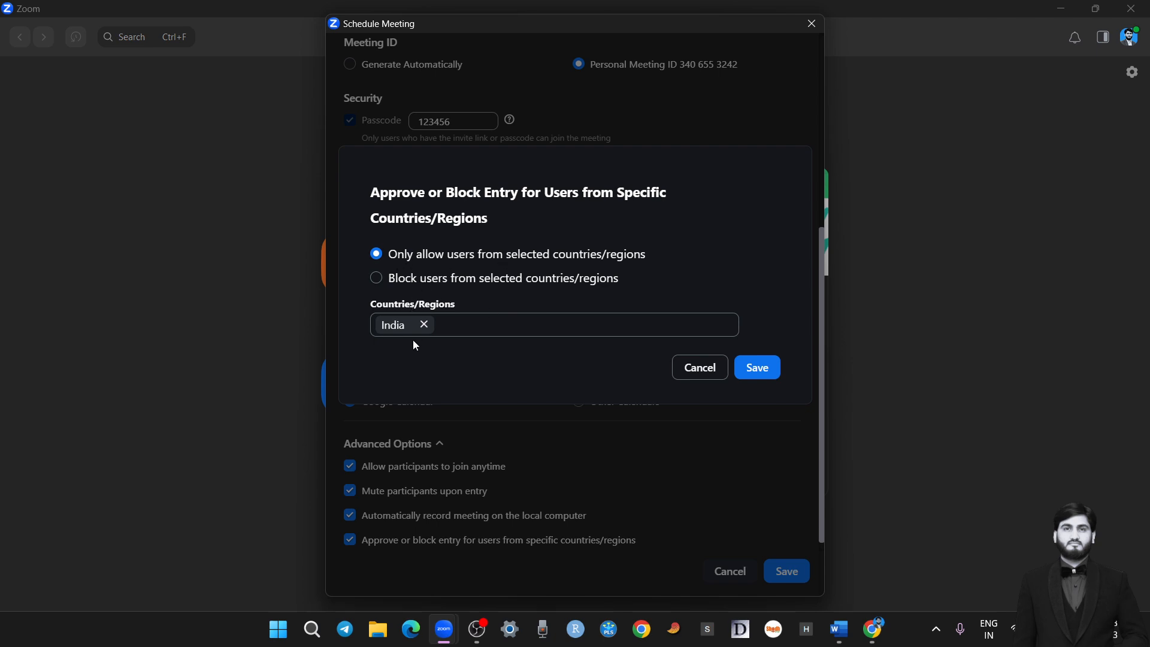
left_click(757, 367)
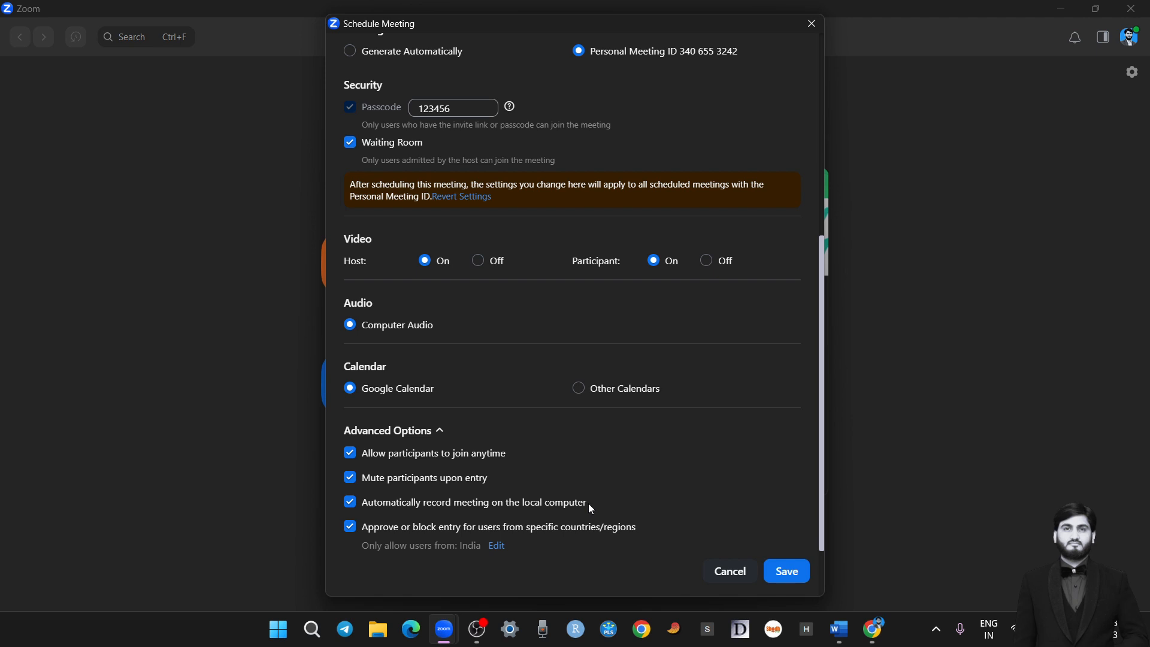
left_click(497, 548)
left_click(456, 326)
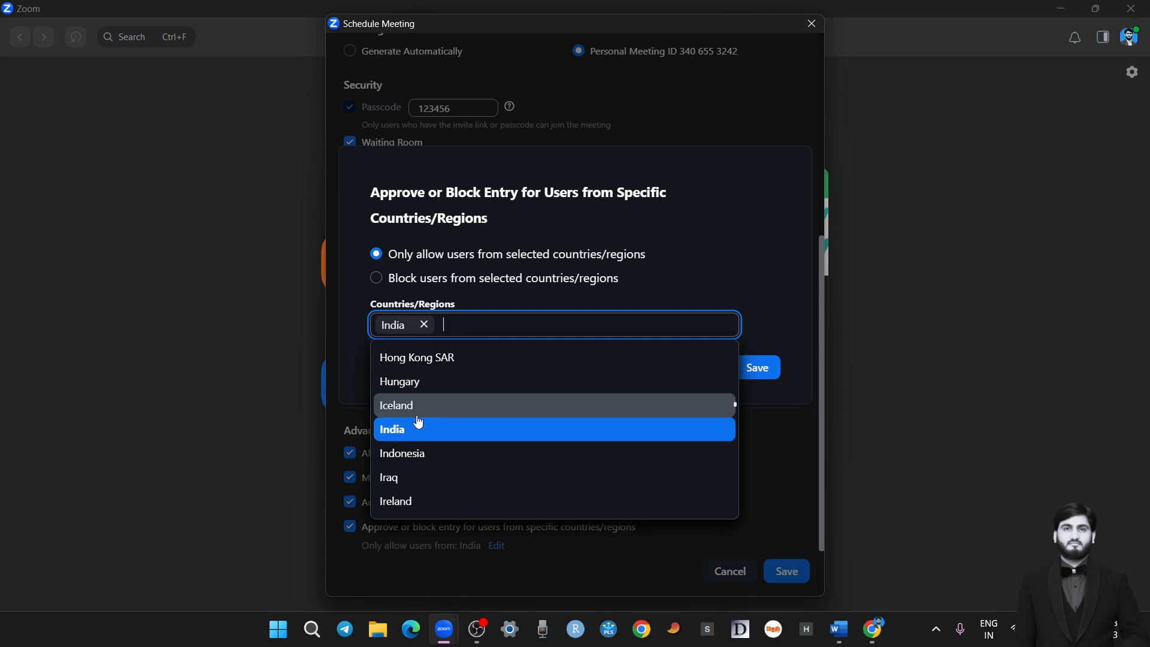
scroll(467, 413, "down", 1)
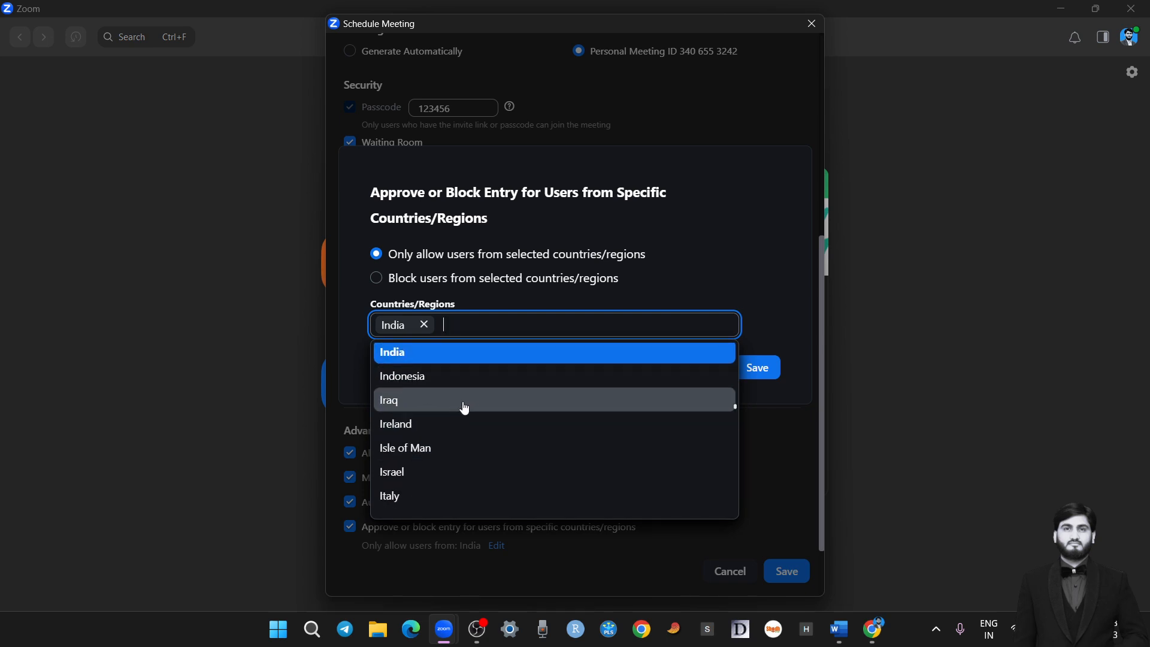
left_click(445, 377)
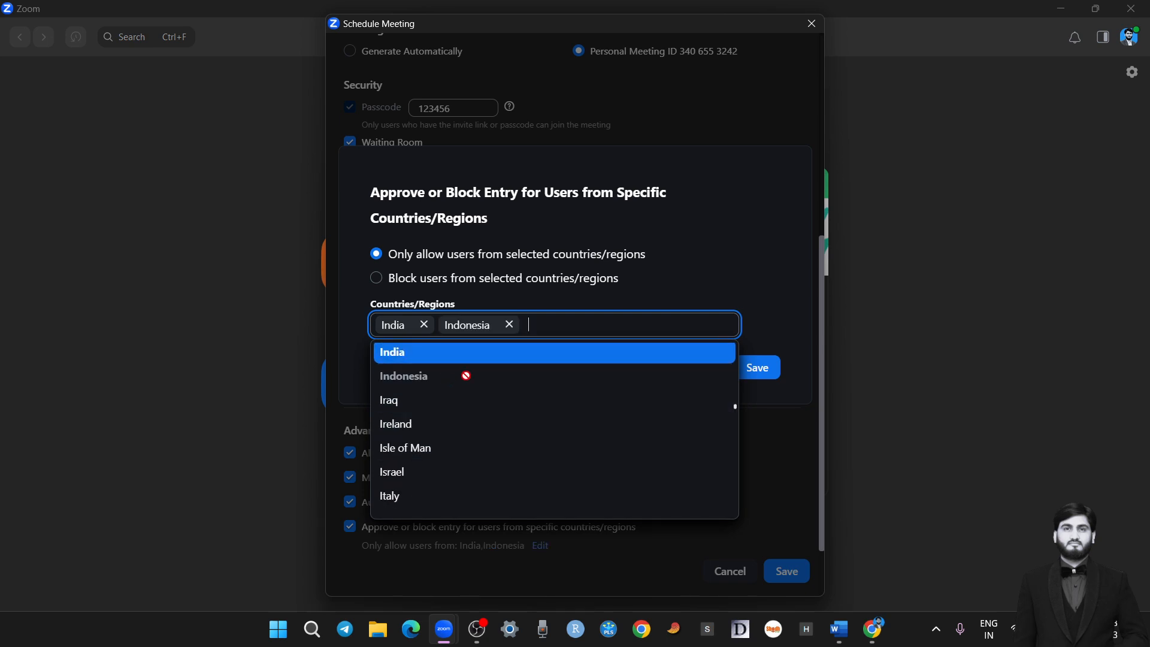
left_click(760, 282)
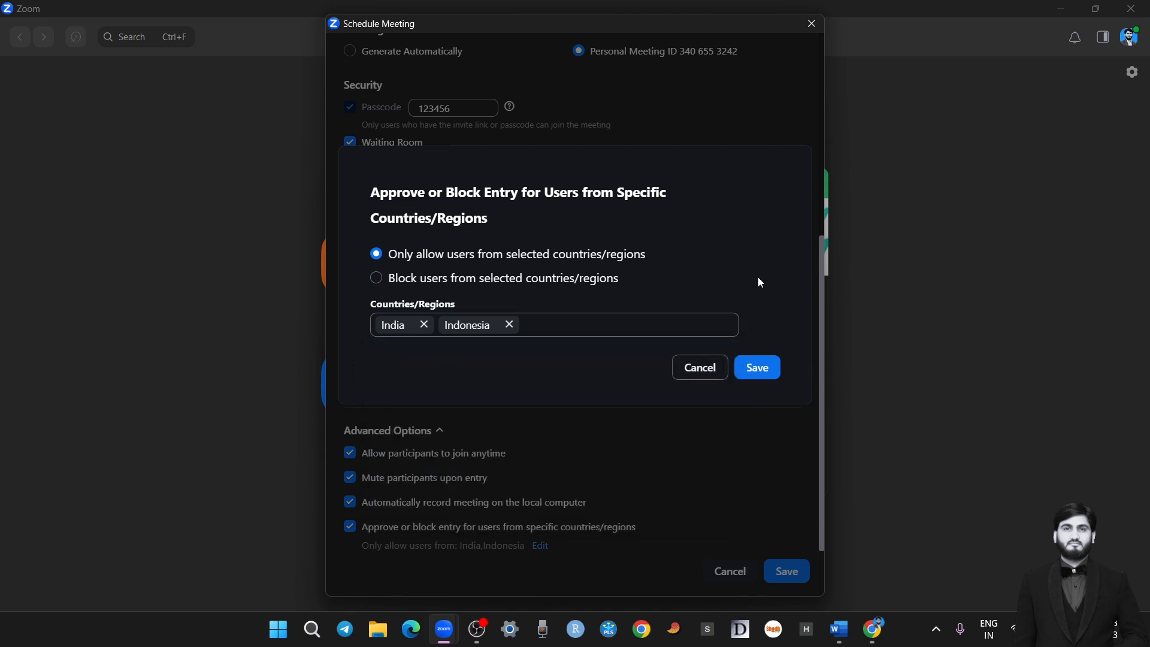
left_click(712, 371)
left_click(352, 529)
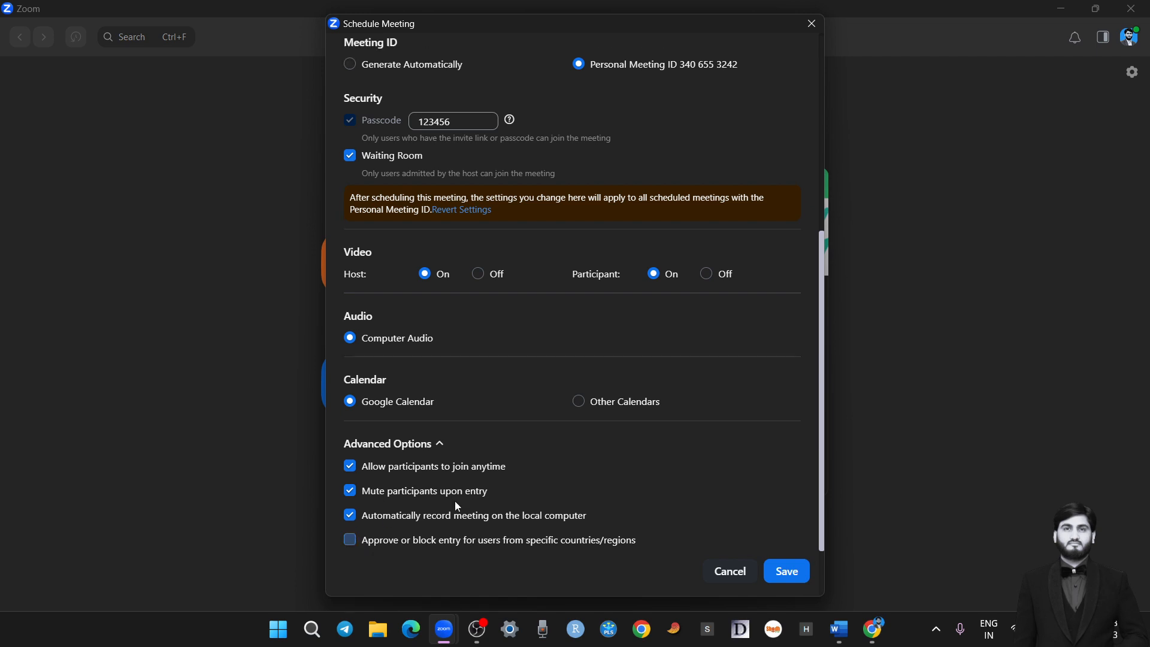
Review the settings of the ONLINE SINGING COMPETITION meeting and save the schedule
scroll(727, 420, "up", 5)
scroll(719, 378, "up", 1)
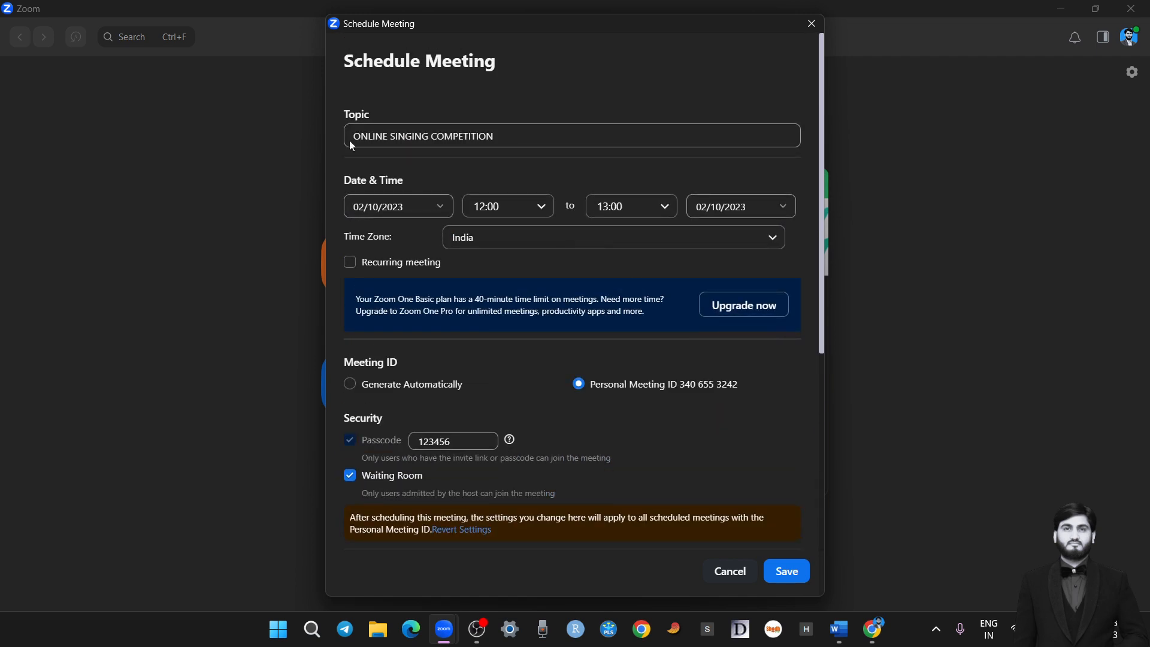
scroll(698, 316, "down", 5)
scroll(680, 340, "up", 5)
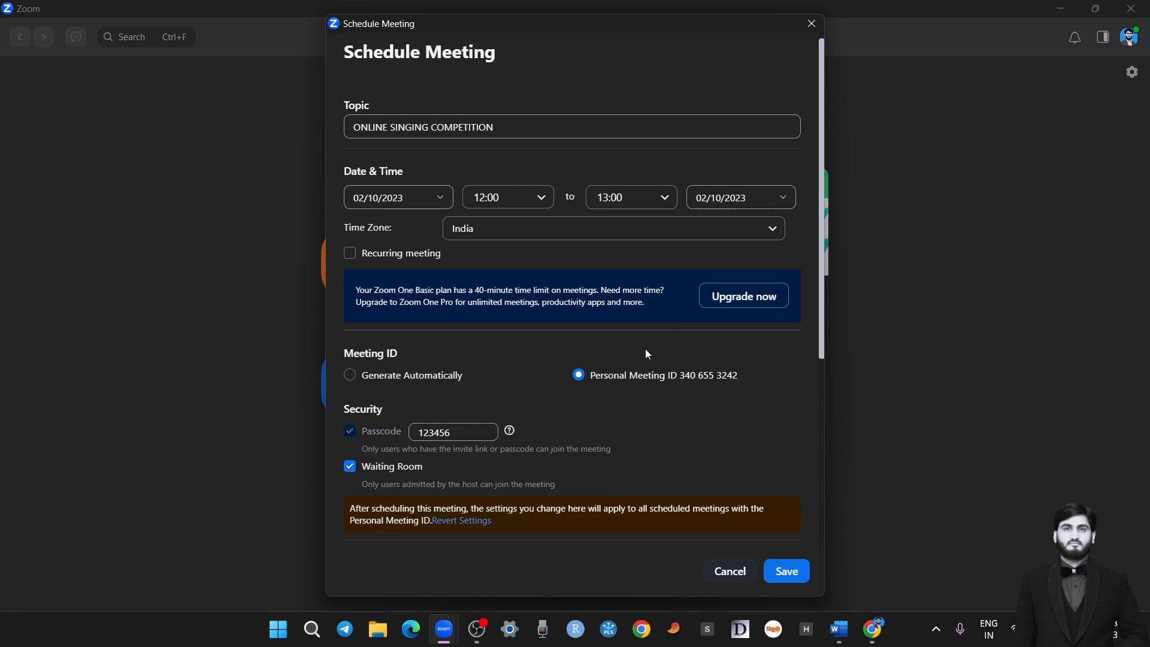
left_click(789, 578)
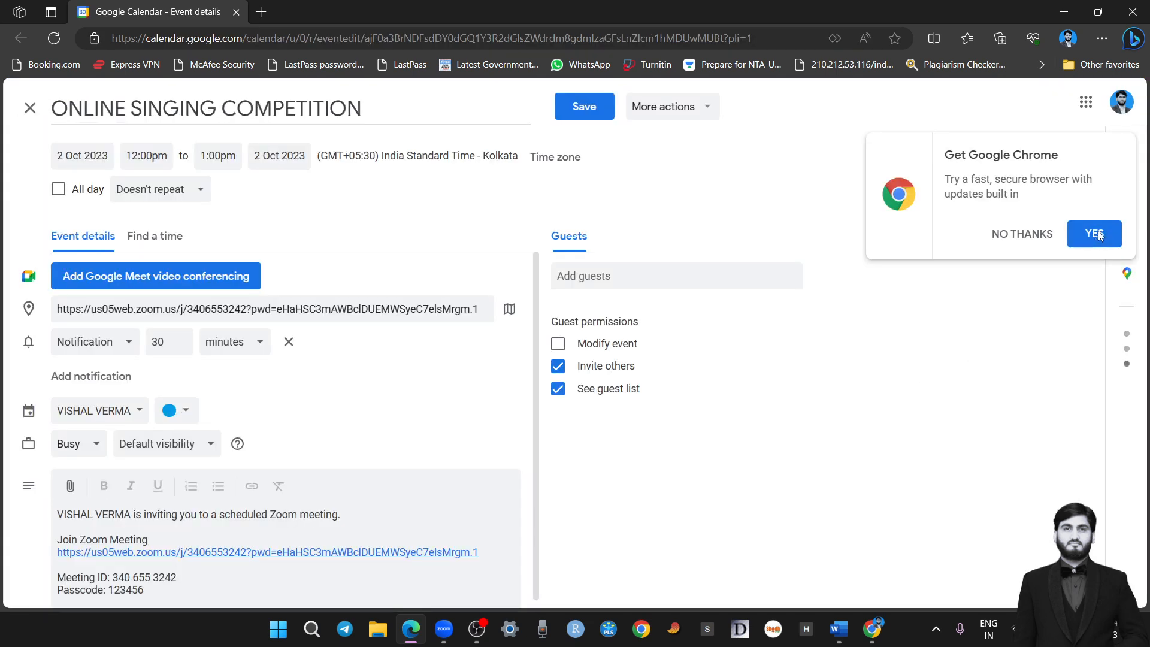
Examine the passcode, meeting ID and Zoom join link in the Google Calendar event's description
left_click(1094, 234)
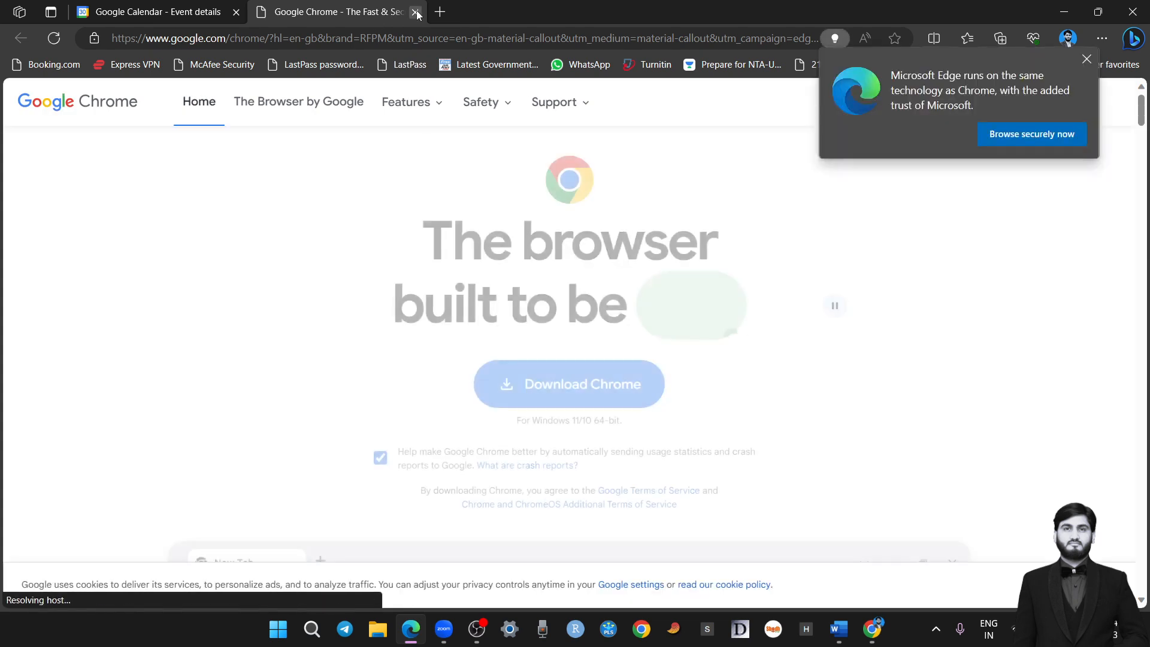
left_click(415, 12)
scroll(413, 420, "down", 1)
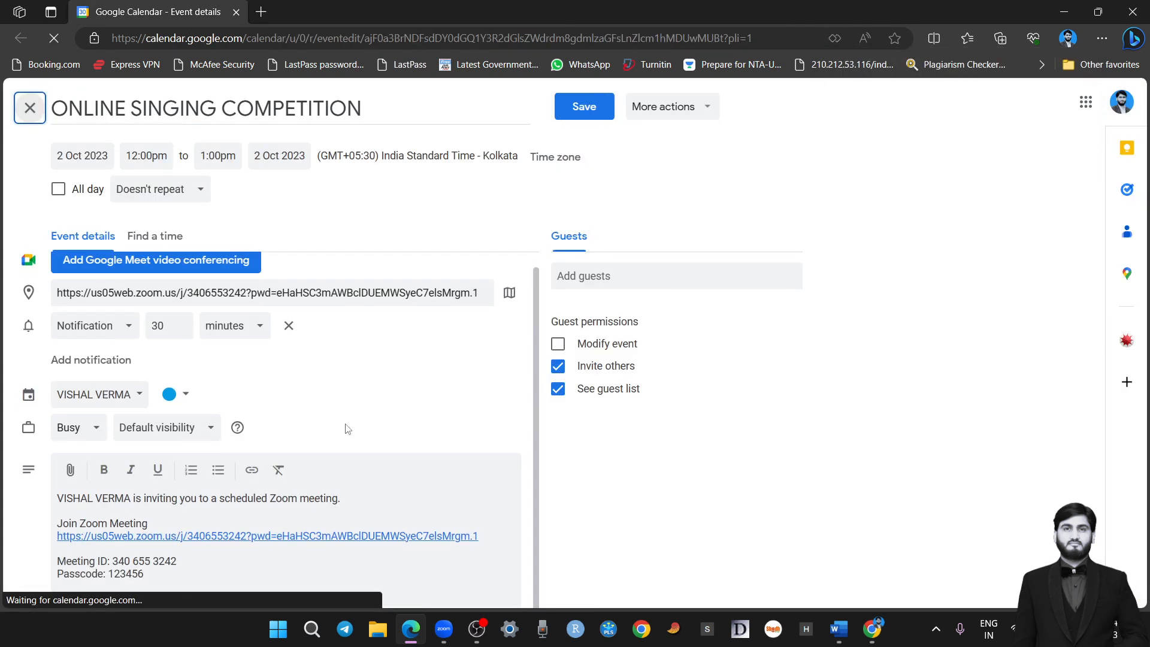
double_click(111, 574)
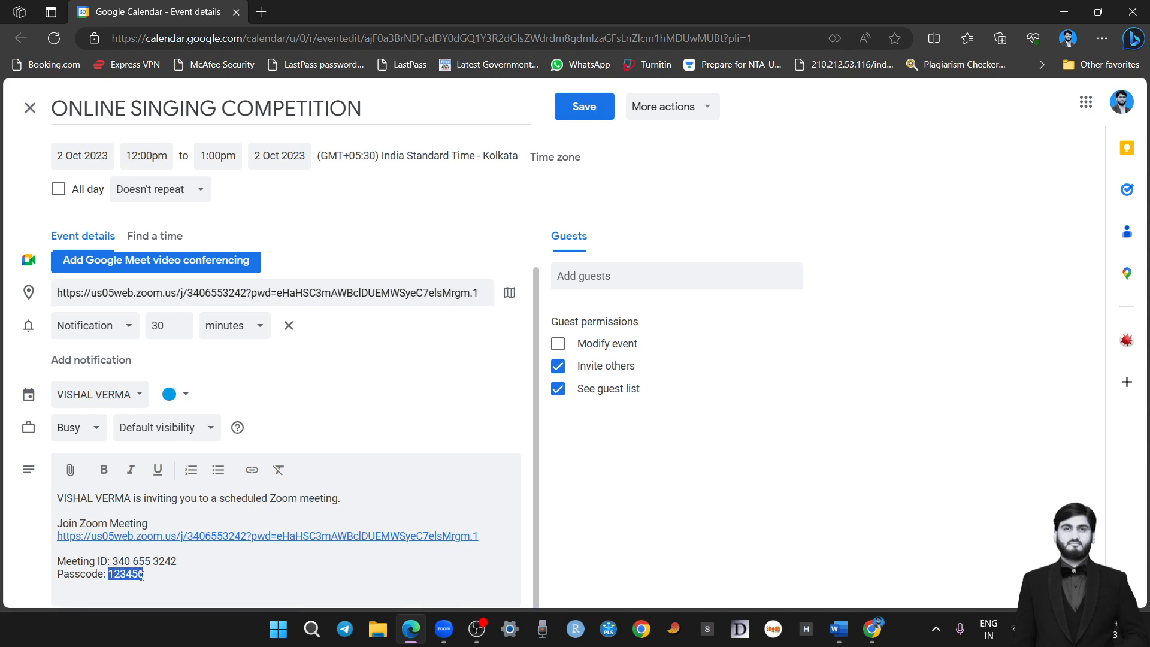
left_click_drag(111, 562, 143, 573)
left_click(147, 575)
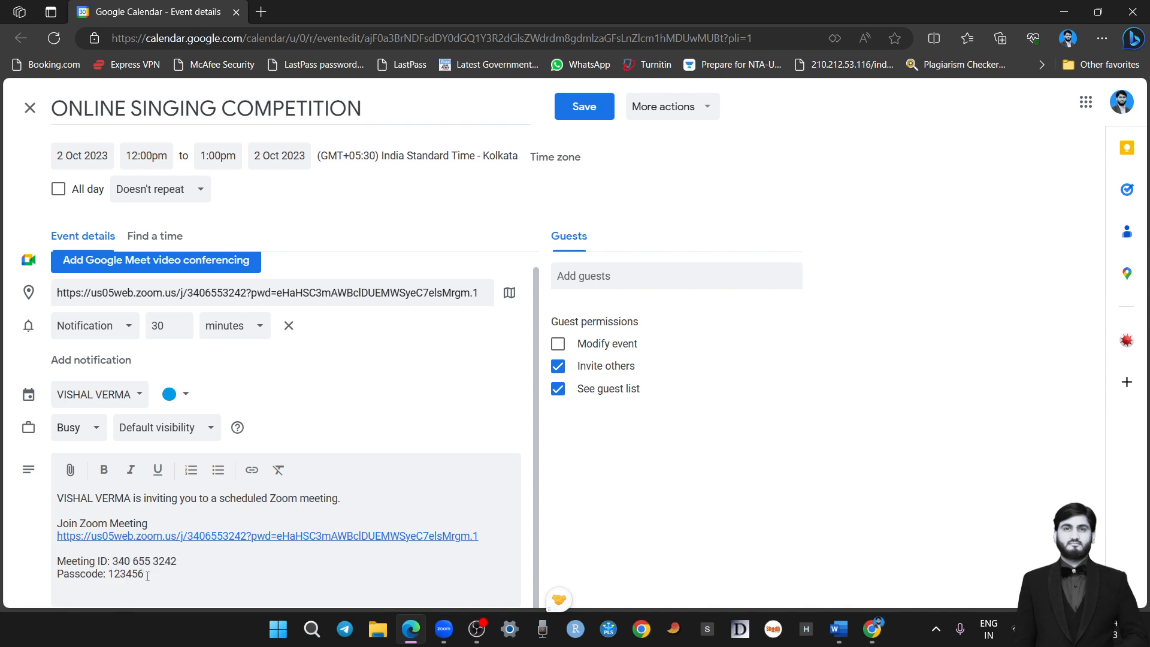
left_click_drag(59, 524, 148, 524)
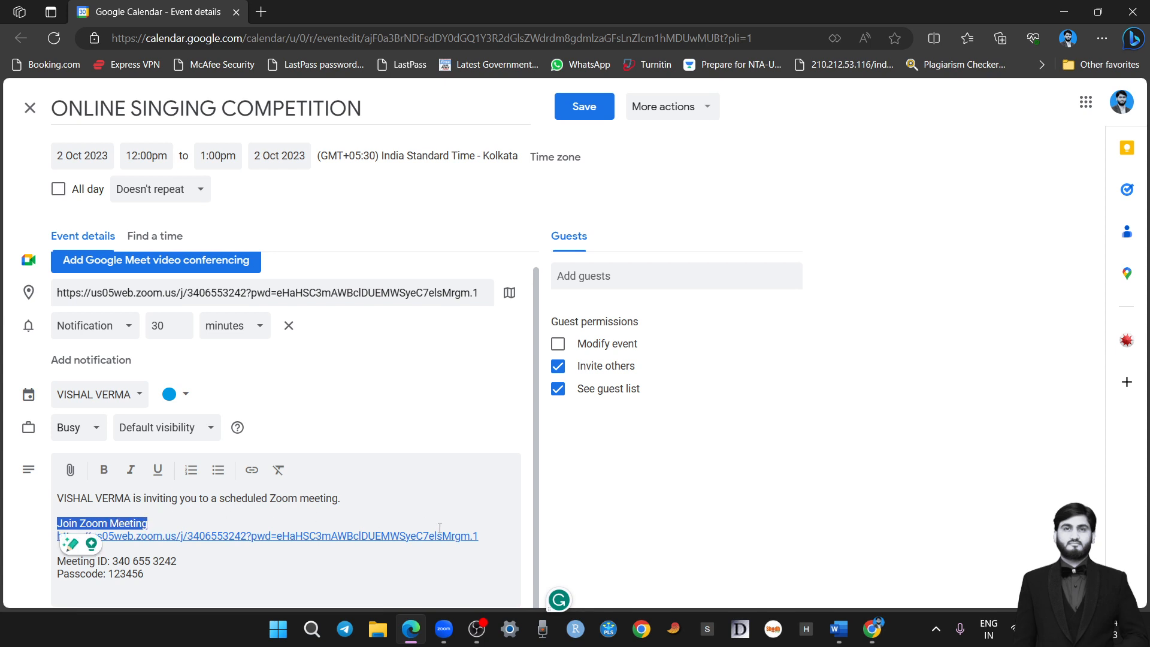
left_click_drag(479, 536, 58, 536)
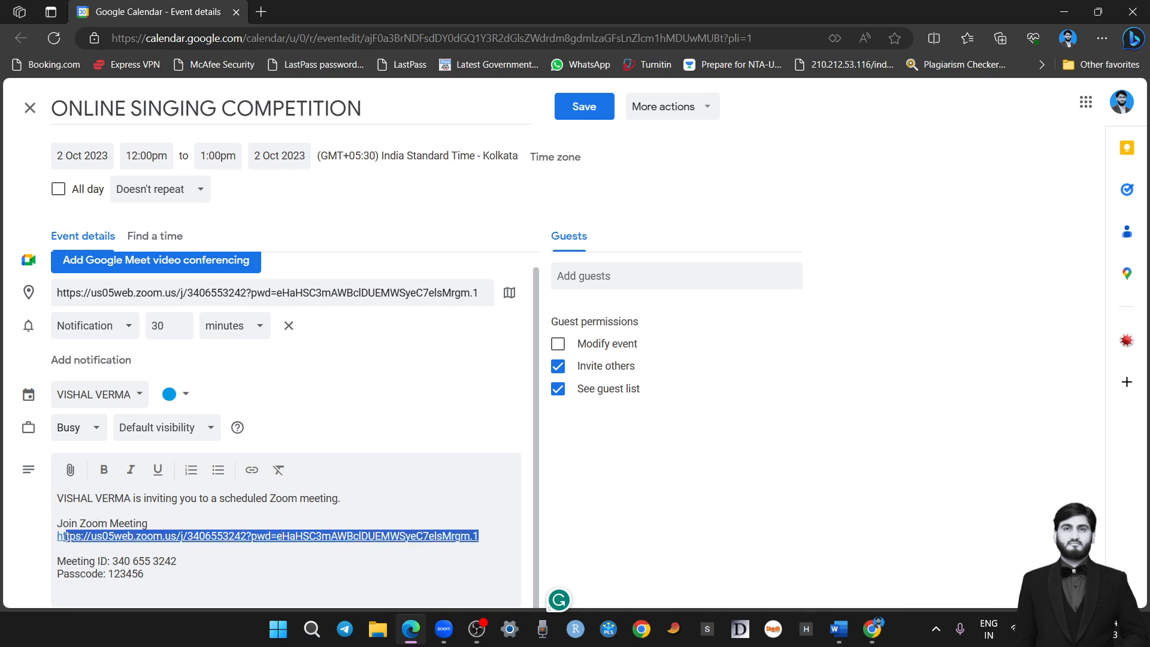
left_click(372, 562)
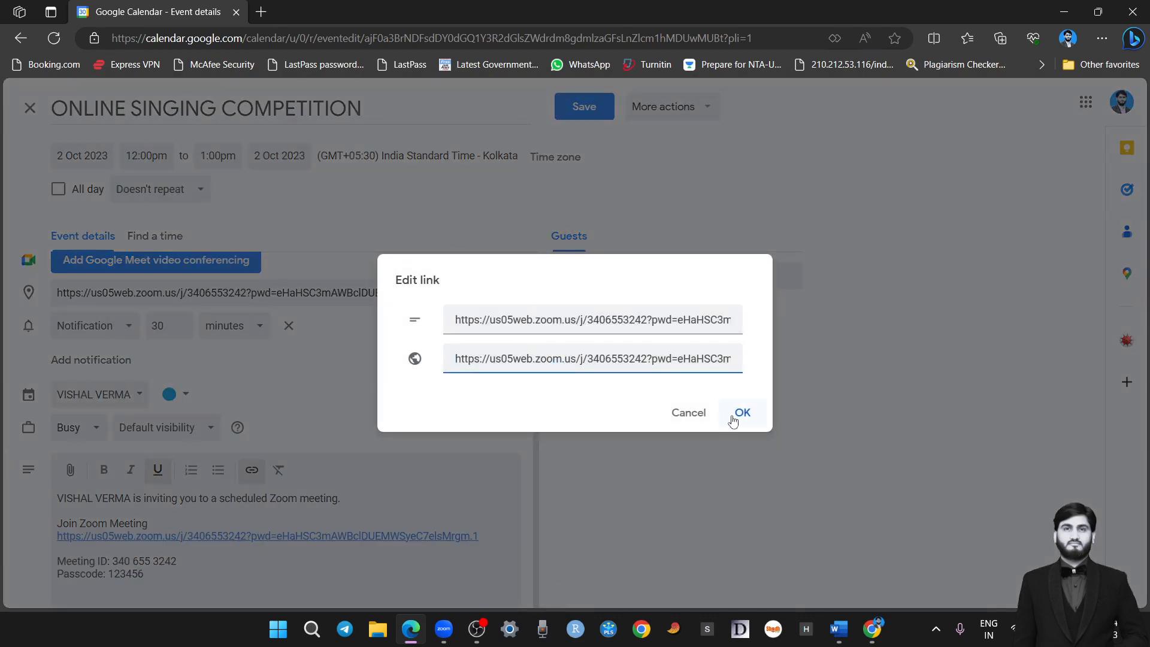
left_click(682, 415)
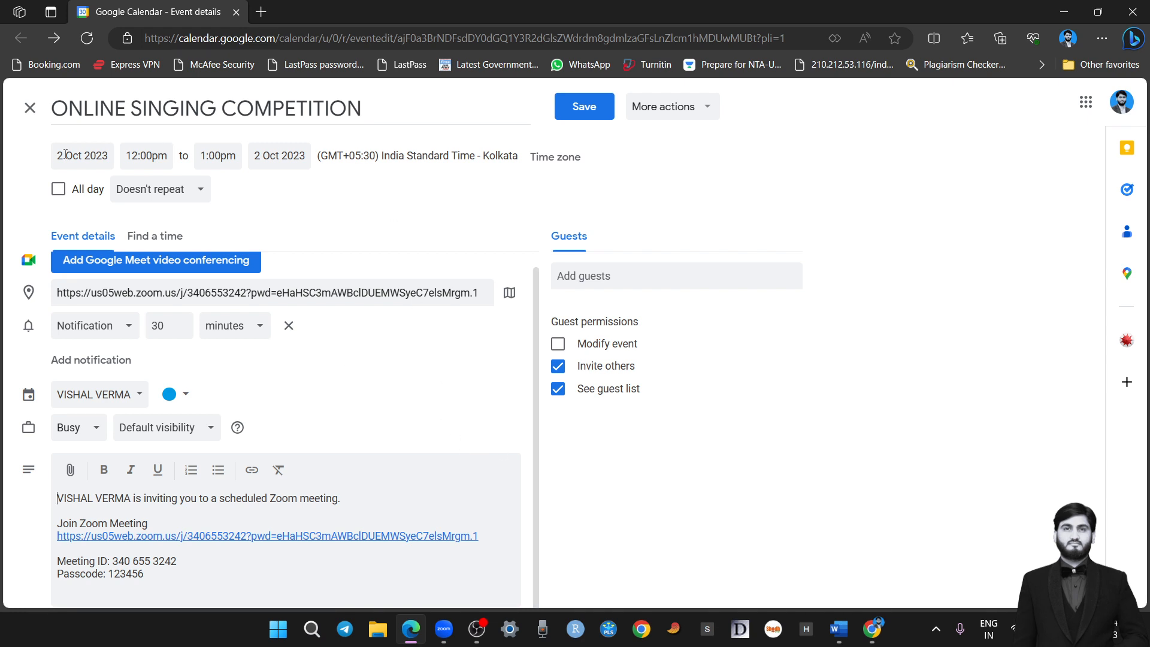
Check the event's date, save the event to Google Calendar, and return to Zoom
left_click(105, 165)
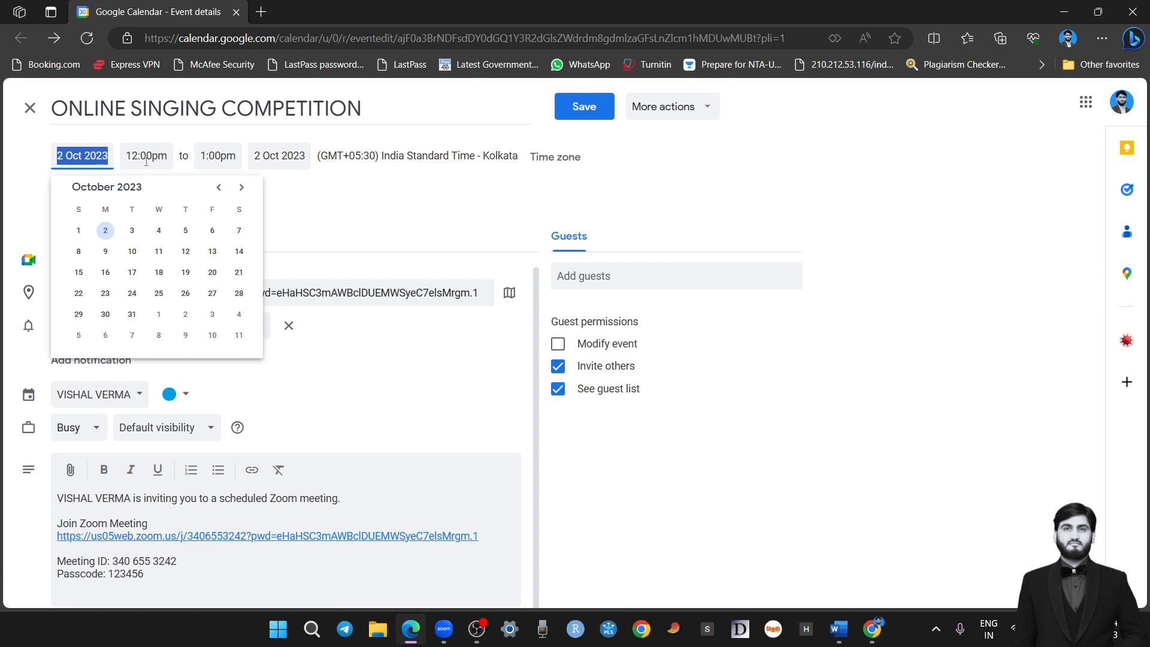
left_click(354, 220)
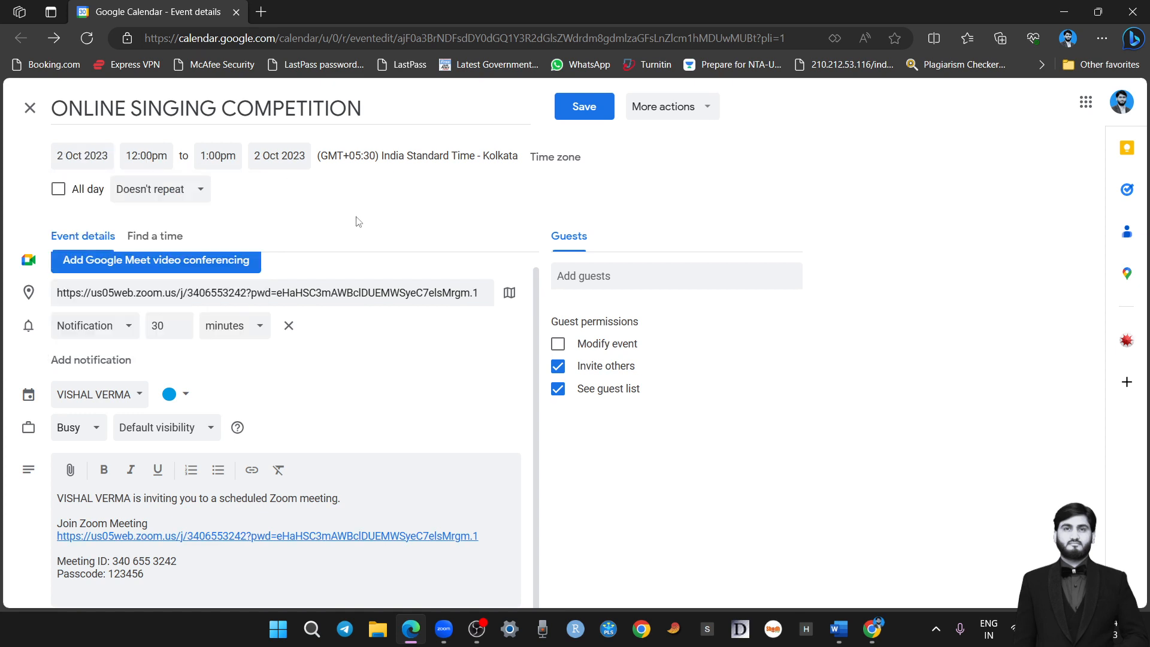
left_click(585, 108)
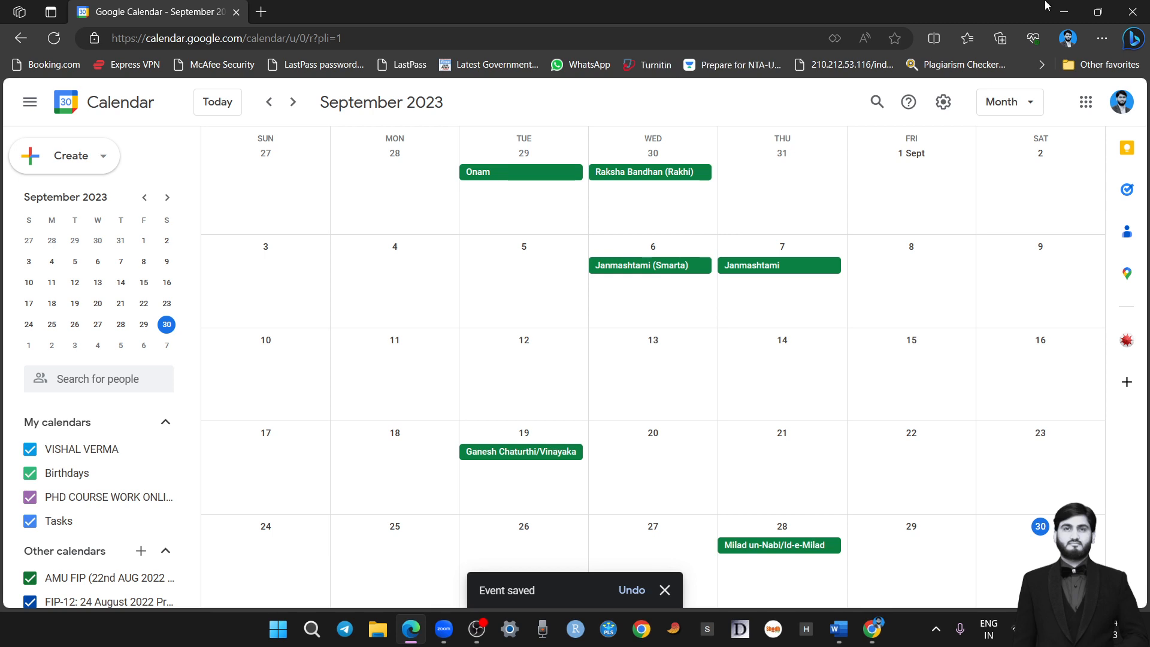
left_click(1064, 12)
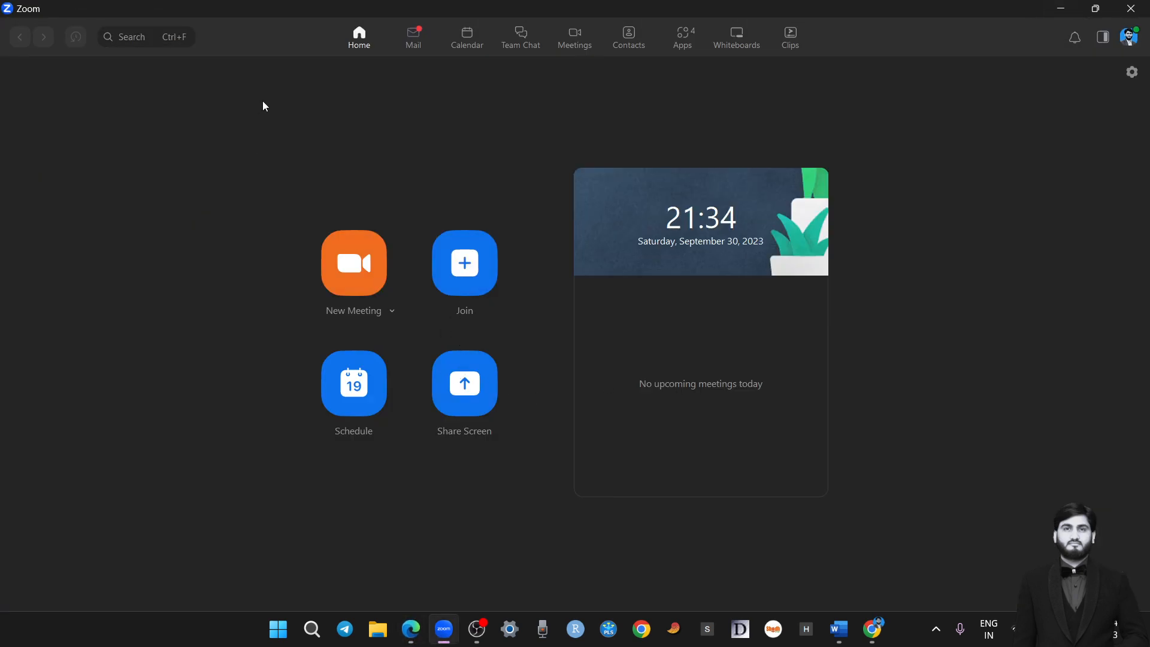
Show the upcoming meetings and examine the time and meeting ID of the ONLINE SINGING COMPETITION meeting
left_click(354, 393)
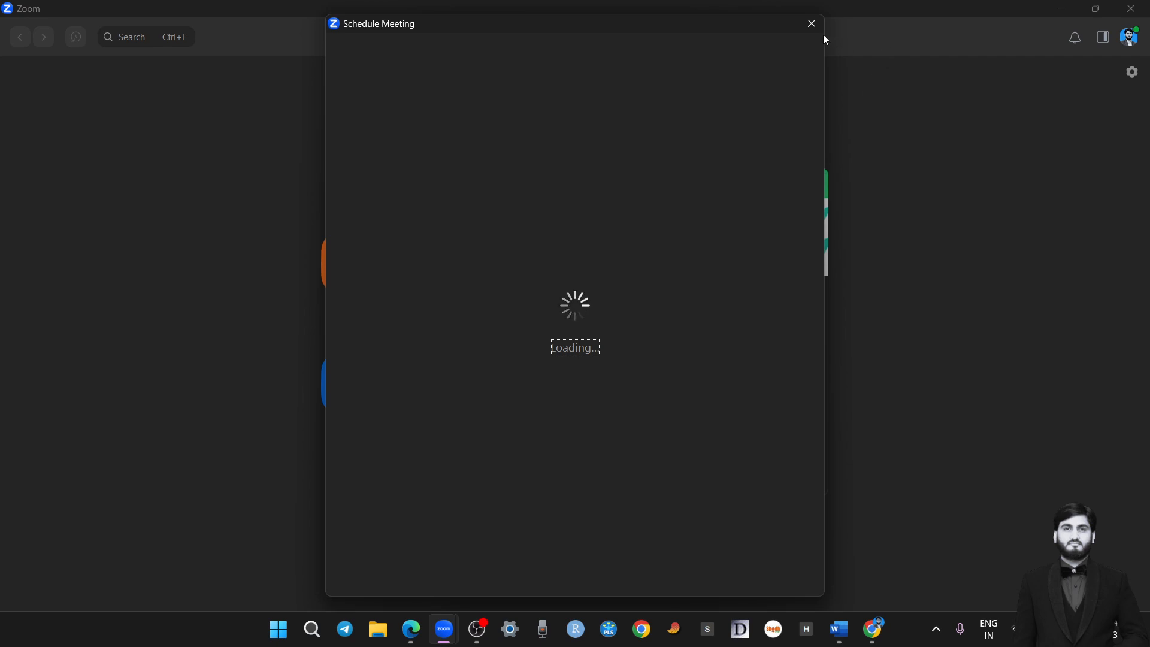
left_click(812, 23)
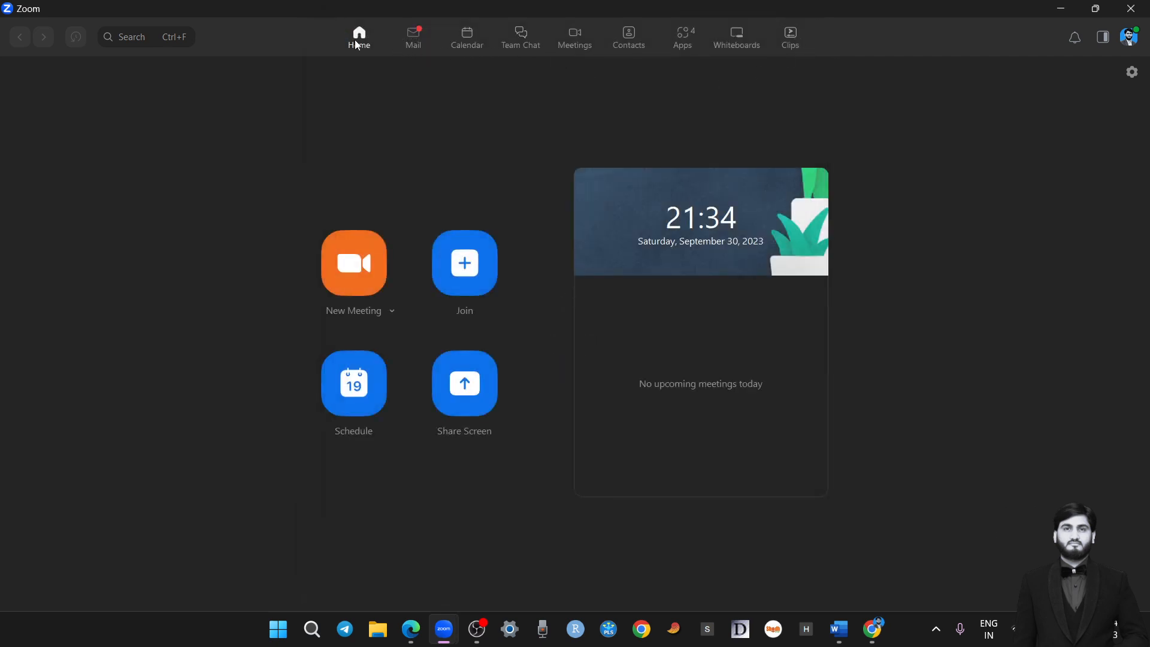
left_click(579, 41)
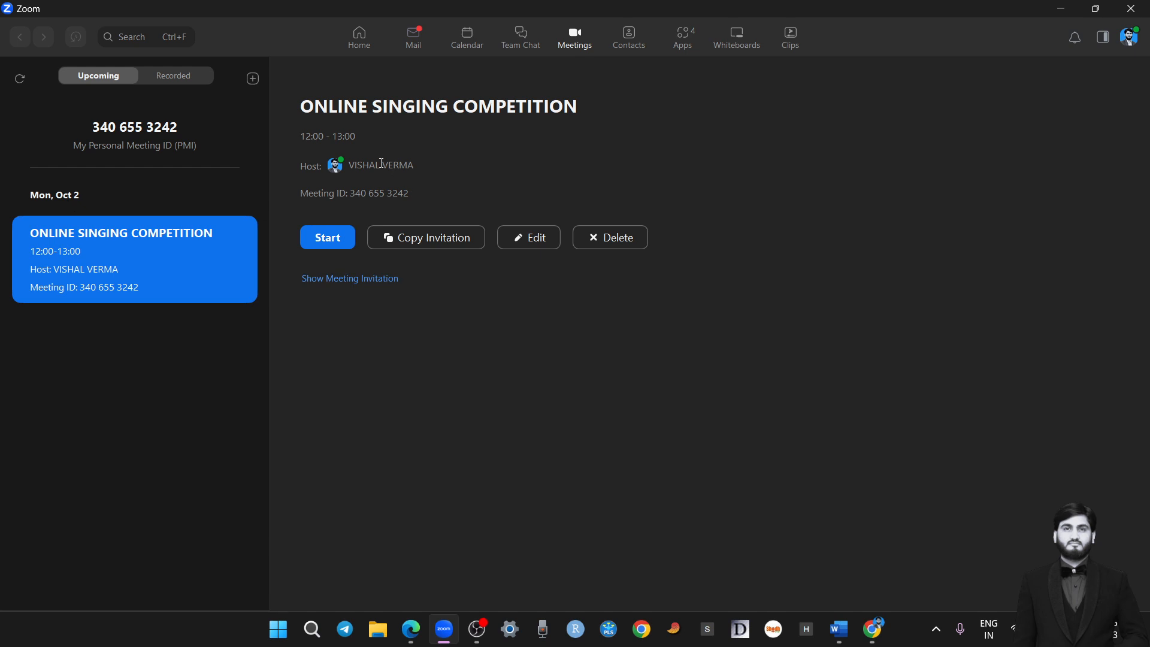
left_click_drag(353, 139, 282, 137)
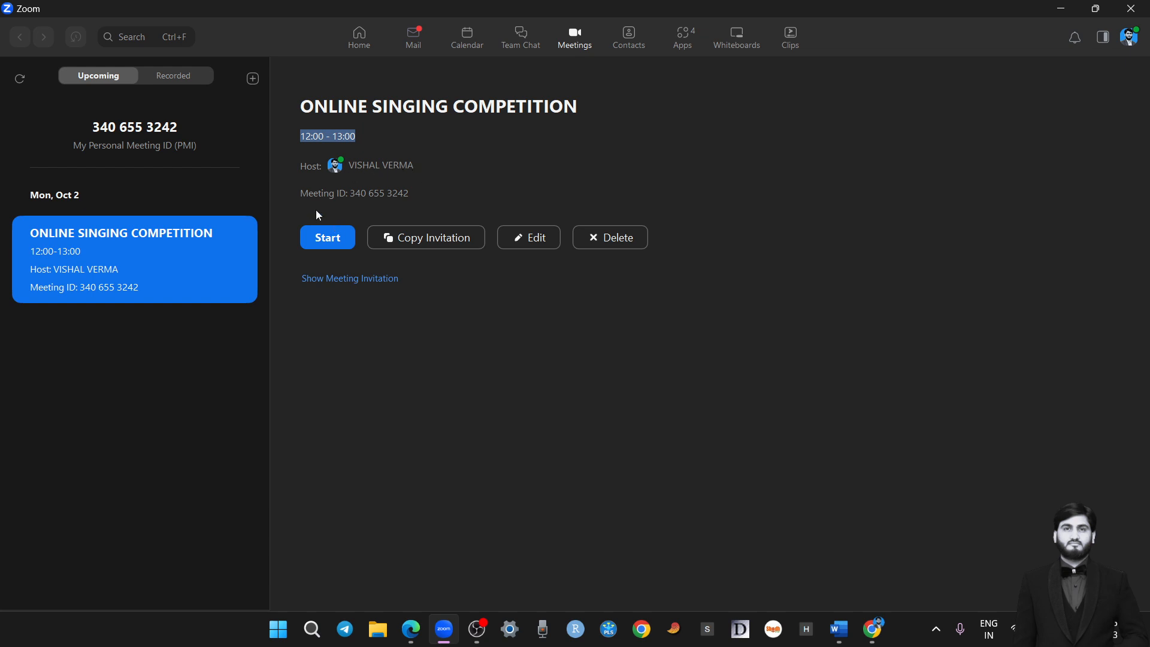
left_click_drag(350, 194, 451, 187)
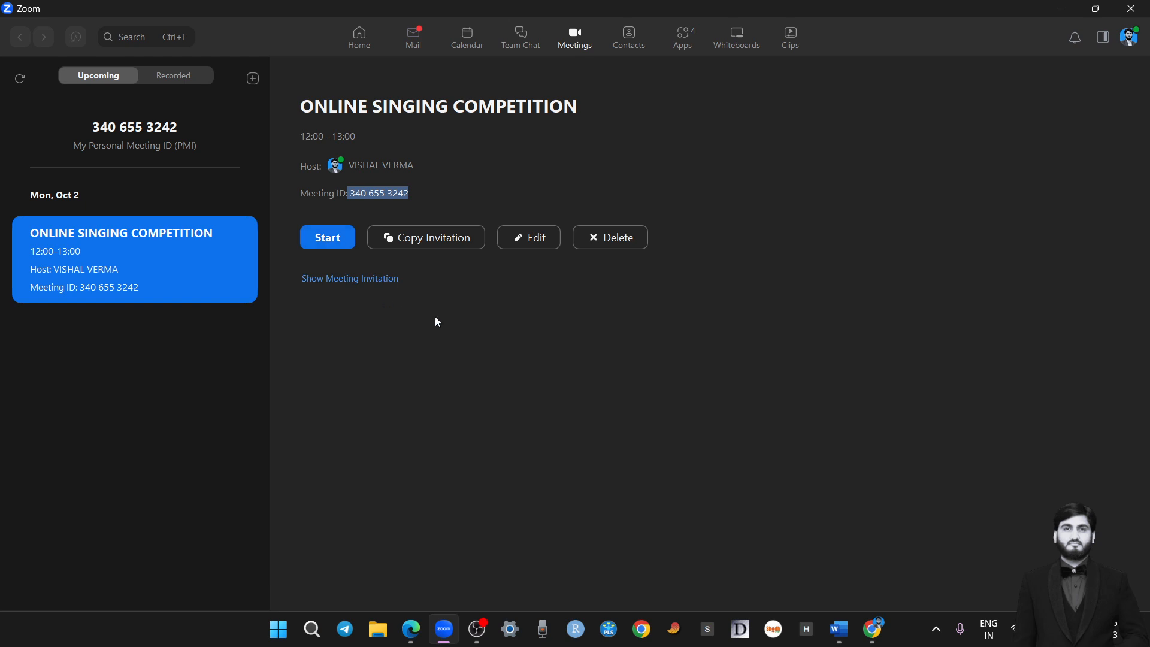
Copy the scheduled meeting's invitation and show its full text for review
left_click(428, 241)
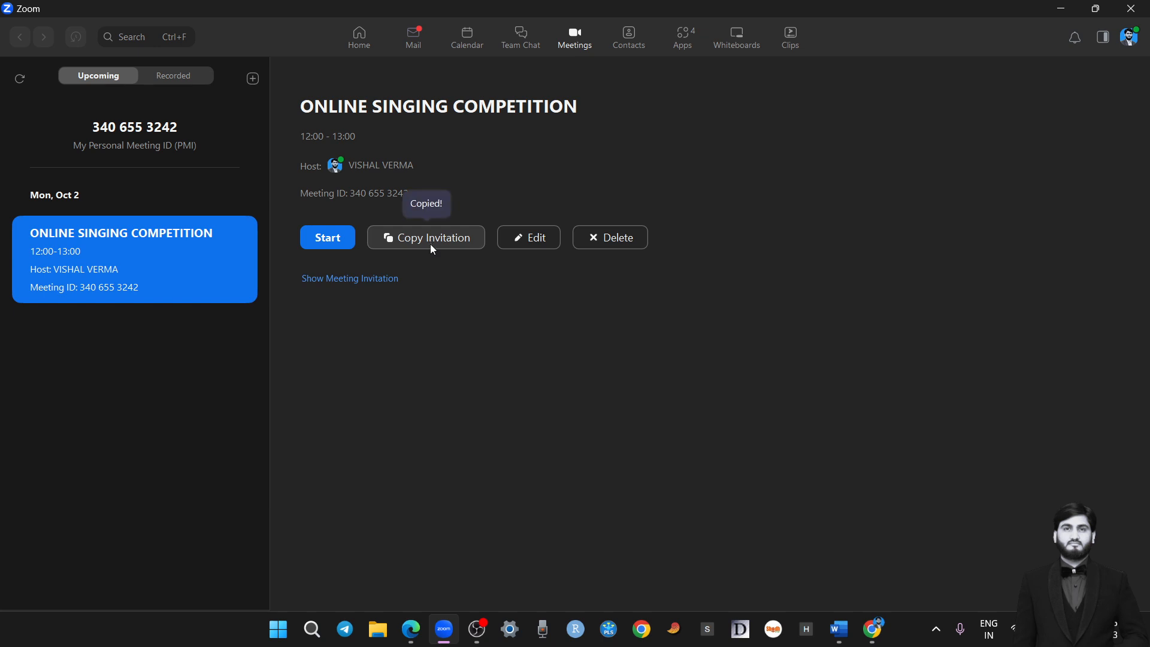
left_click(340, 279)
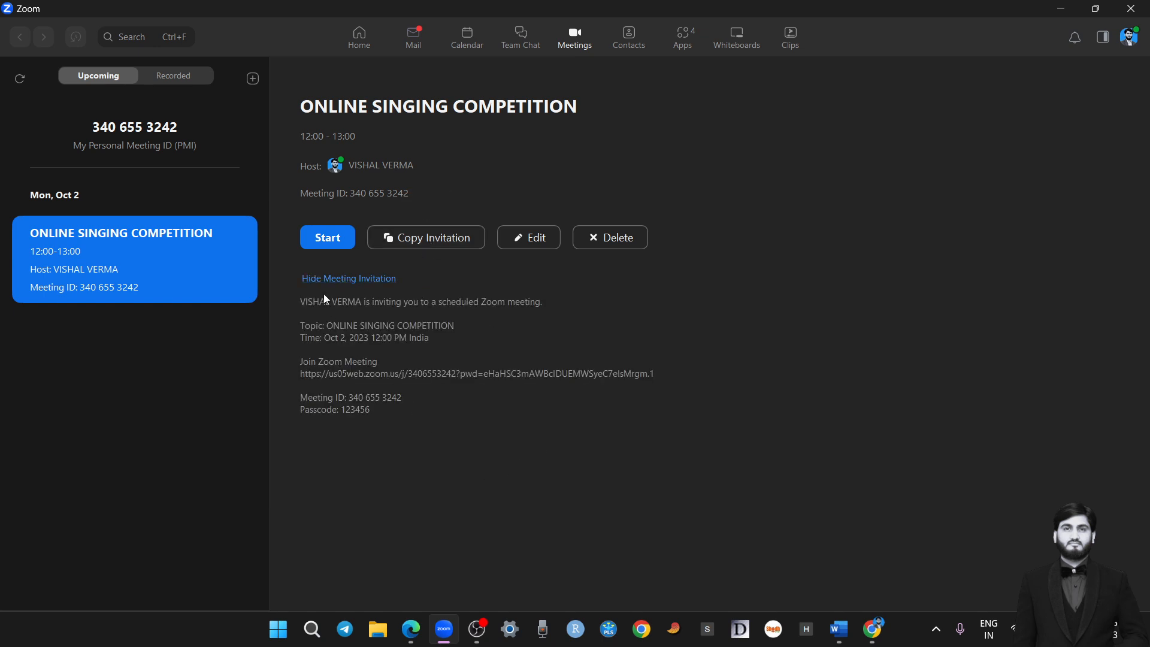
left_click_drag(377, 413, 299, 301)
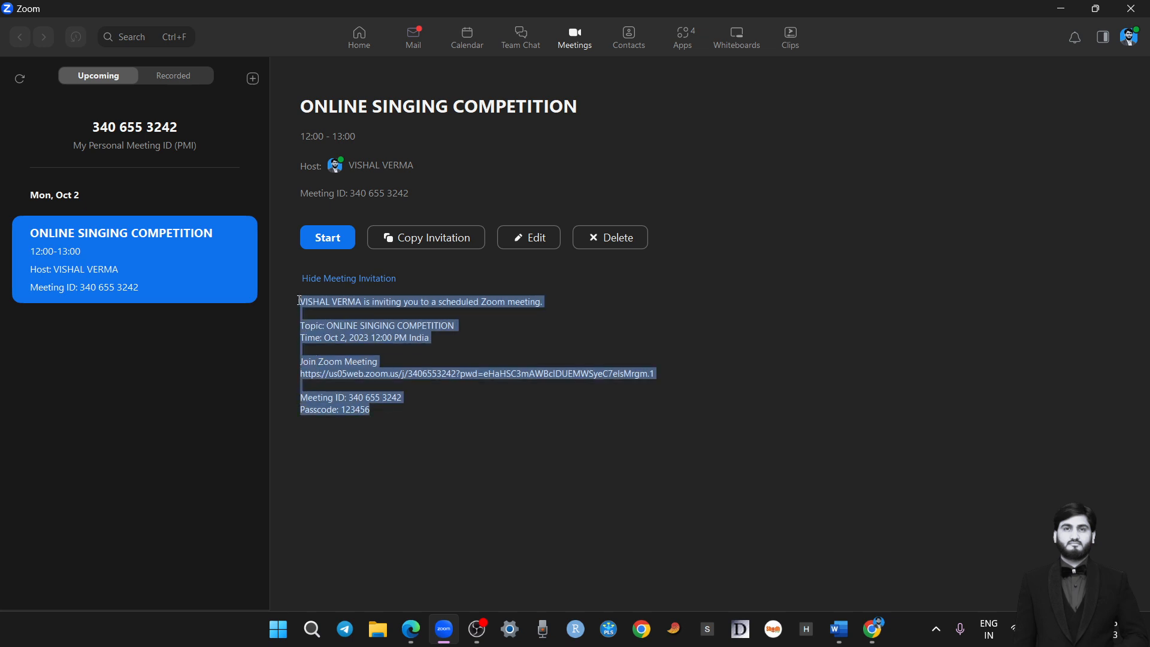
left_click(617, 448)
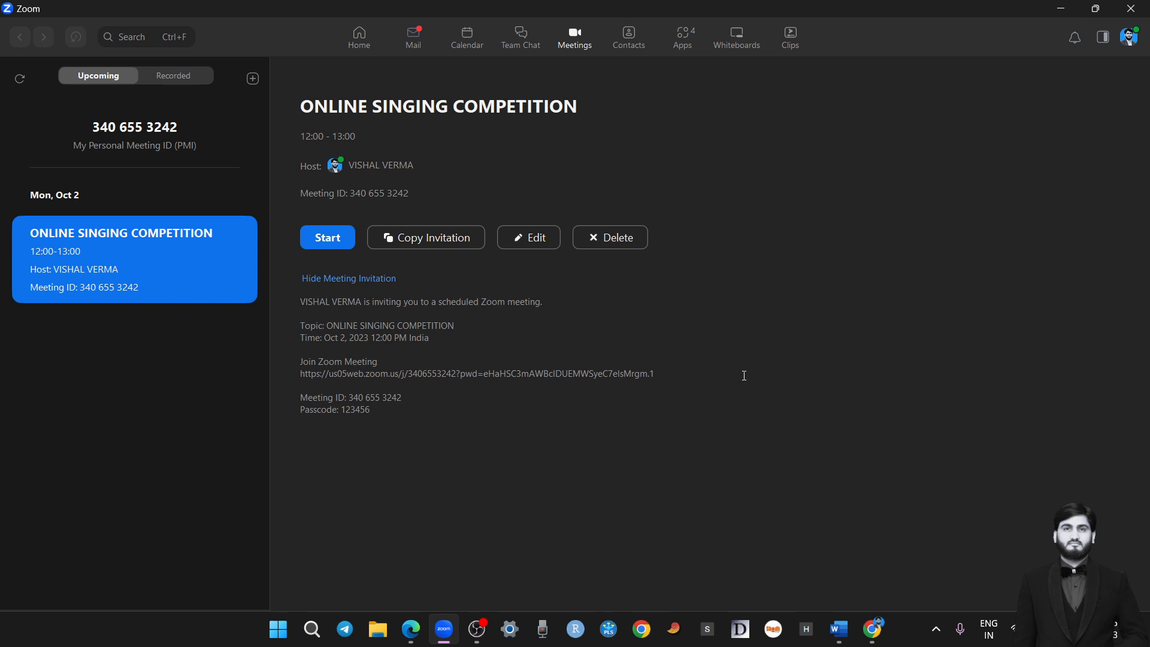
Open the ONLINE SINGING COMPETITION meeting for editing and set its start time to 12:30
left_click(531, 242)
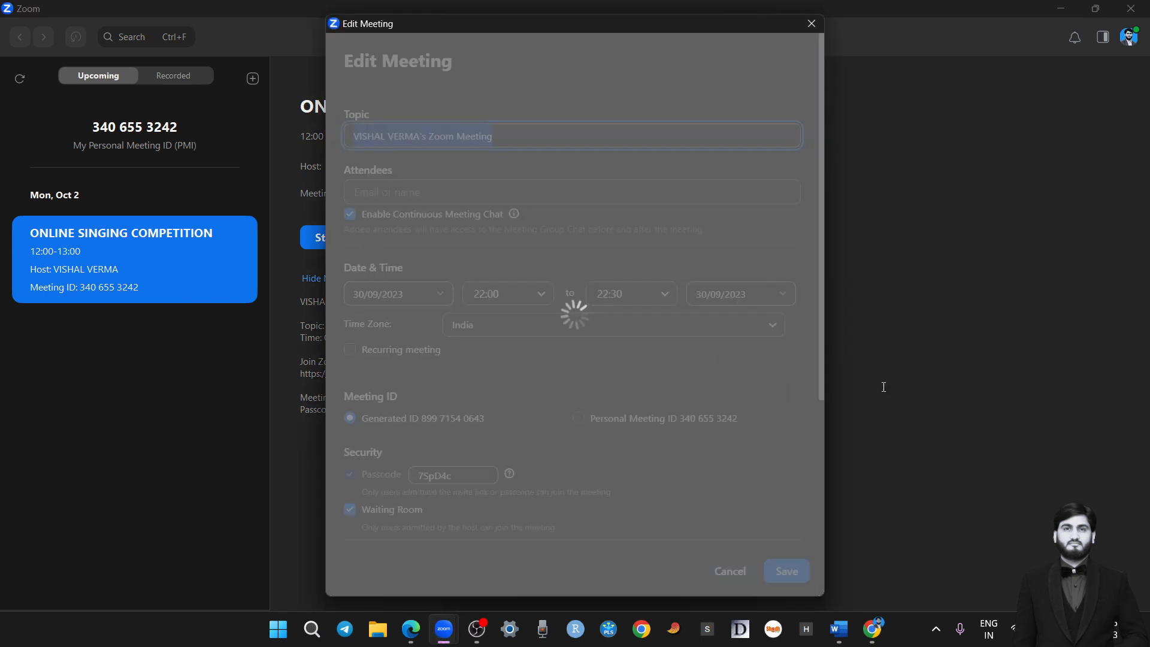
scroll(609, 359, "down", 3)
scroll(635, 371, "up", 3)
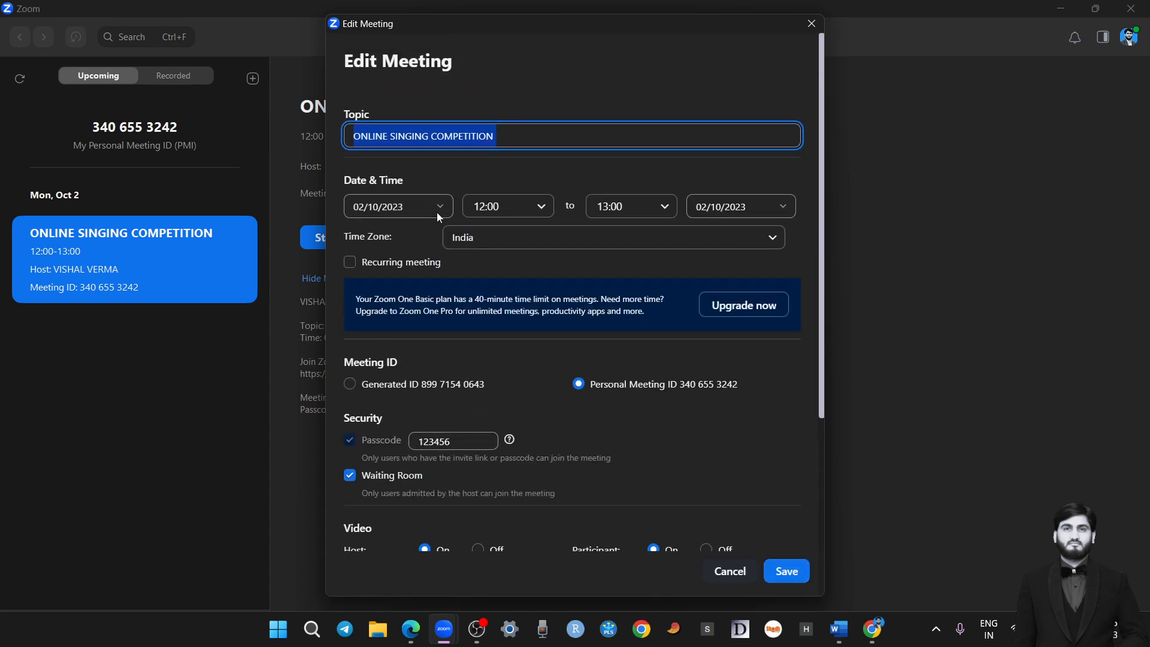
left_click(537, 211)
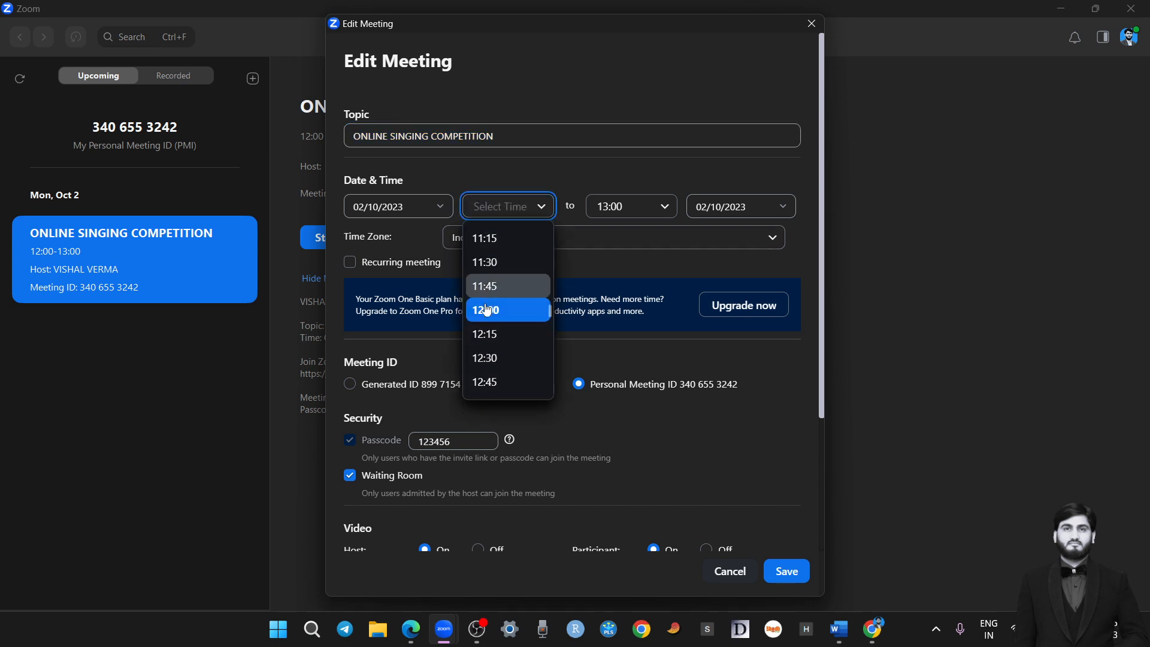
left_click(495, 357)
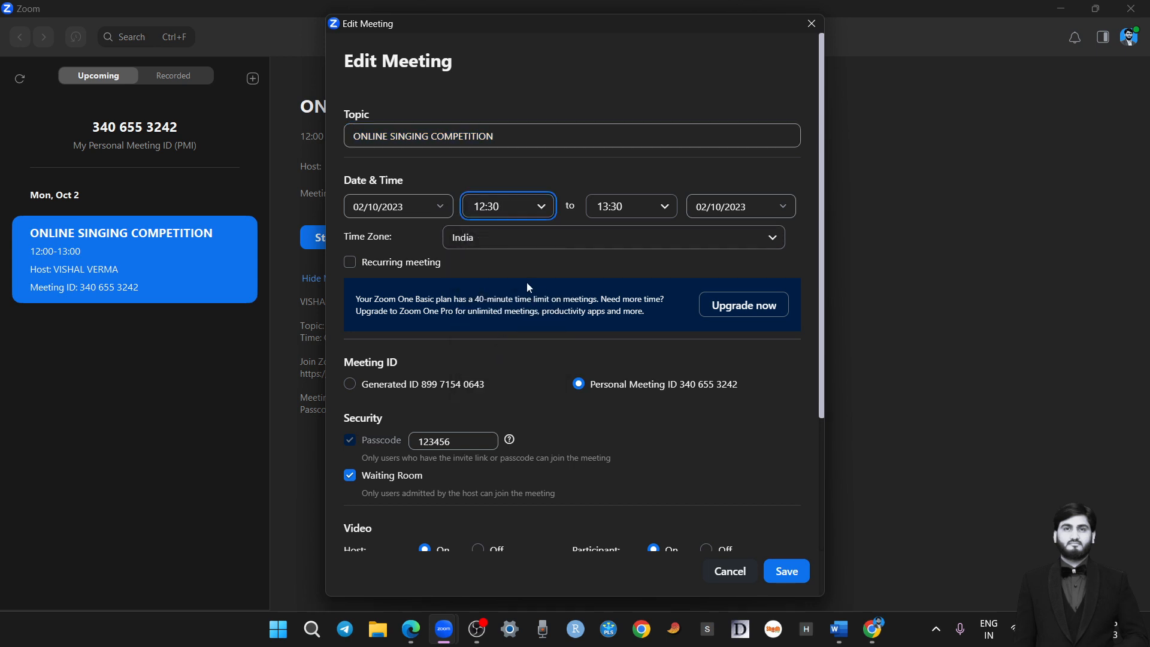
Save the edited ONLINE SINGING COMPETITION meeting, close the calendar page that loads in the browser, and return to Zoom
left_click(785, 571)
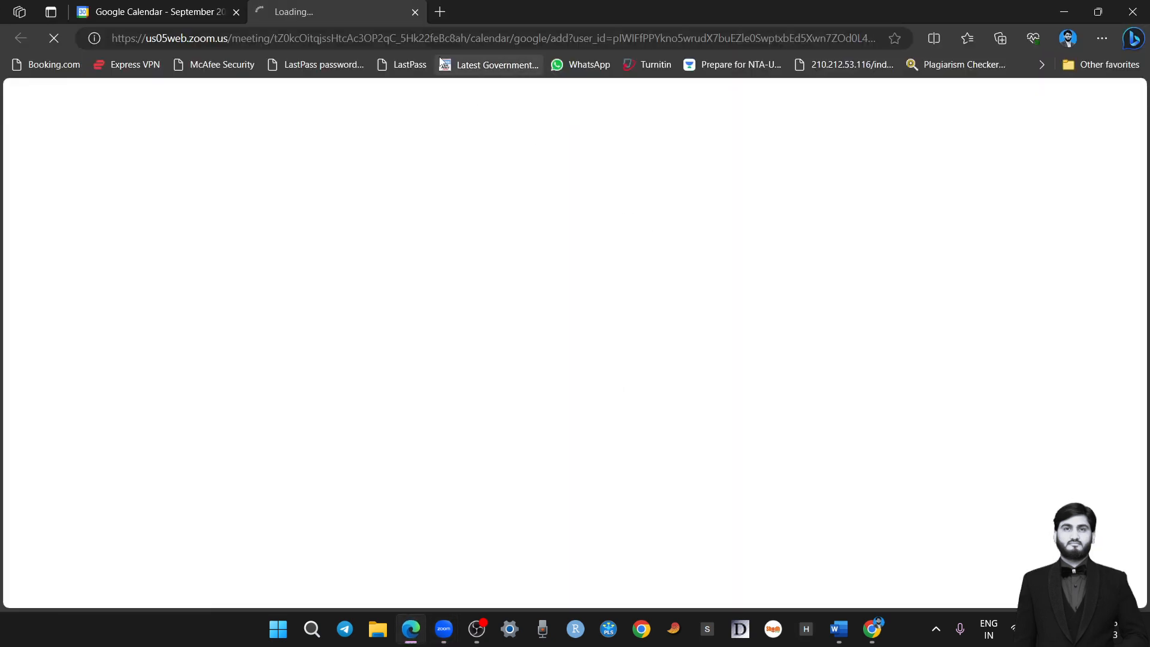
left_click(415, 12)
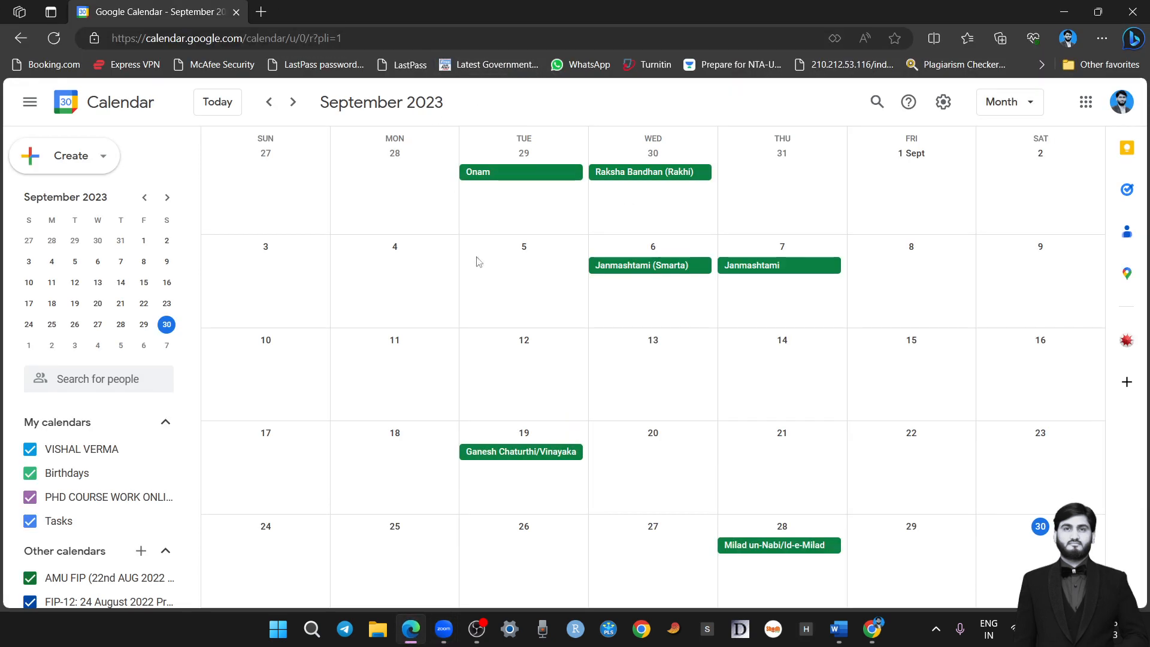
left_click(1063, 12)
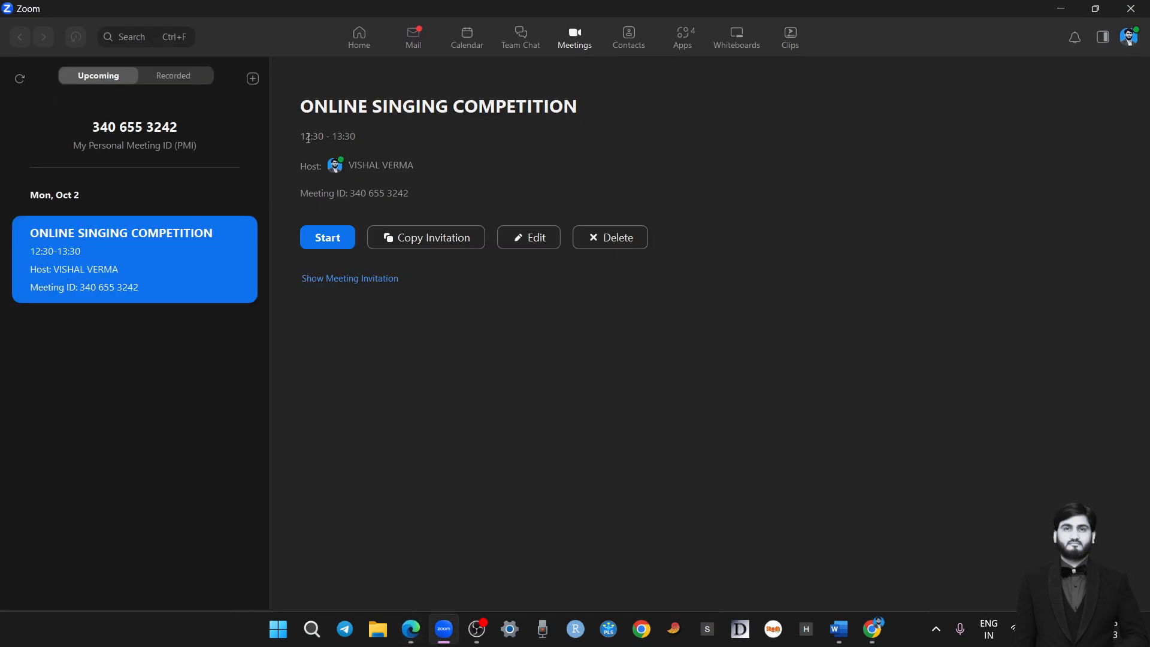
Check the rescheduled time of the ONLINE SINGING COMPETITION meeting and delete the meeting
left_click_drag(305, 136, 366, 135)
left_click(316, 136)
left_click(609, 239)
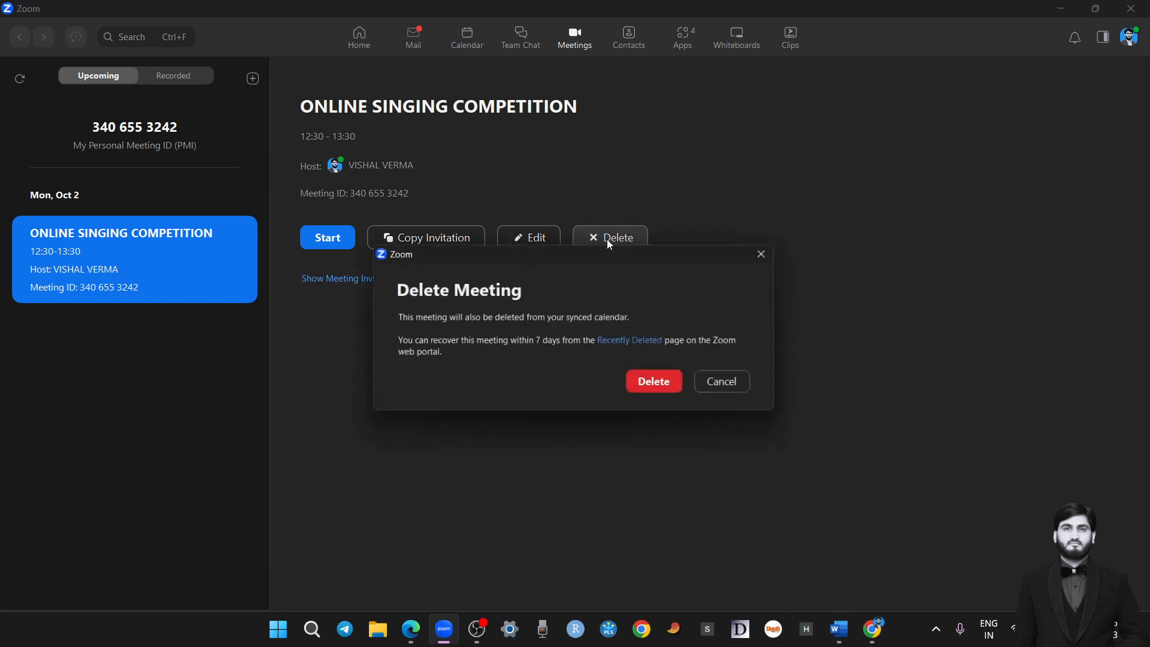
left_click(676, 388)
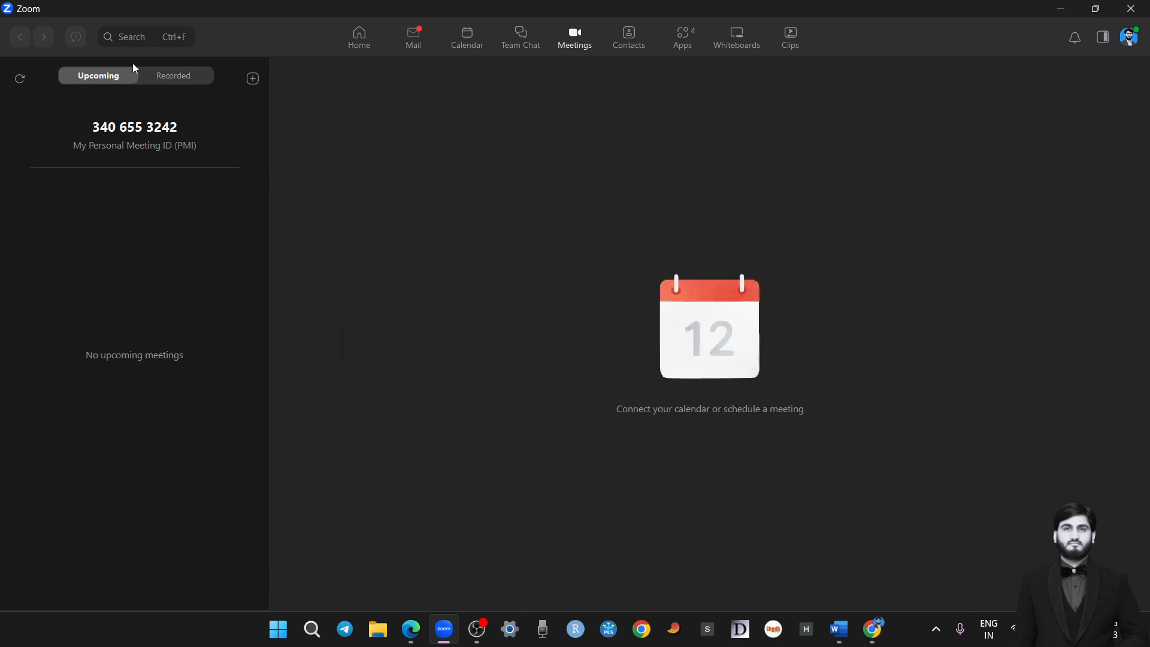
Show the recorded meetings and look through the list of recordings by date
left_click(151, 72)
scroll(135, 354, "down", 1)
scroll(138, 354, "up", 4)
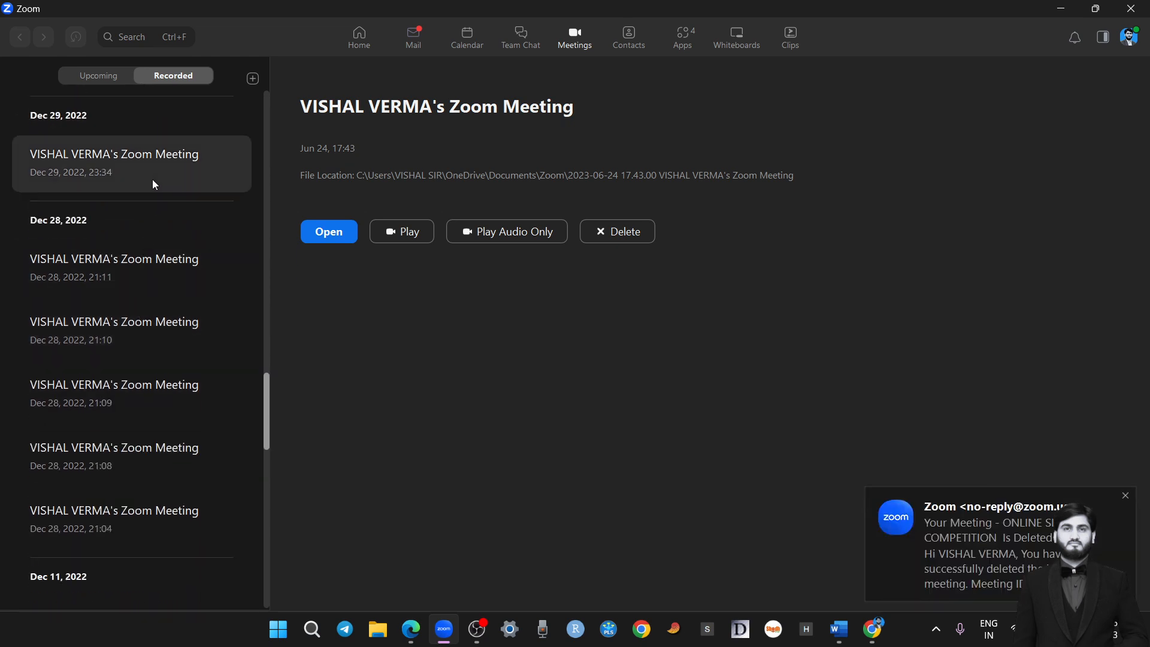
scroll(152, 179, "up", 5)
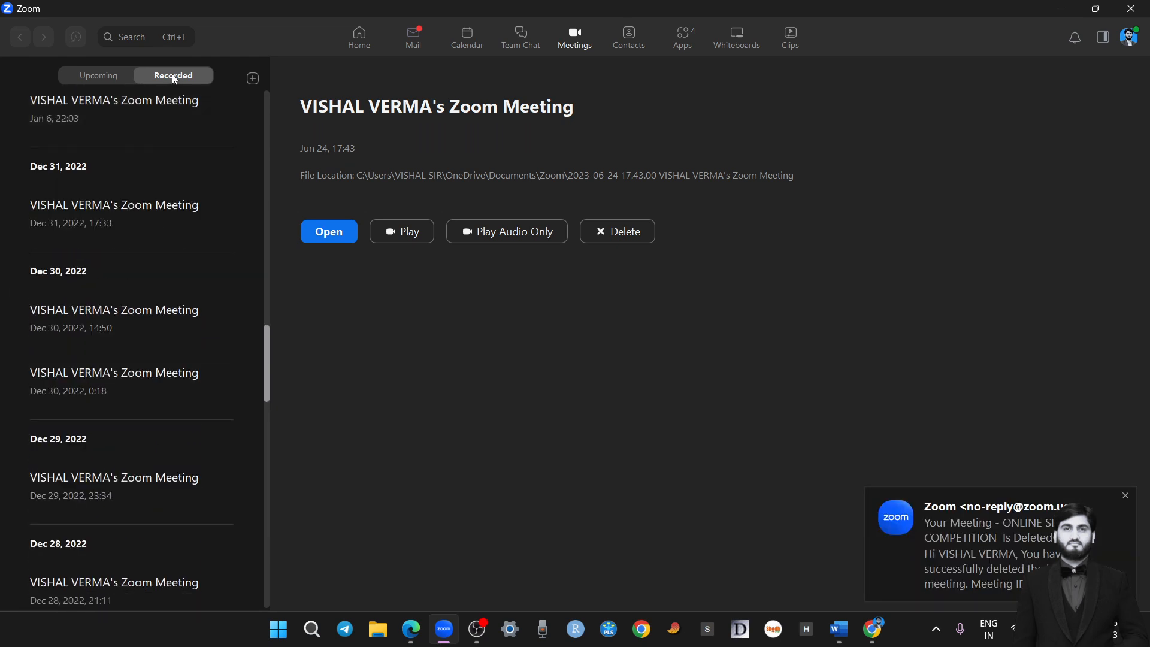
scroll(159, 192, "up", 3)
scroll(116, 262, "down", 2)
scroll(118, 266, "down", 5)
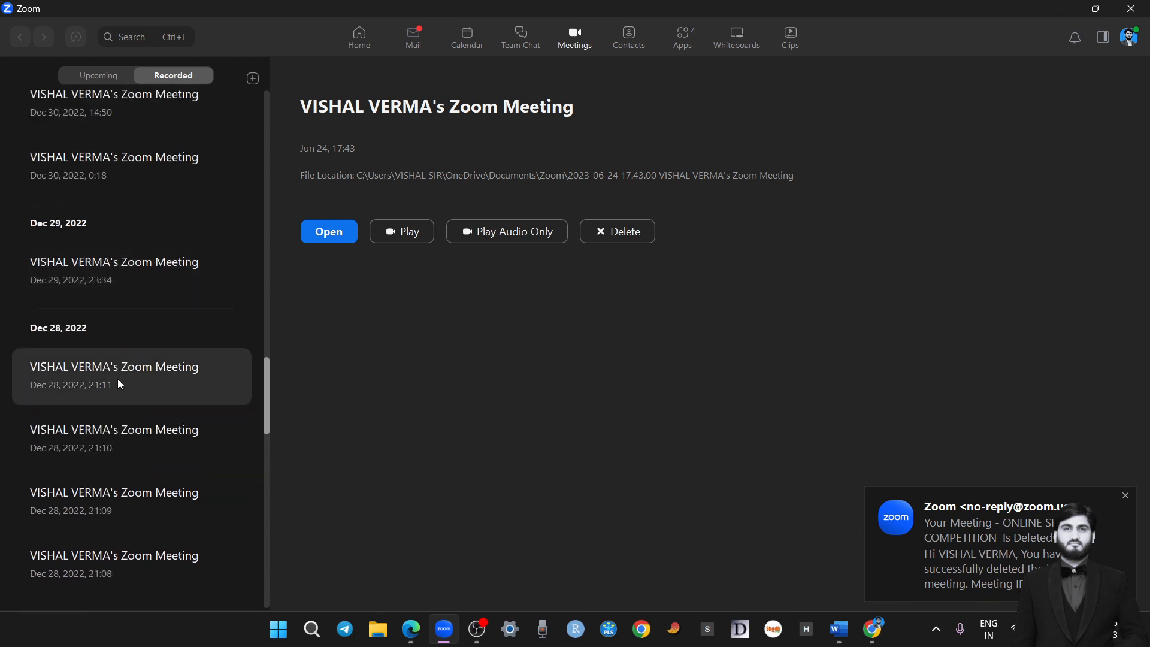
scroll(120, 367, "down", 3)
scroll(148, 419, "down", 8)
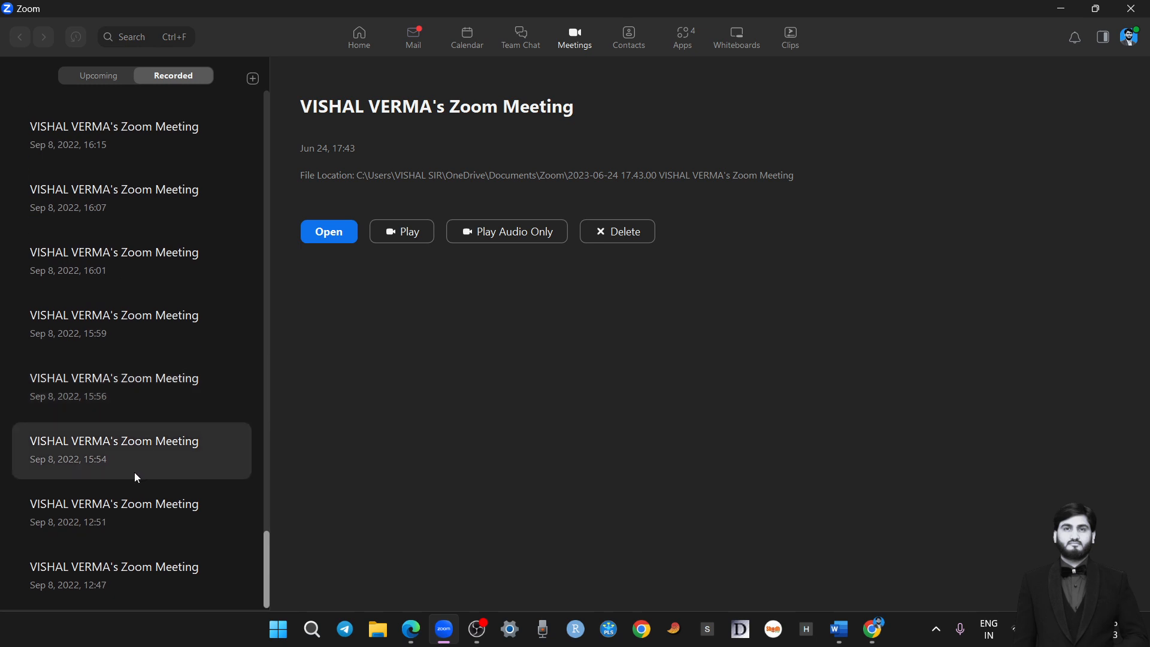
scroll(114, 477, "up", 5)
scroll(103, 419, "up", 8)
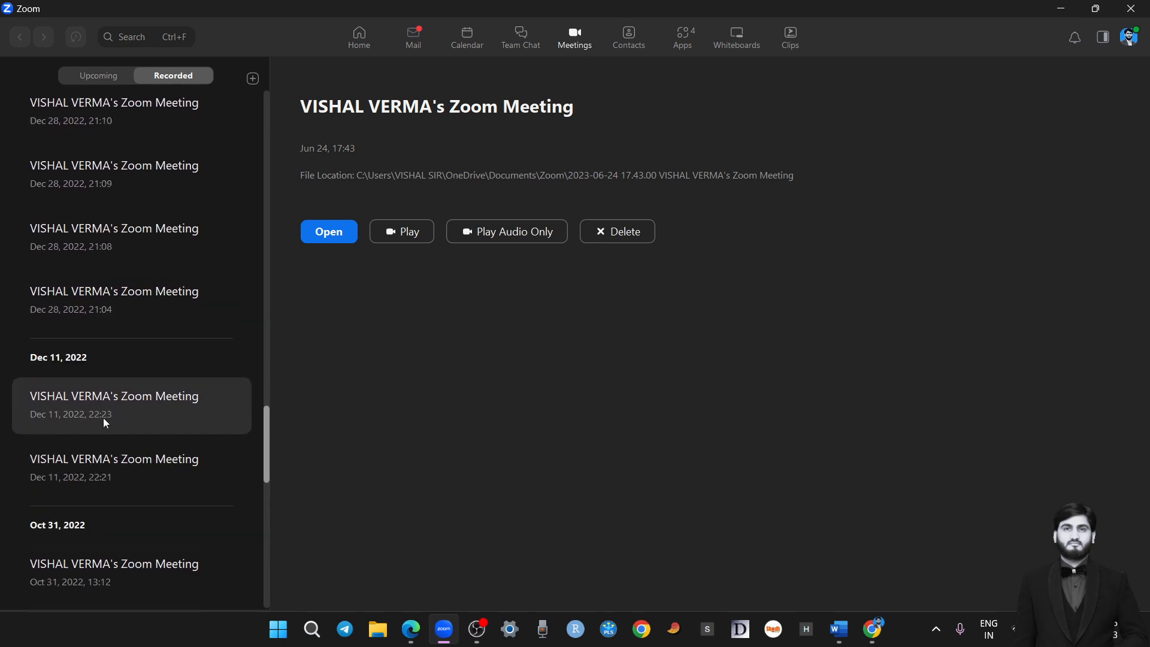
scroll(118, 408, "up", 3)
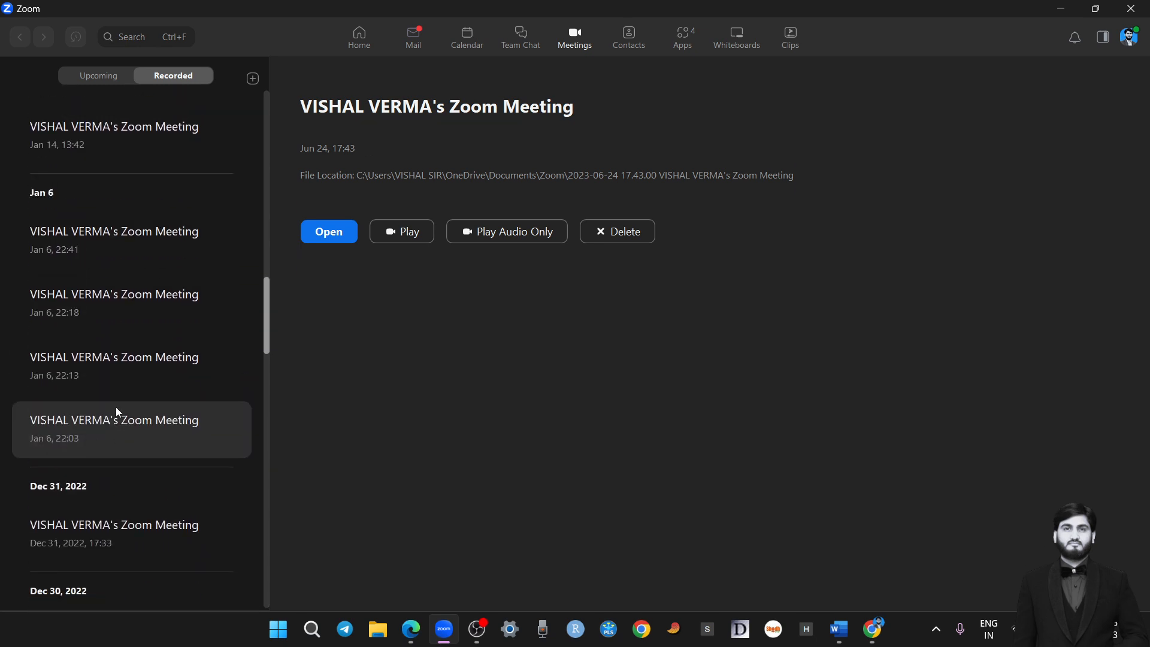
Try to open the local files of the Jan 6 recordings made at 22:41 and 22:18
left_click(128, 229)
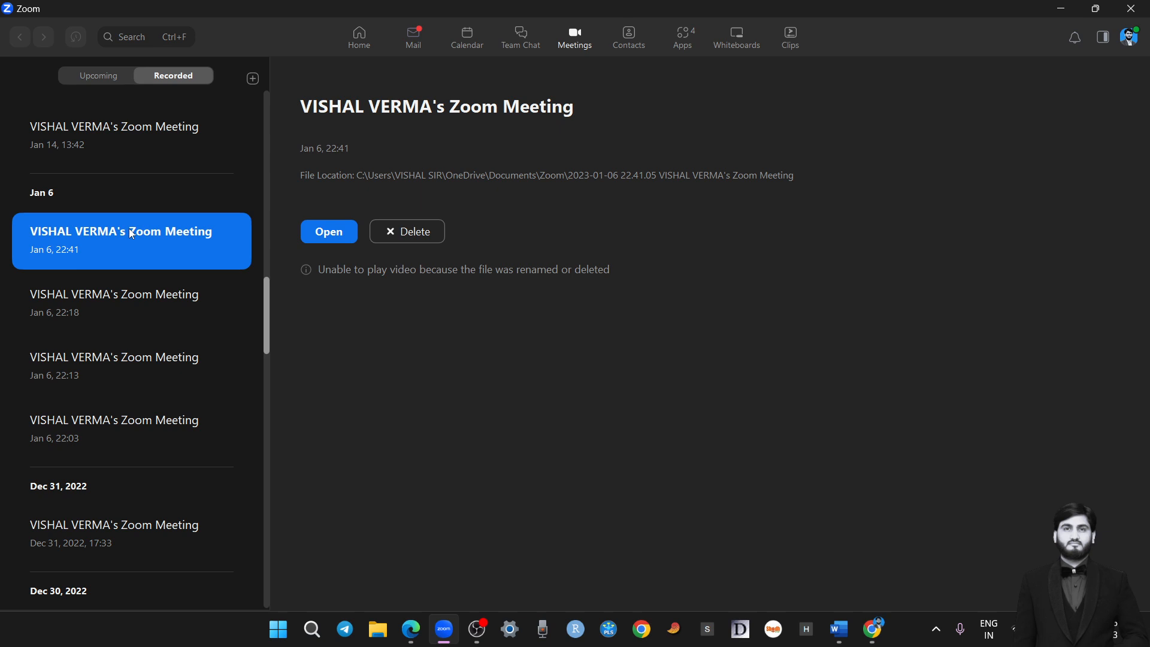
left_click(329, 239)
left_click(733, 370)
left_click(70, 311)
left_click(346, 233)
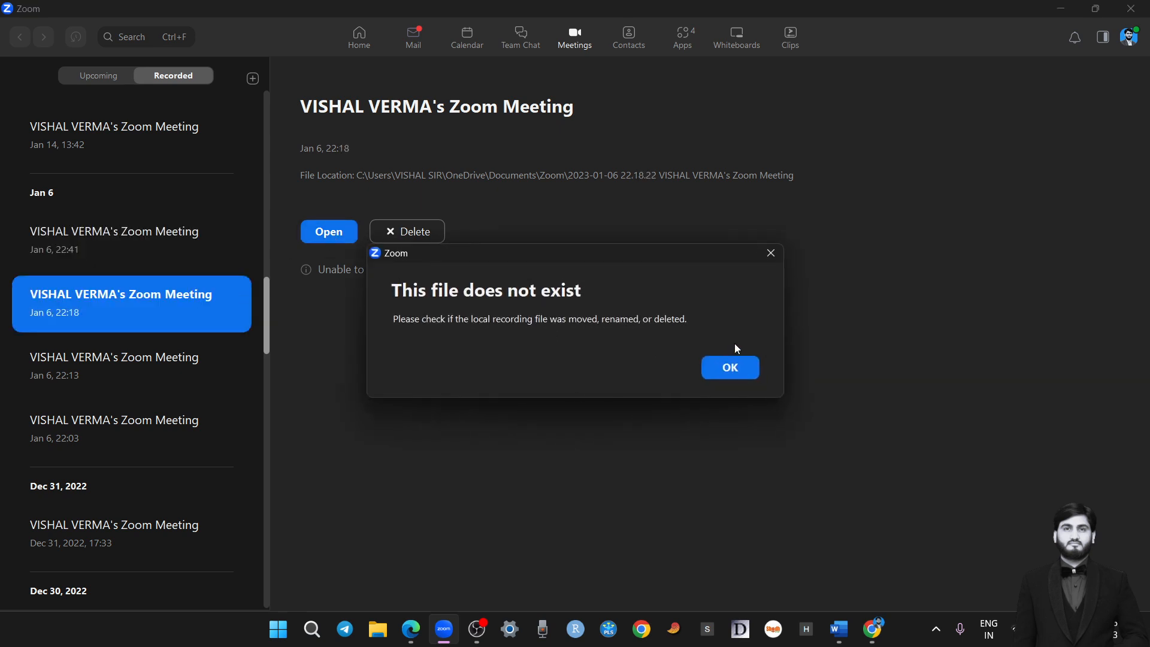
left_click(731, 367)
Try to open the local file of the recording from Dec 30, 2022, 14:50
scroll(113, 395, "down", 2)
scroll(90, 272, "up", 3)
scroll(111, 335, "down", 5)
left_click(118, 344)
left_click(339, 233)
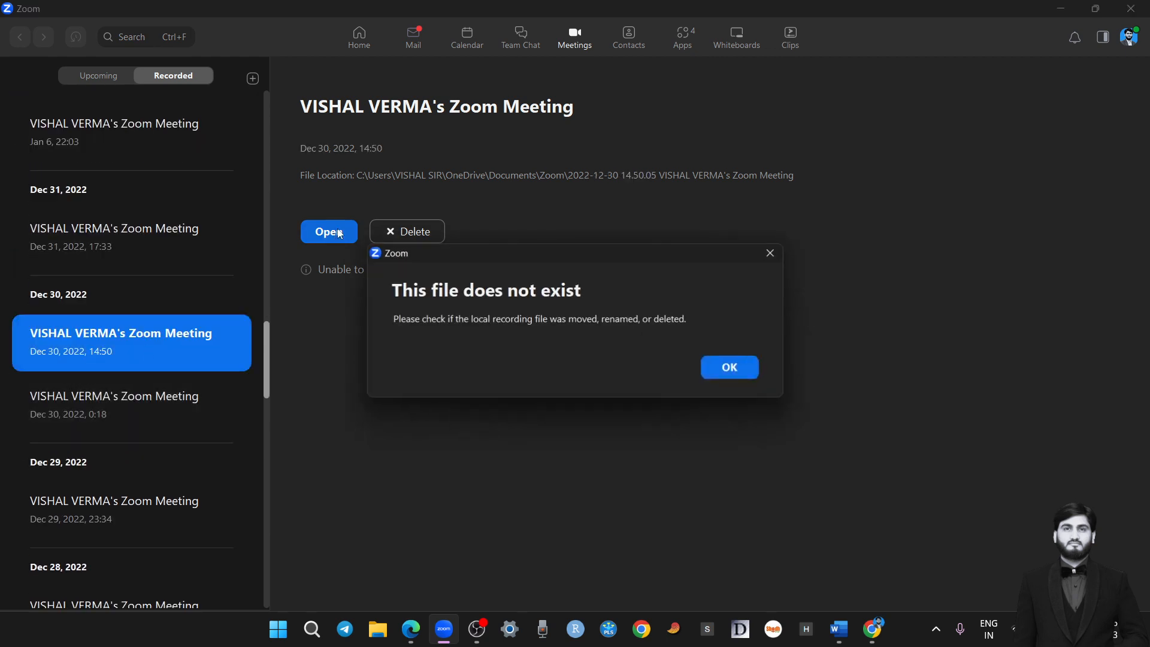
left_click(743, 367)
Find the Apr 9, 0:46 recording, open its folder, and review the audio, configuration and video files
left_click(79, 415)
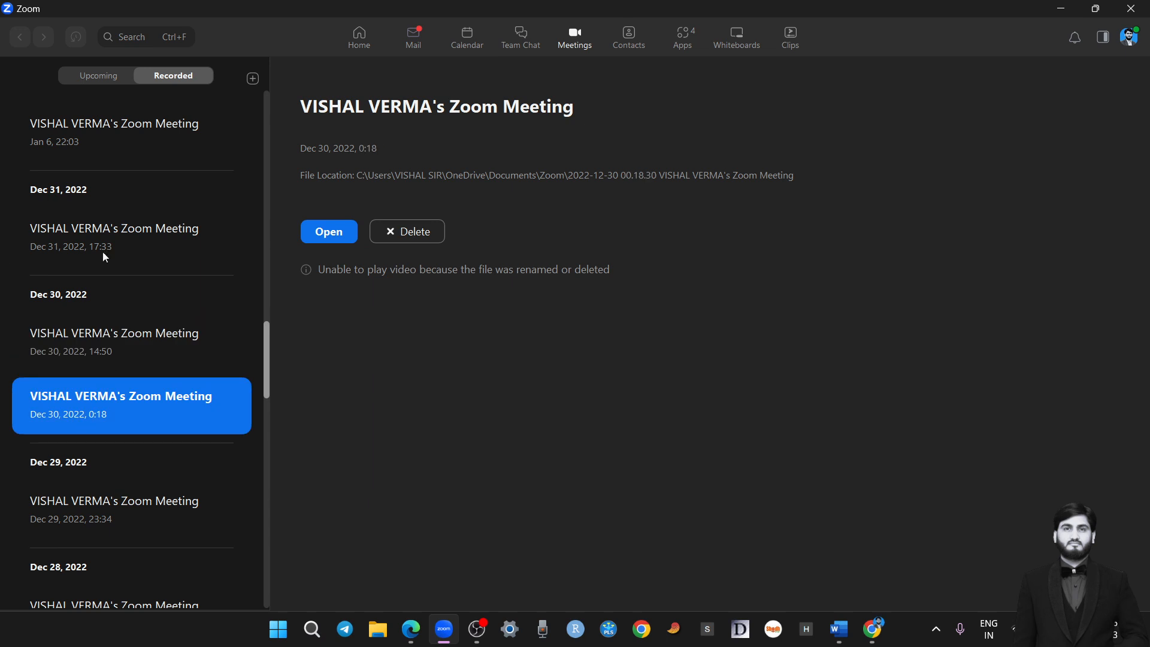
scroll(113, 315, "up", 10)
left_click(95, 189)
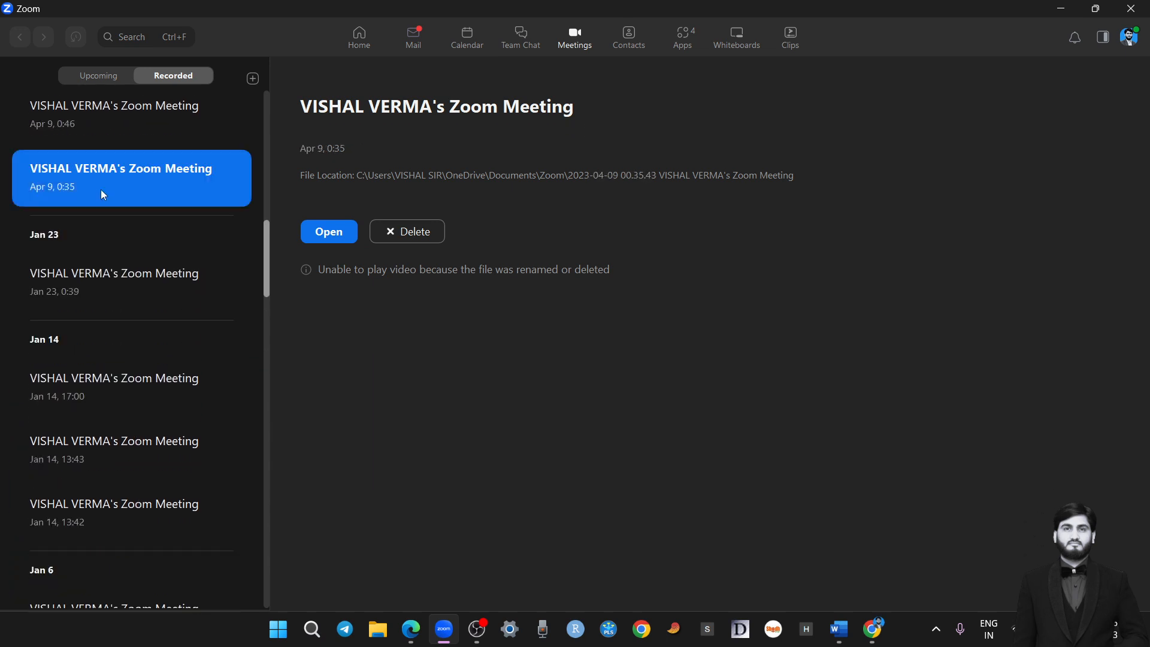
left_click(114, 124)
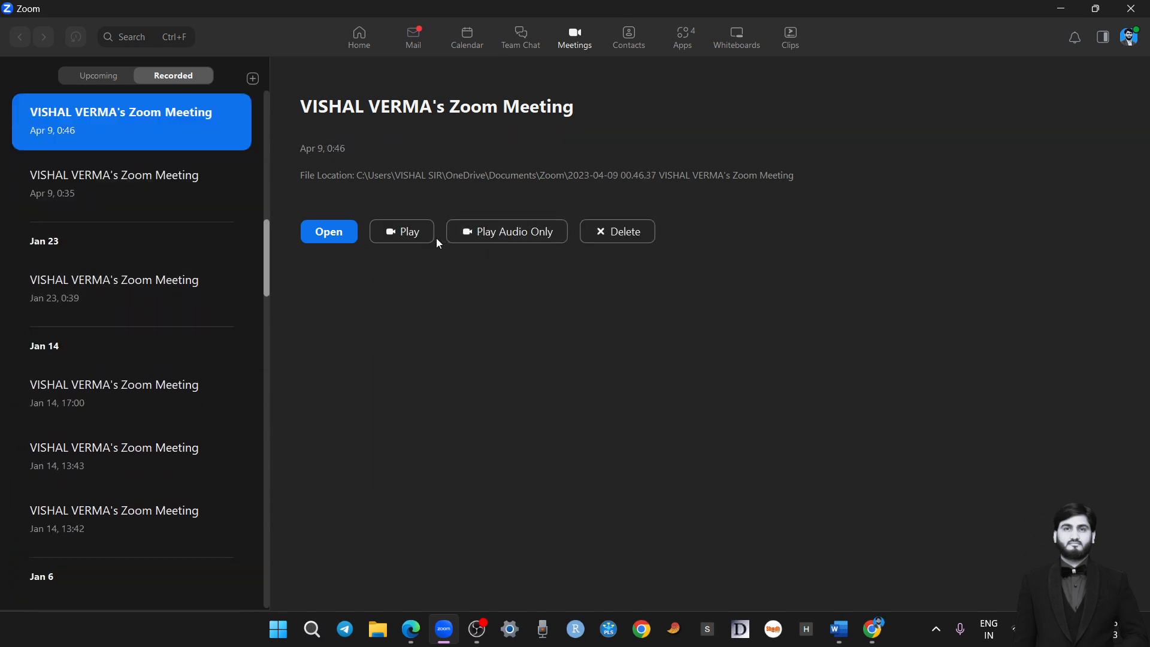
left_click(345, 236)
left_click_drag(234, 248, 234, 114)
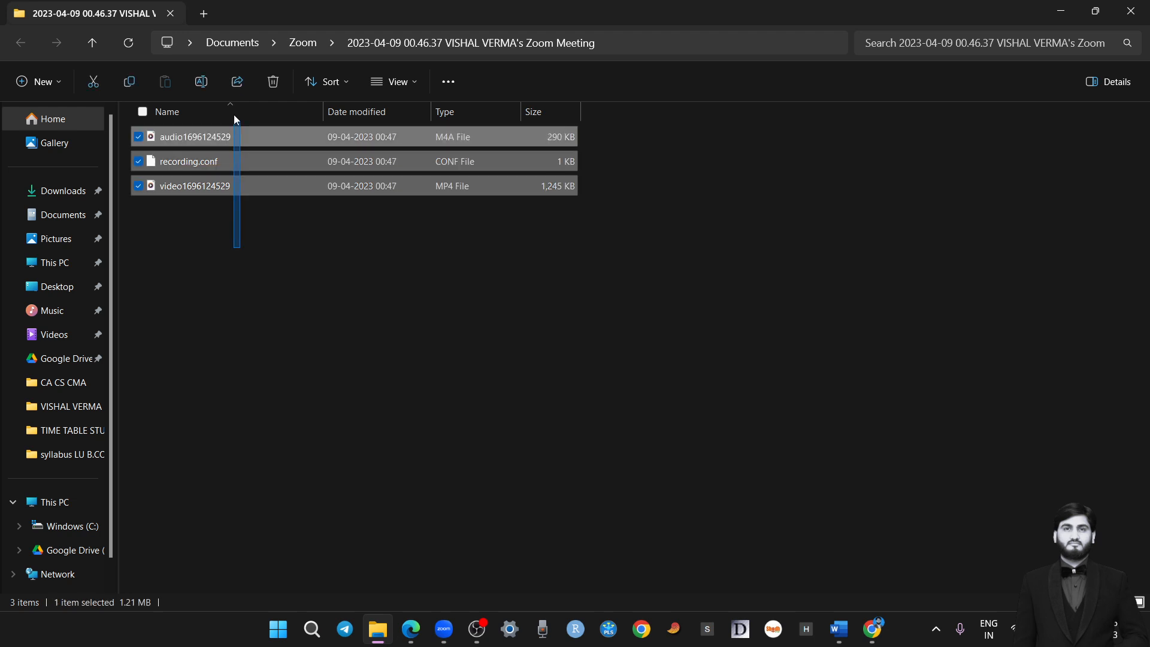
left_click(1131, 10)
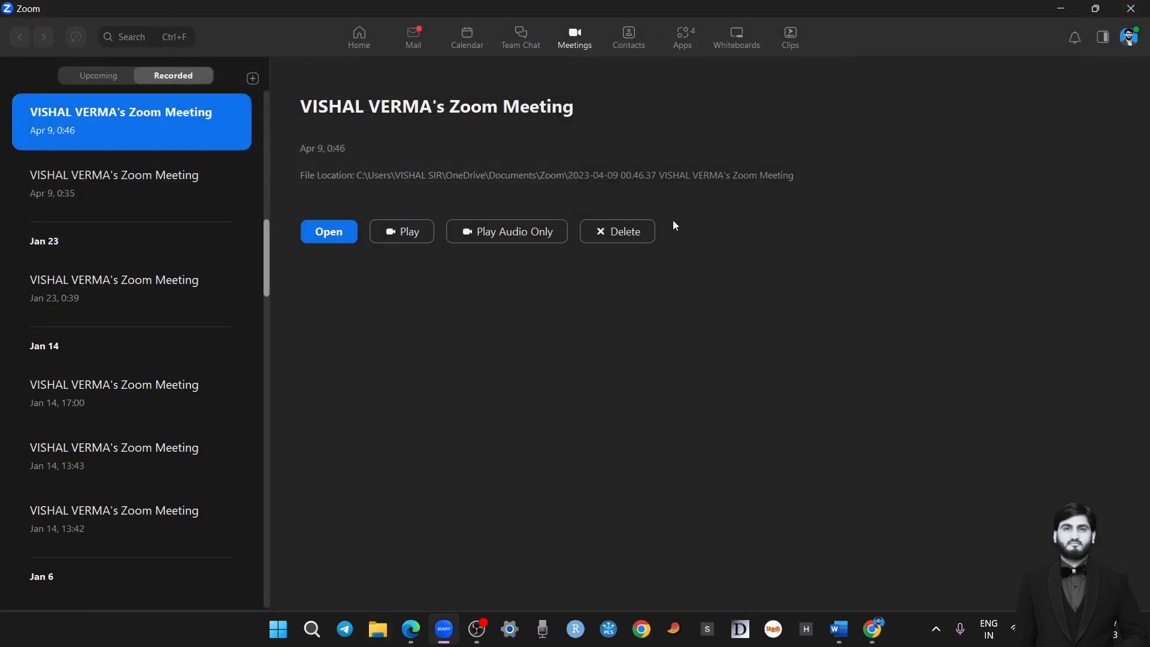
Return to the home page and examine the Share Screen prompt for a sharing key or meeting ID, leaving it without sharing
left_click(102, 76)
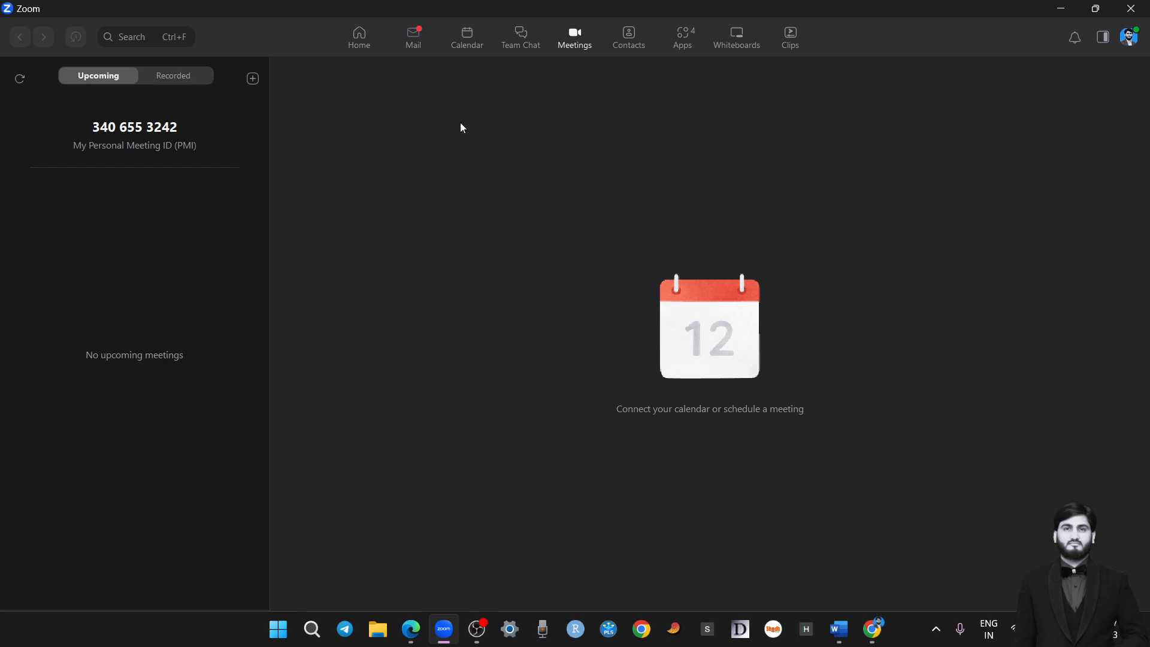
left_click(362, 39)
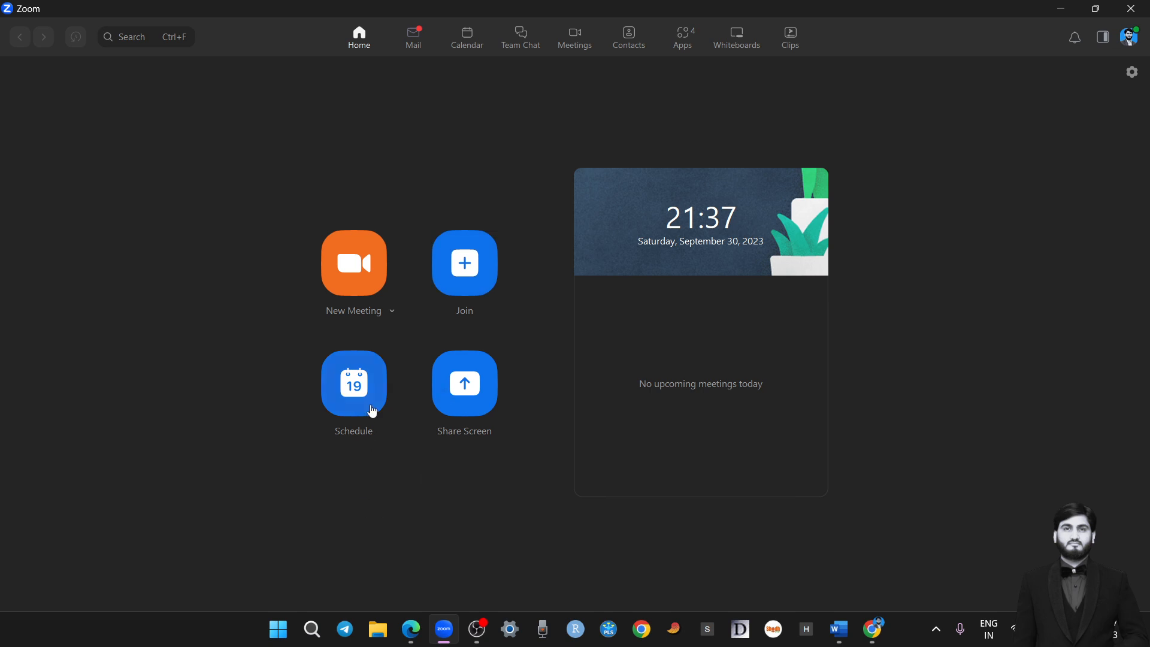
left_click(468, 403)
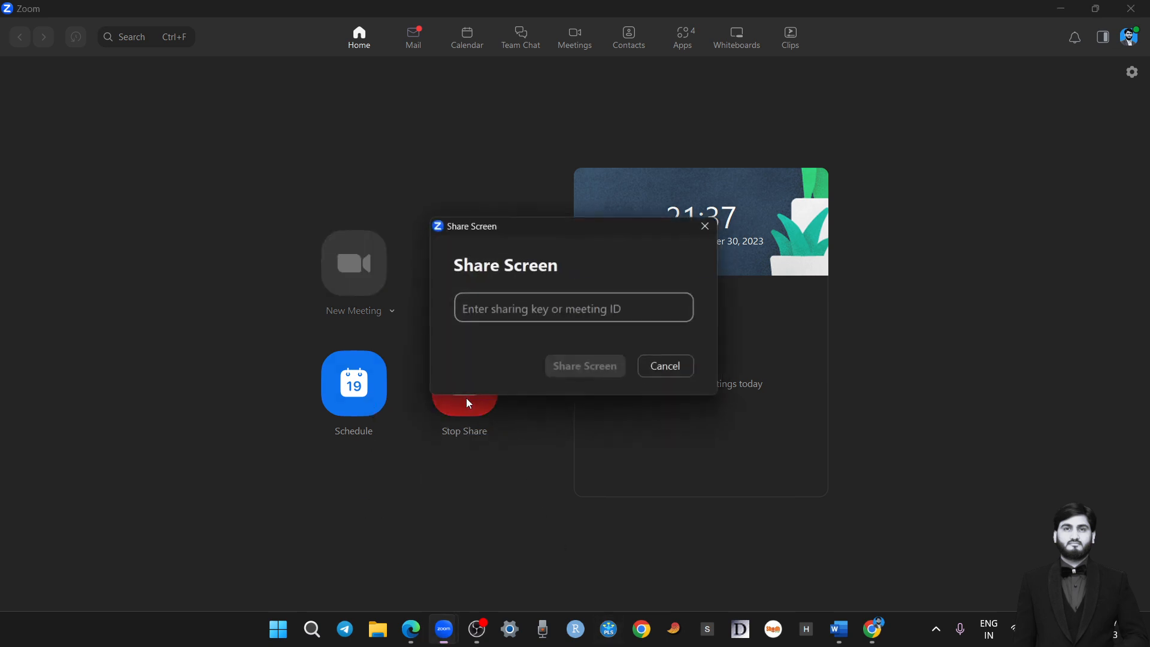
mouse_move(469, 313)
left_mouse_down()
mouse_move(579, 313)
mouse_move(576, 339)
left_mouse_up()
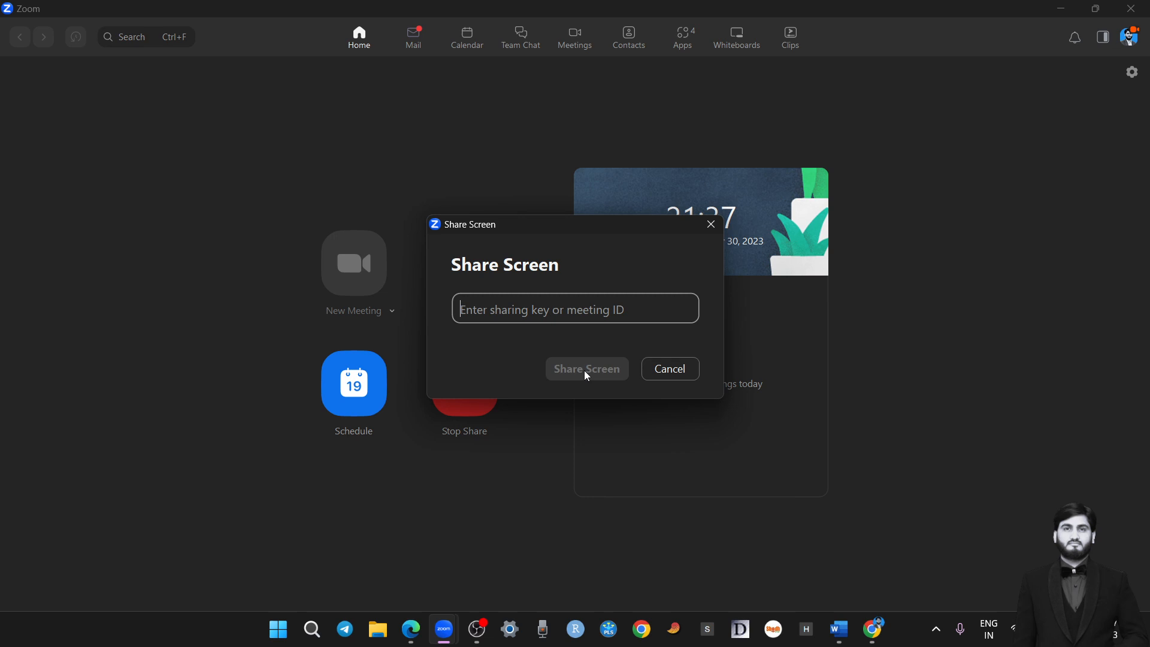
left_click(664, 376)
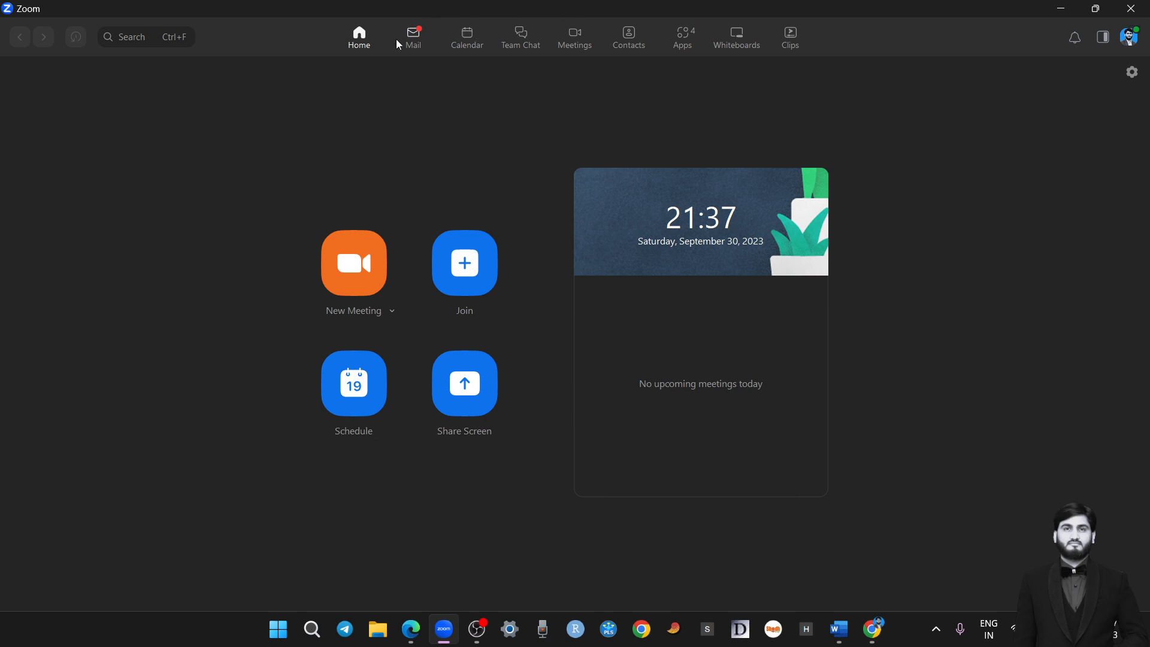
Look through the Mail inbox, Calendar week, Team Chat and Meetings sections in turn
left_click(415, 42)
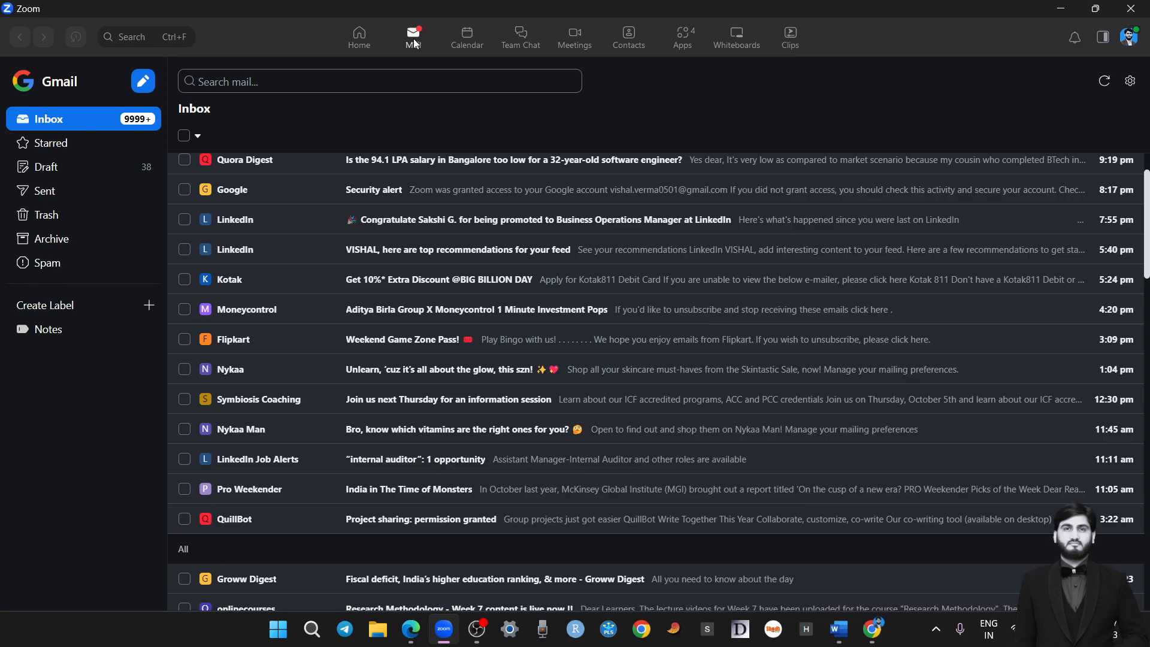
left_click(469, 38)
scroll(364, 282, "up", 3)
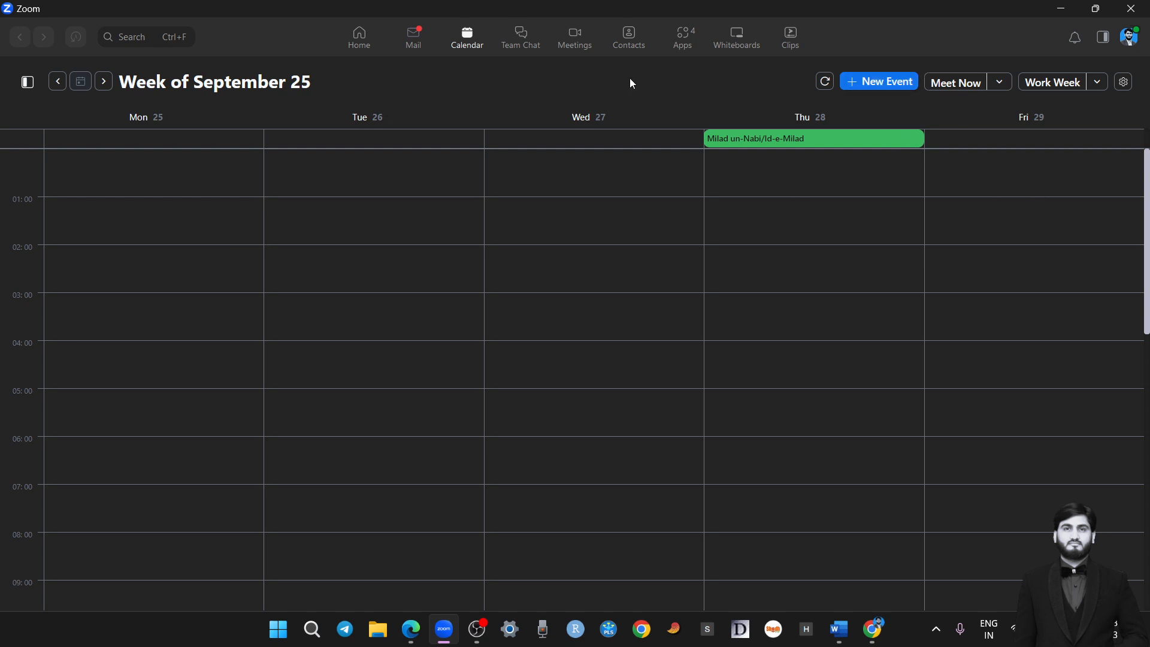
left_click(513, 41)
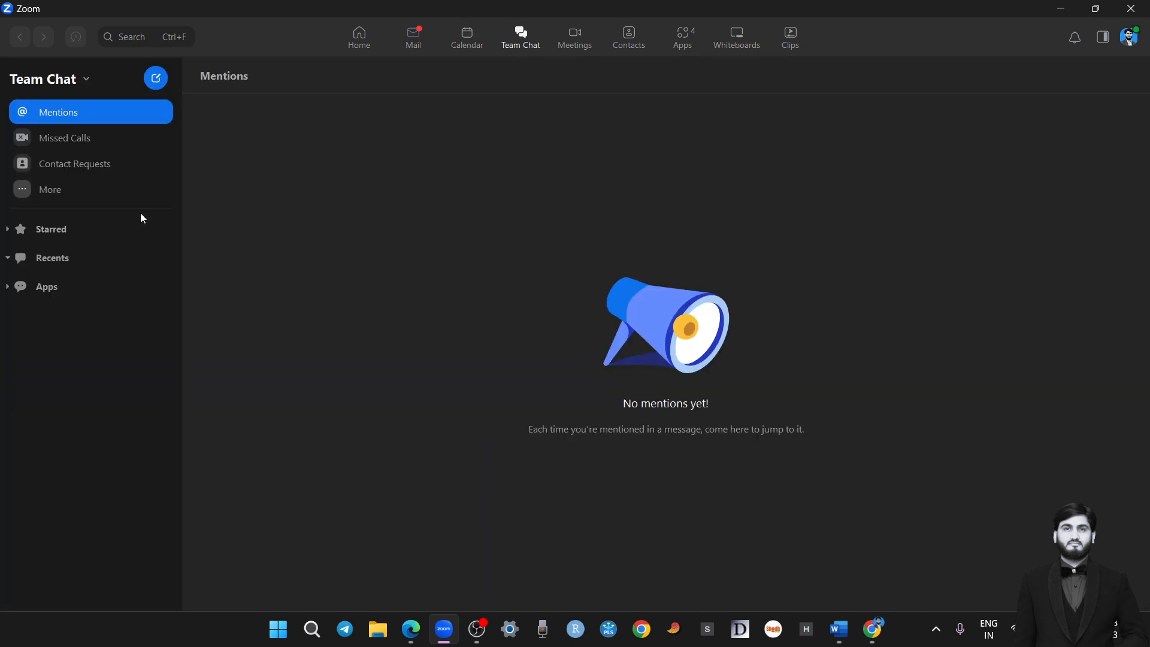
left_click(574, 48)
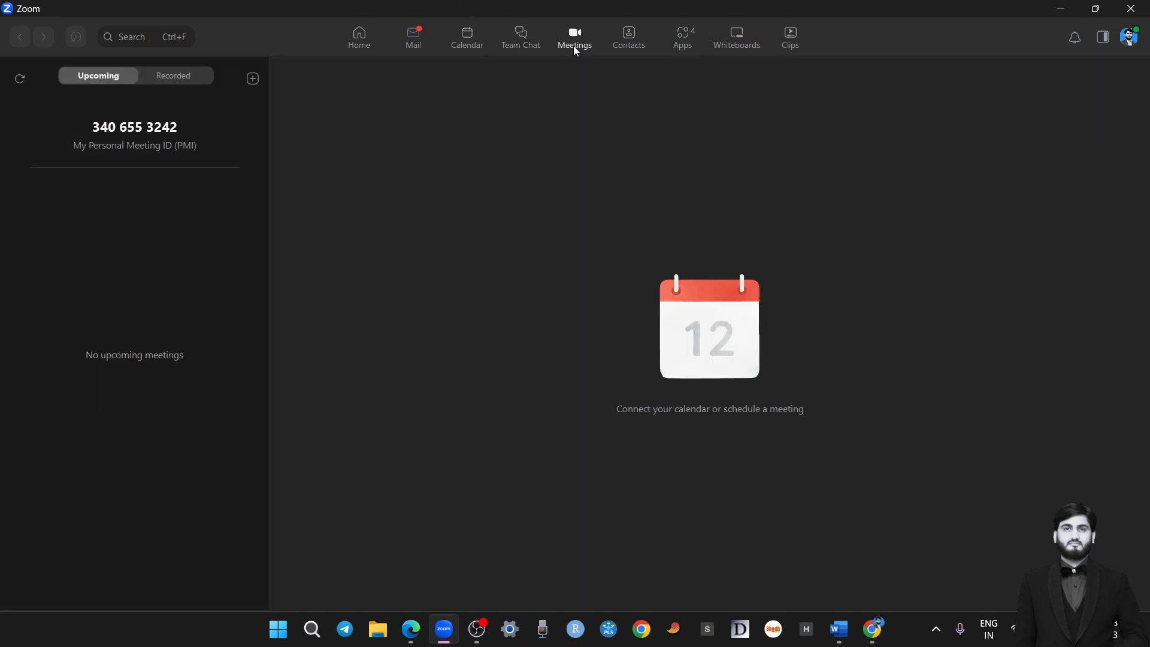
Look through the Contacts, Whiteboards, Clips and Apps sections and return to the home page
left_click(624, 39)
scroll(164, 441, "down", 10)
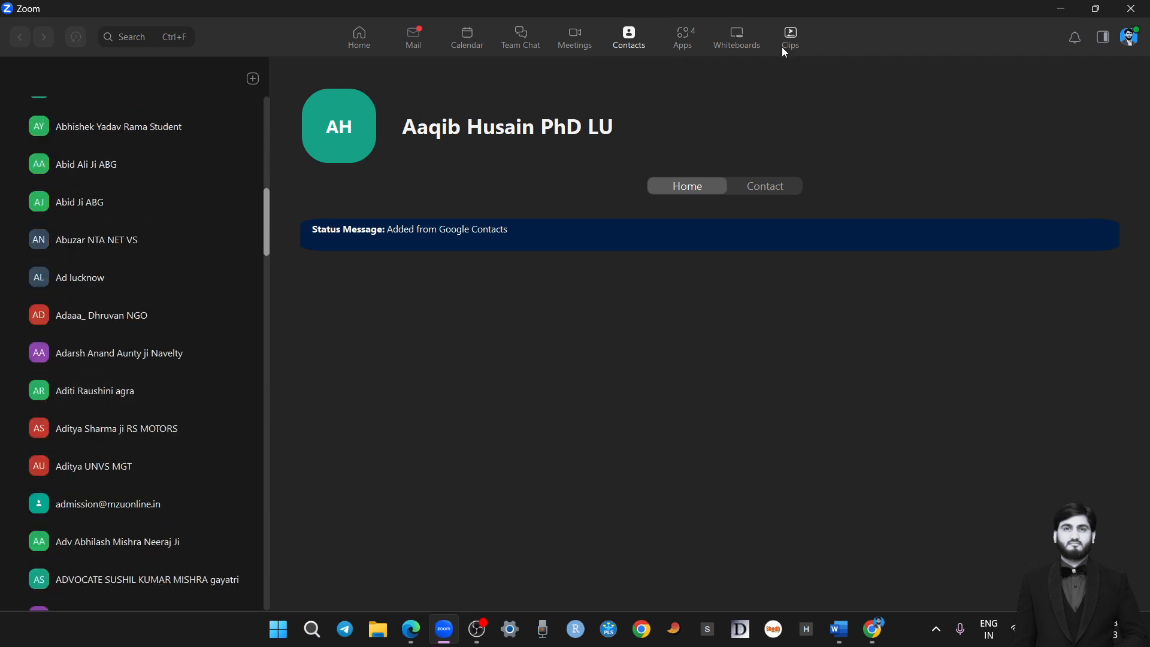
left_click(743, 41)
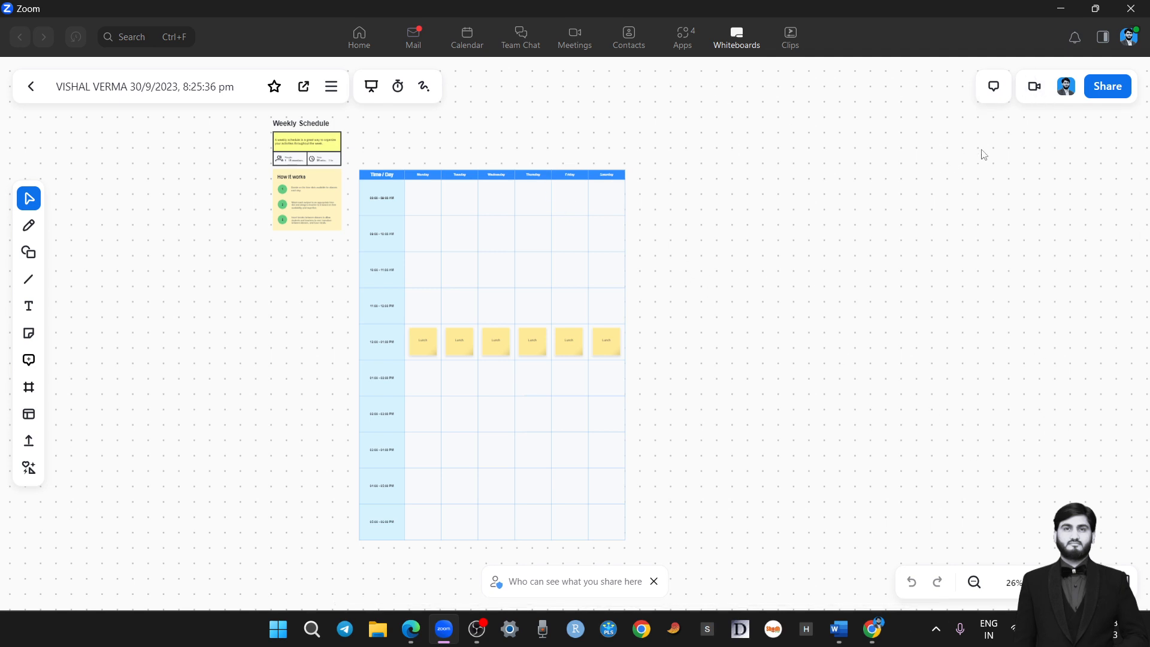
left_click(790, 36)
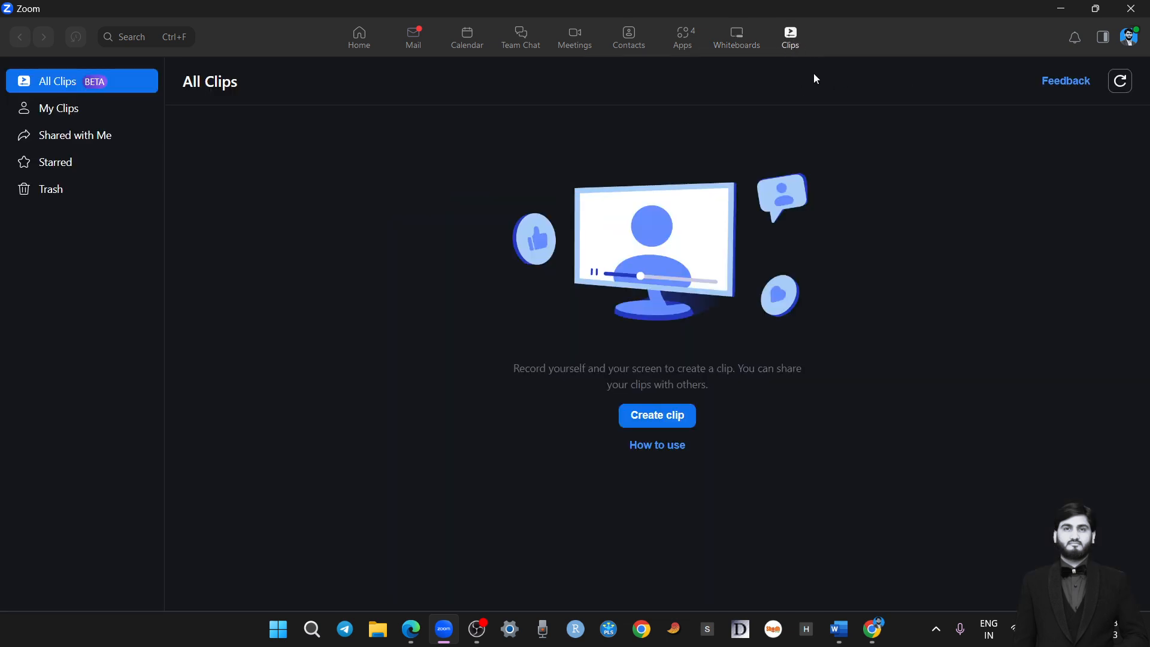
left_click(684, 37)
left_click(358, 47)
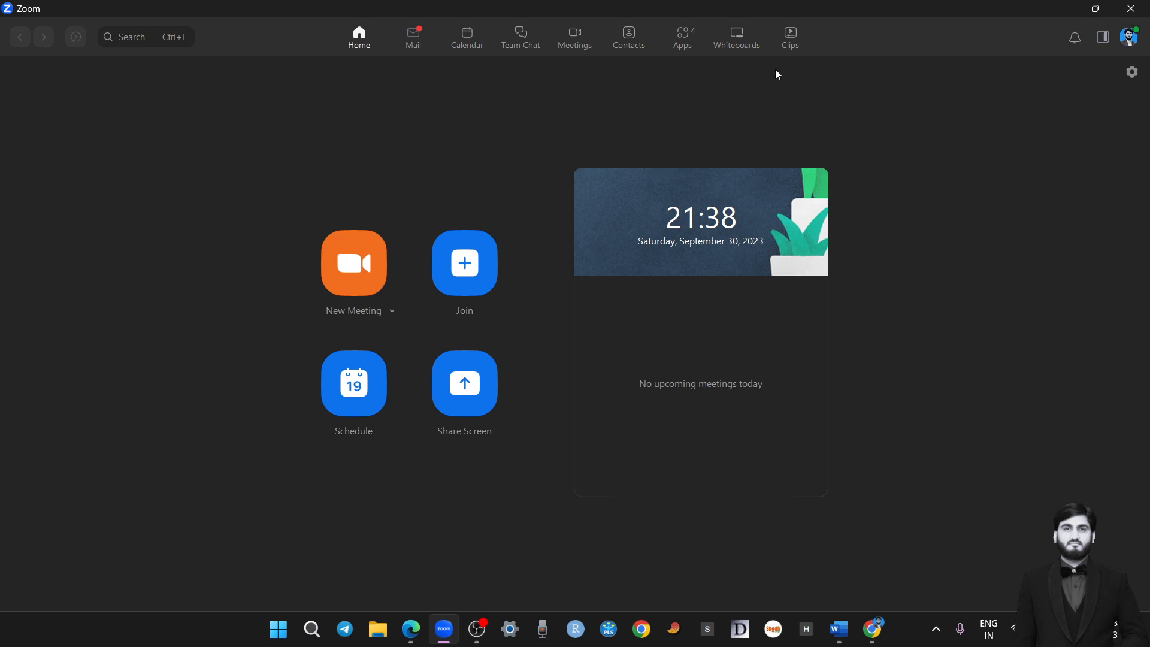
Open the Virtual Backgrounds app and browse the OFFICE background images
left_click(694, 42)
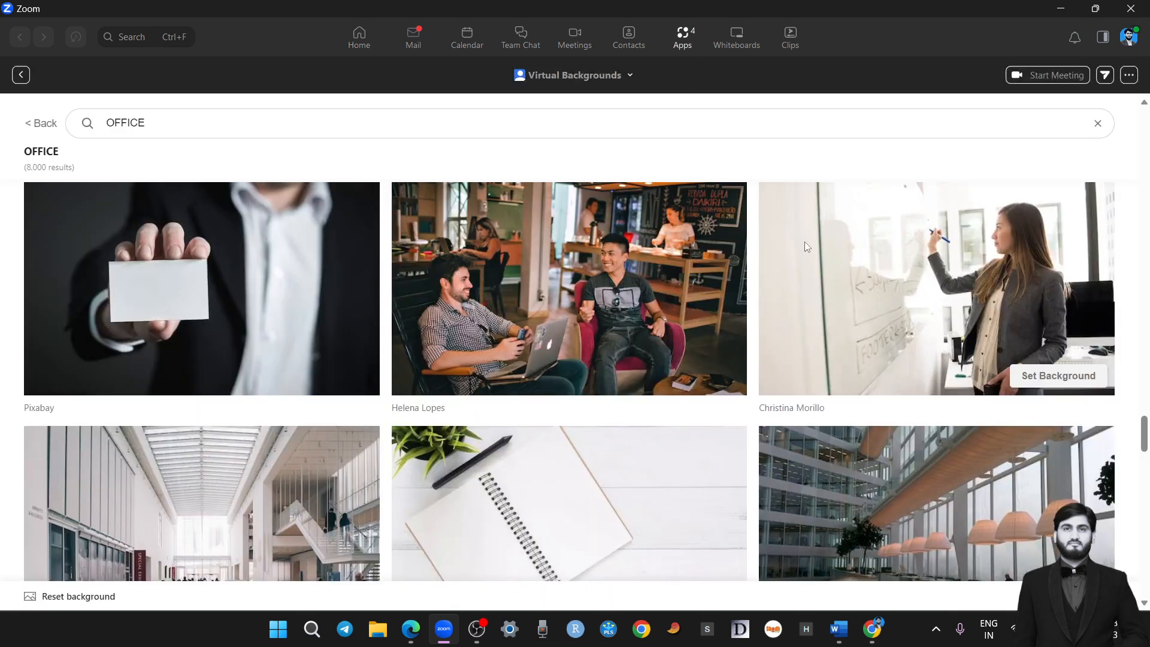
scroll(852, 340, "down", 2)
scroll(852, 340, "down", 2)
scroll(526, 321, "up", 2)
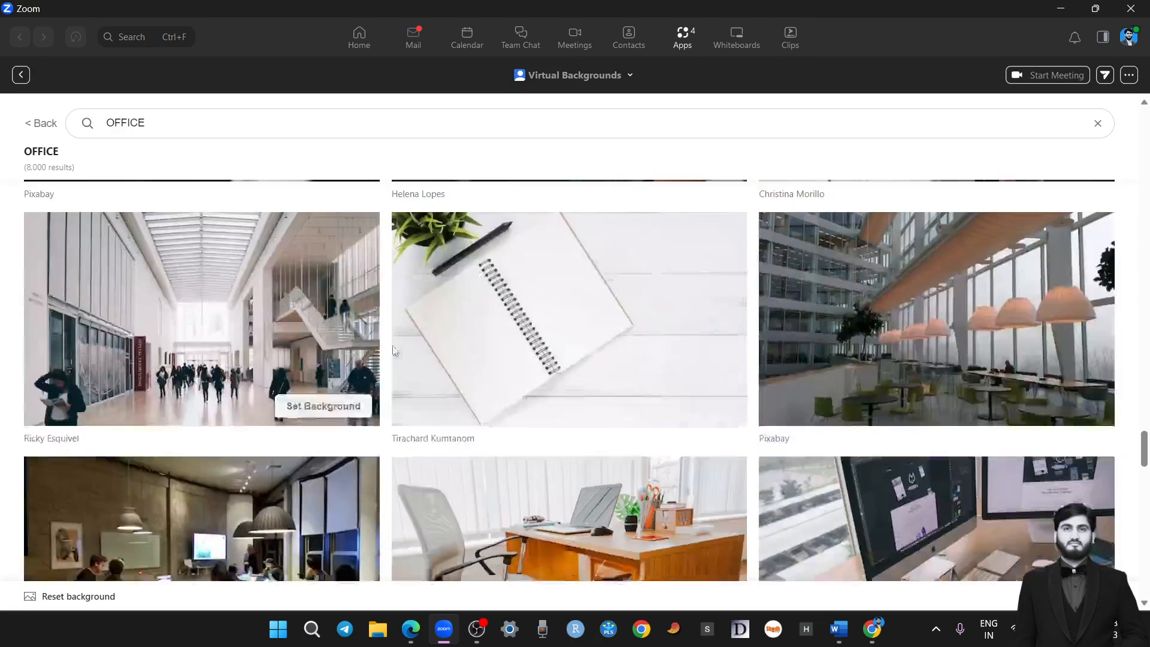
scroll(573, 379, "down", 5)
scroll(572, 378, "down", 5)
scroll(508, 393, "up", 3)
scroll(476, 378, "down", 5)
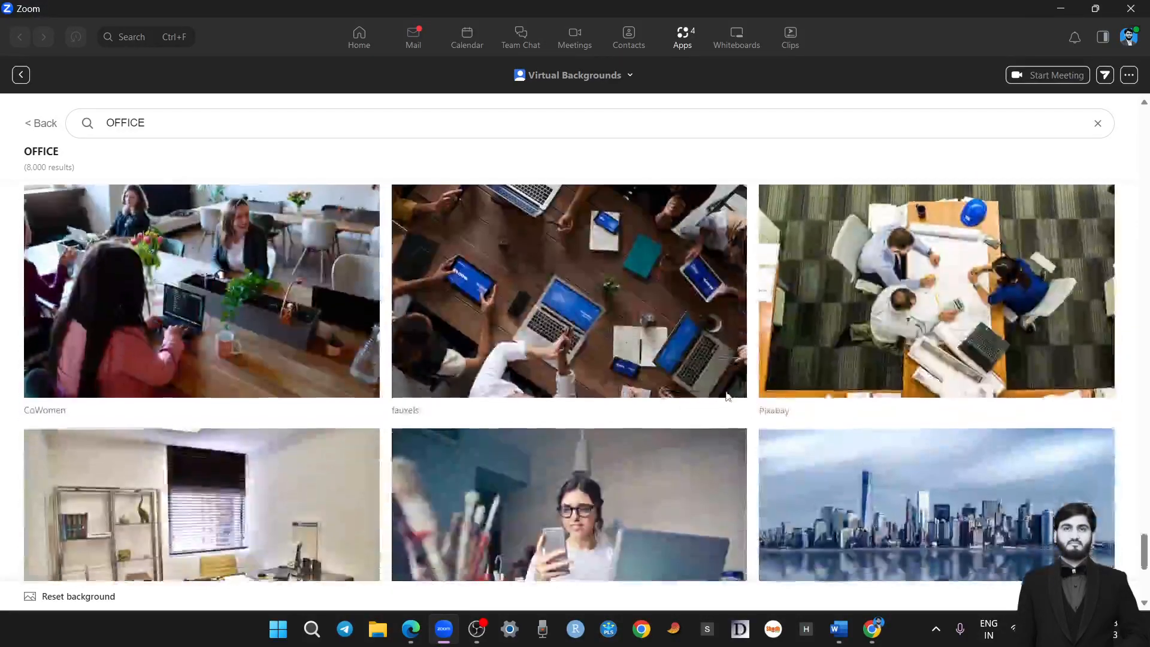
Browse further through the OFFICE images and set the empty conference room with green wall panels as the virtual background
scroll(720, 390, "up", 2)
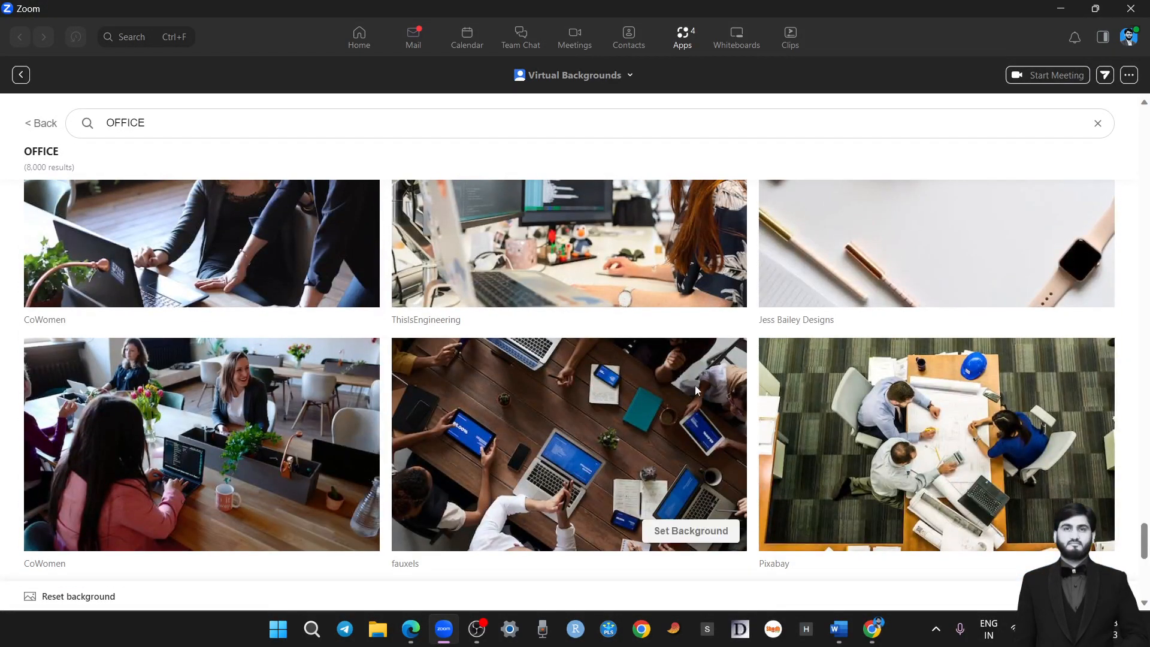
scroll(847, 376, "down", 3)
scroll(829, 400, "down", 6)
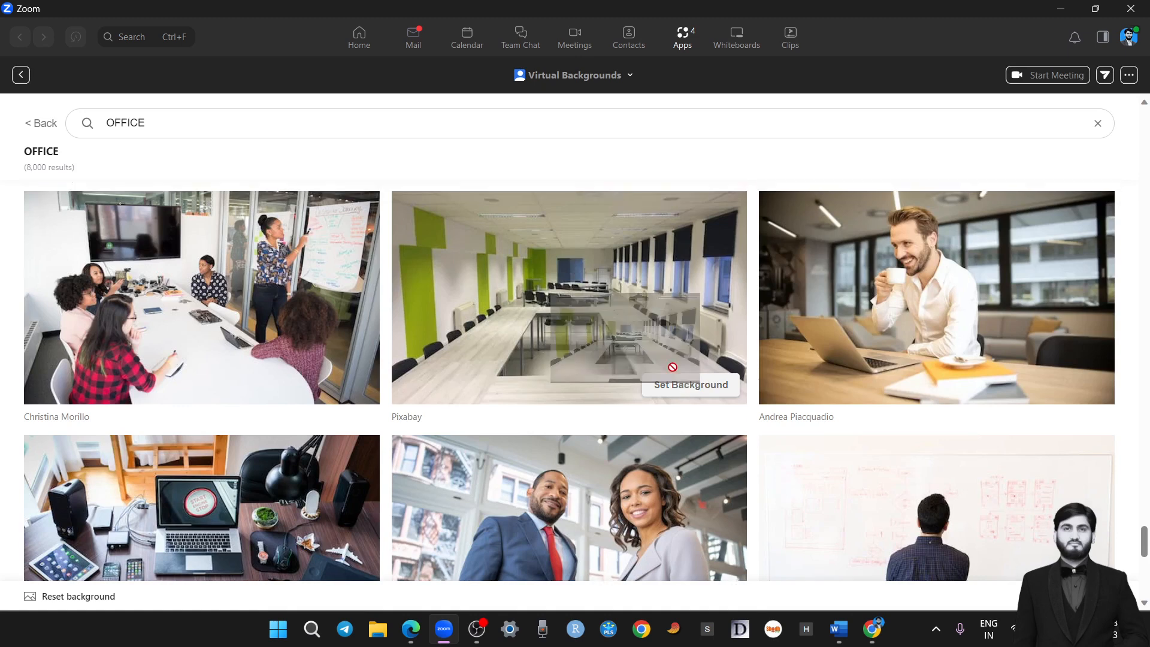
left_click(687, 386)
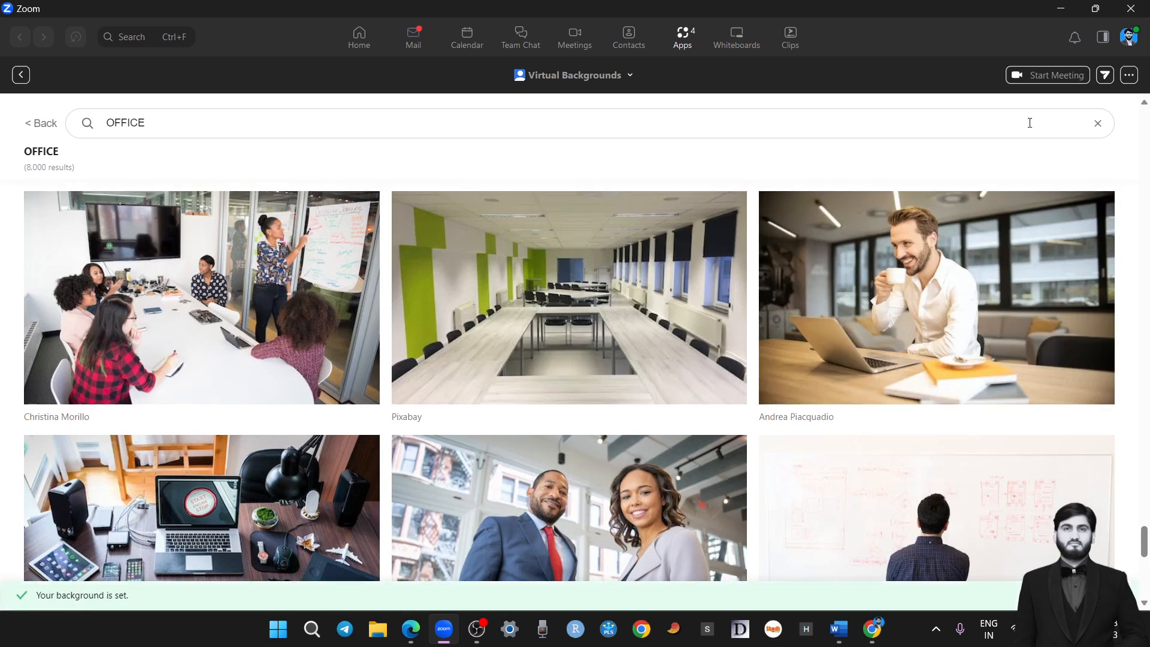
Start a new meeting from the home page to check the virtual background in a maximized window, and end the meeting
left_click(361, 40)
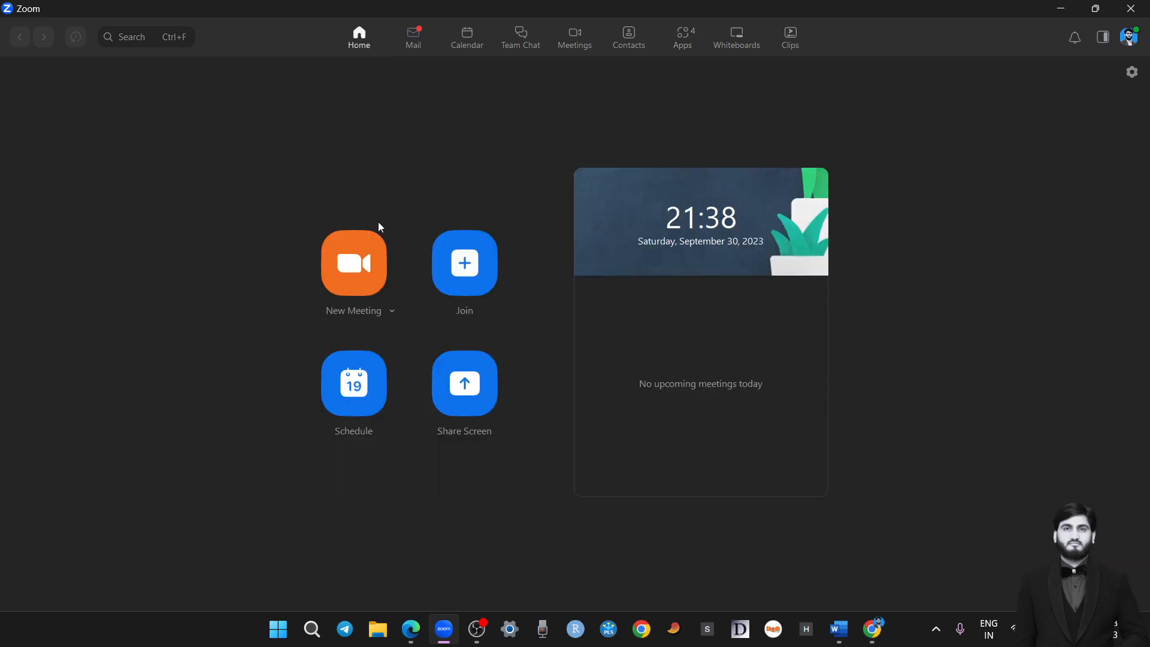
left_click(349, 283)
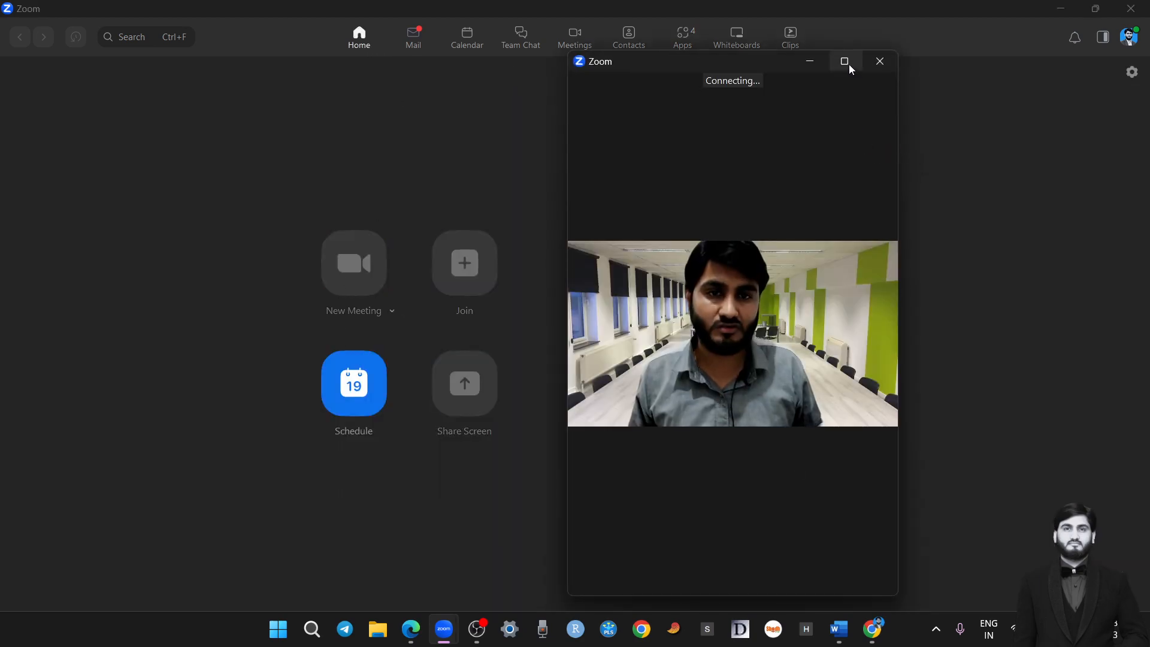
left_click(845, 62)
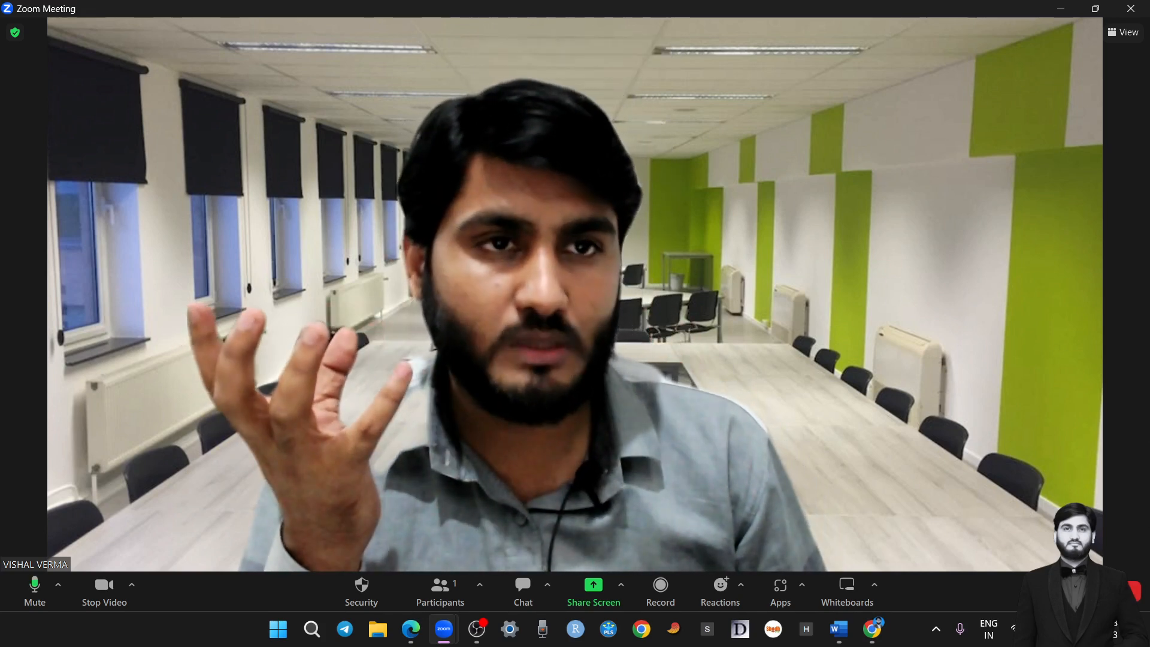
left_click(1124, 591)
left_click(1071, 517)
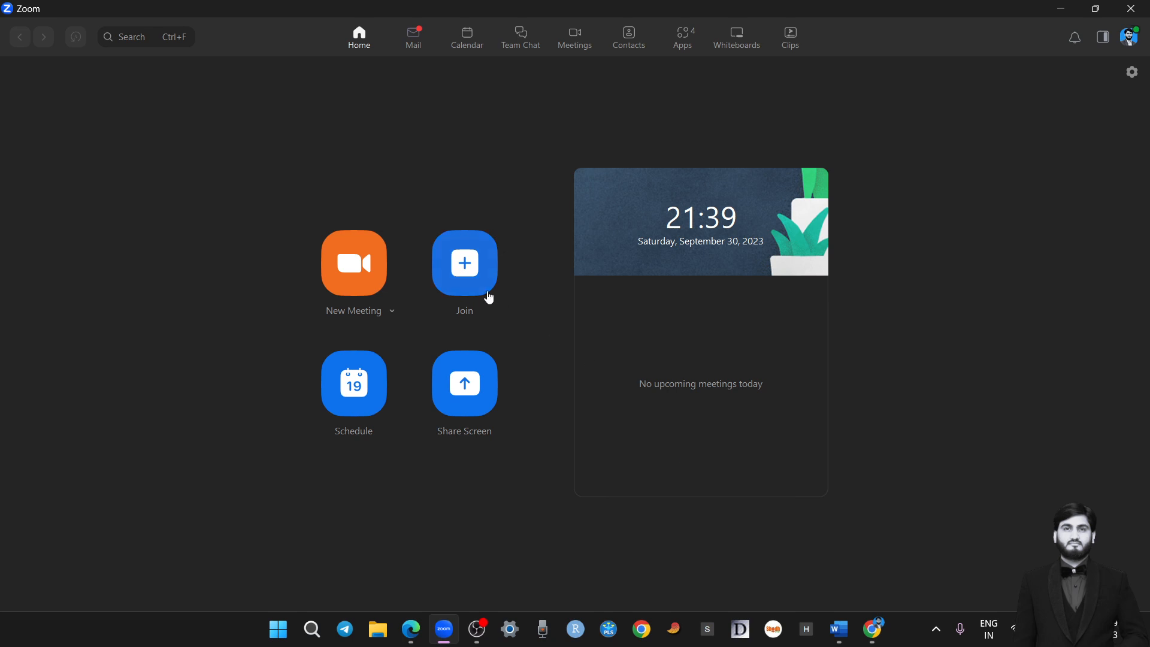
Examine the Join Meeting dialog's meeting ID history, name field and join options, leaving it without joining
left_click(470, 279)
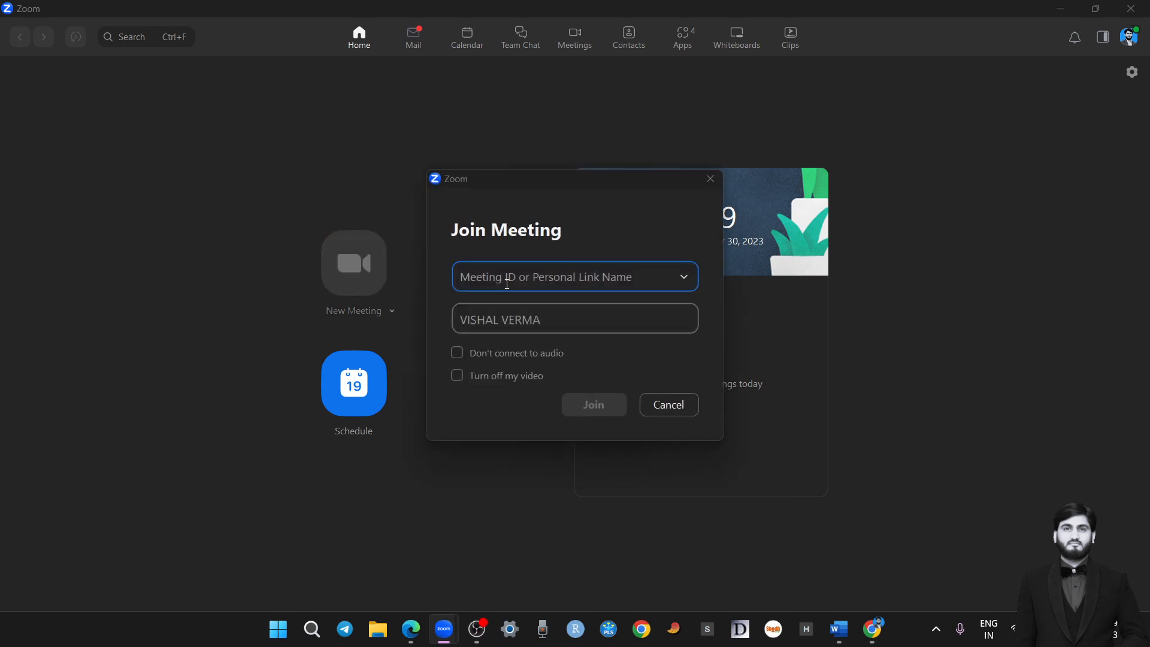
left_click(684, 278)
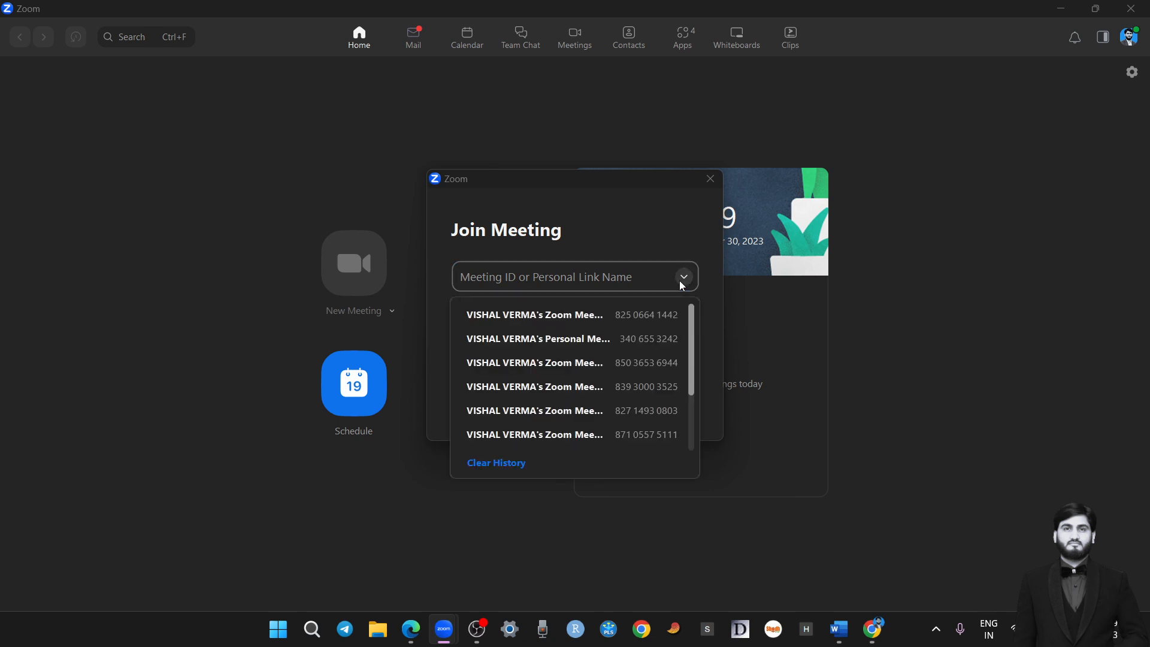
left_click(614, 235)
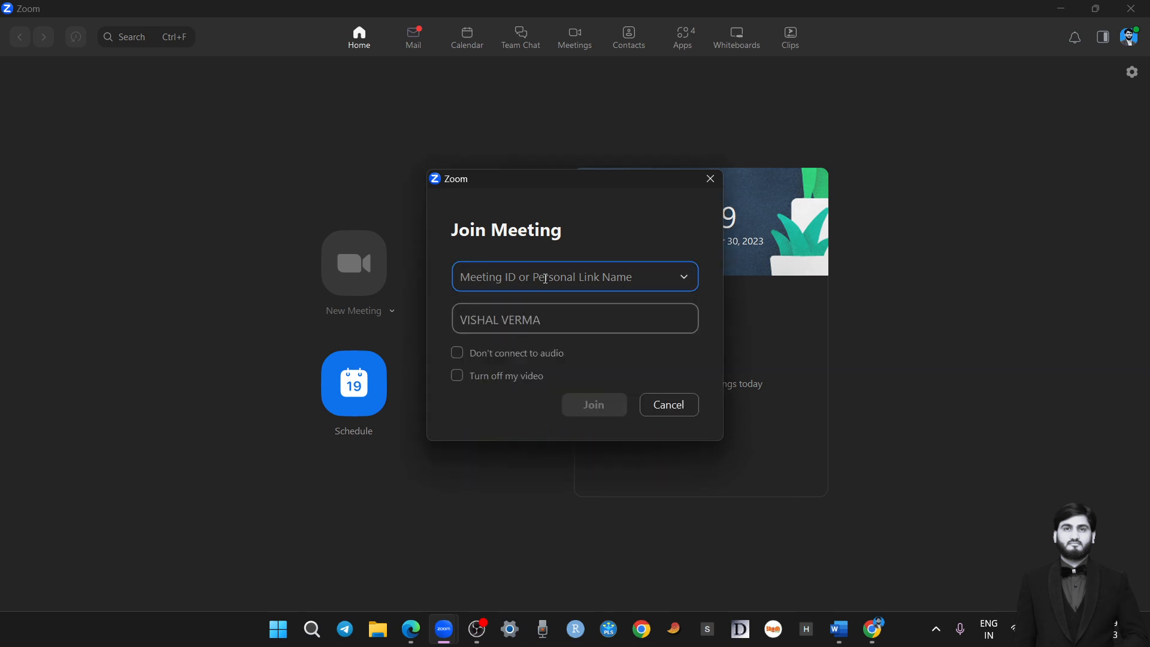
left_click(544, 319)
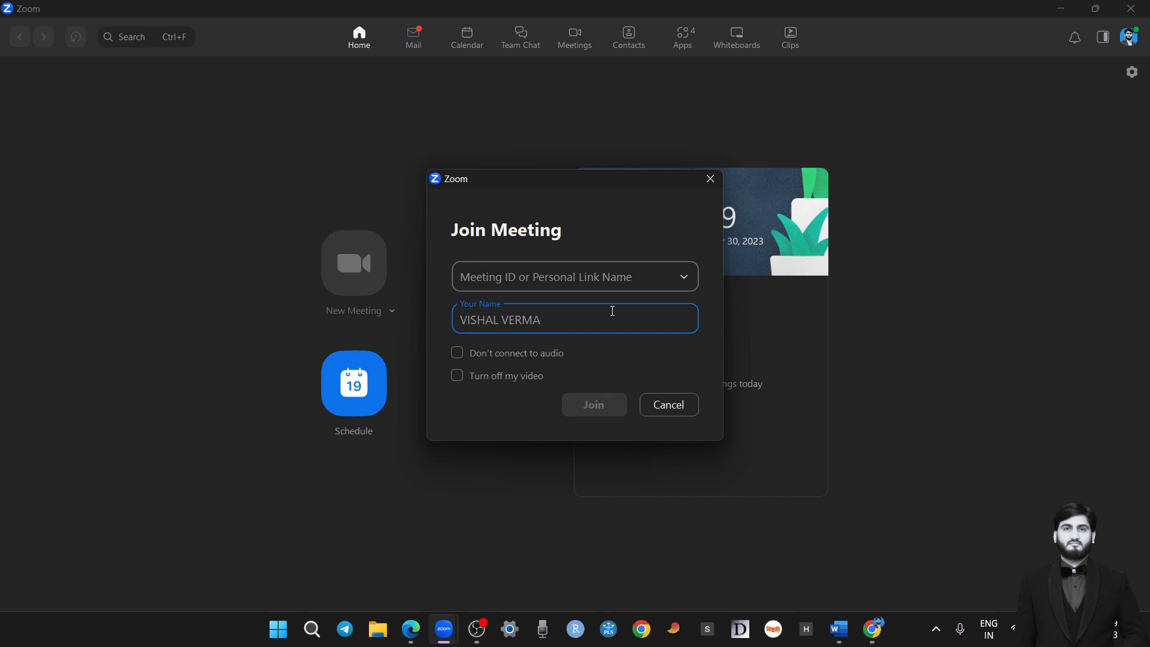
left_click(608, 406)
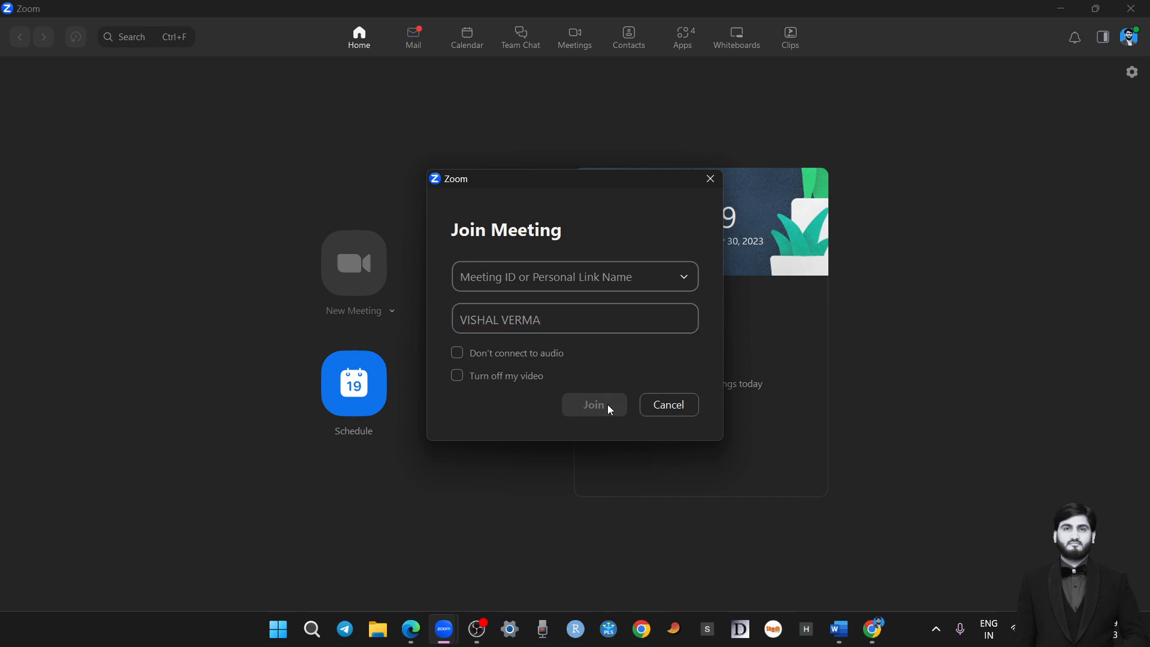
left_click(671, 405)
left_click(467, 270)
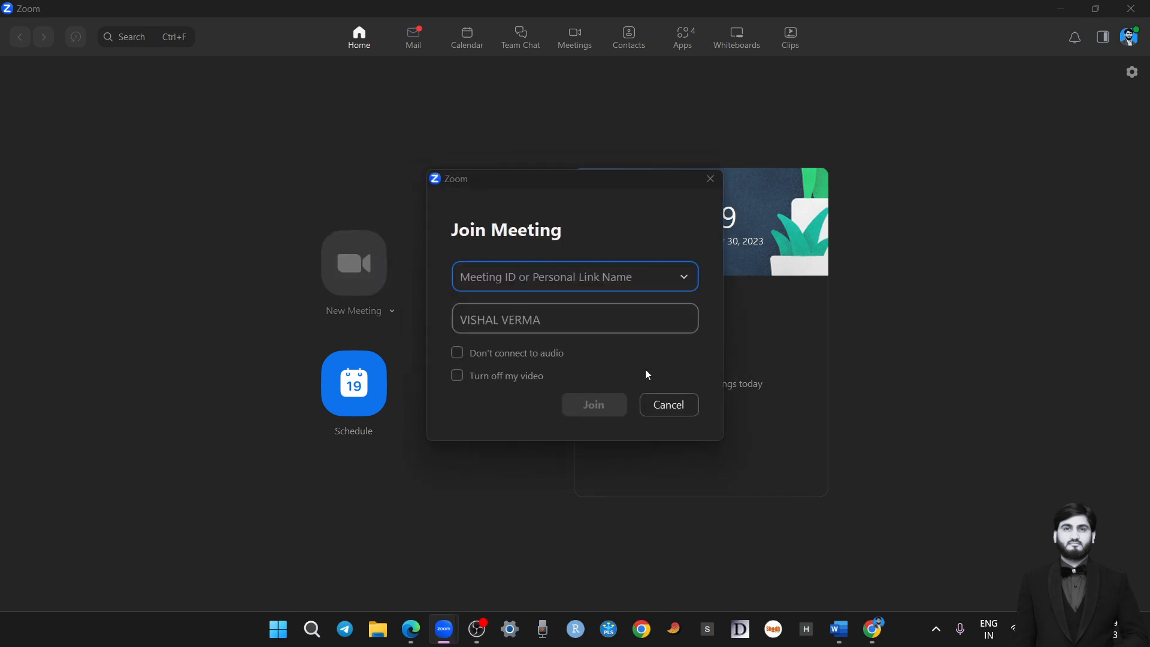
left_click(668, 405)
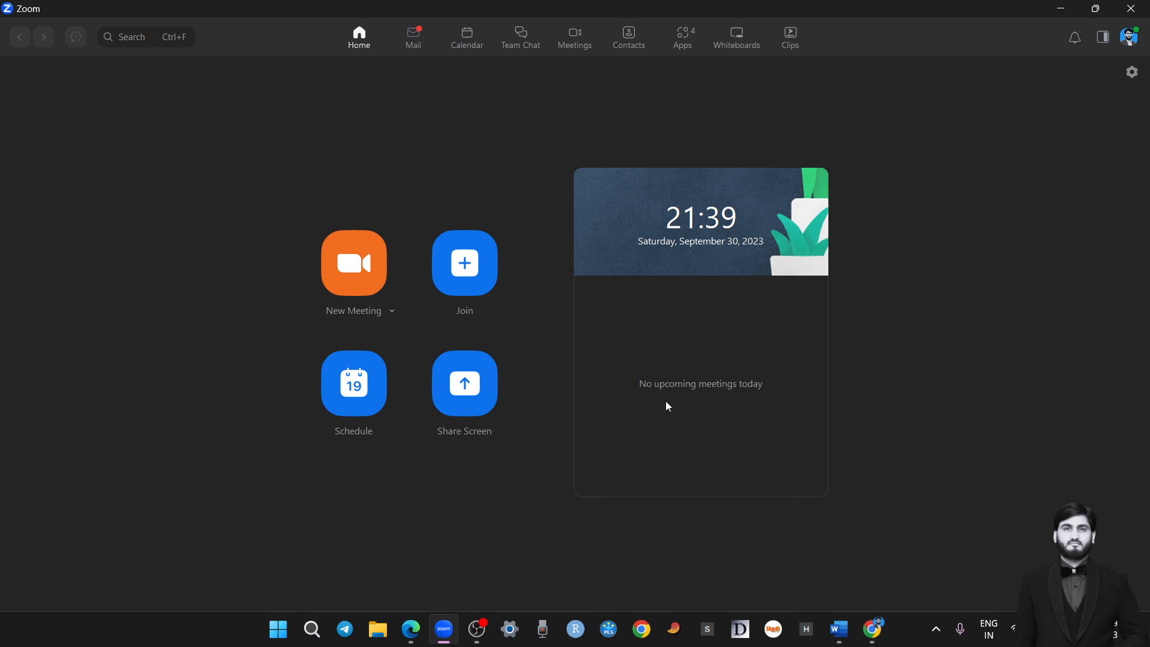
Start another new meeting in a maximized window and copy its invite link
left_click(393, 297)
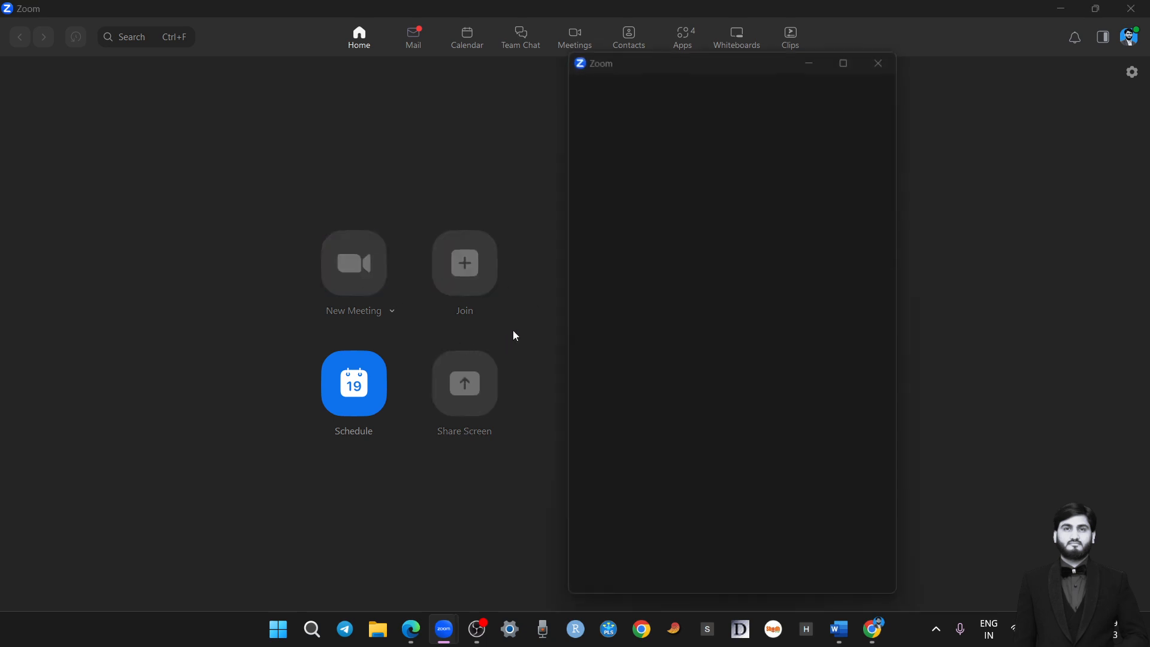
left_click(846, 62)
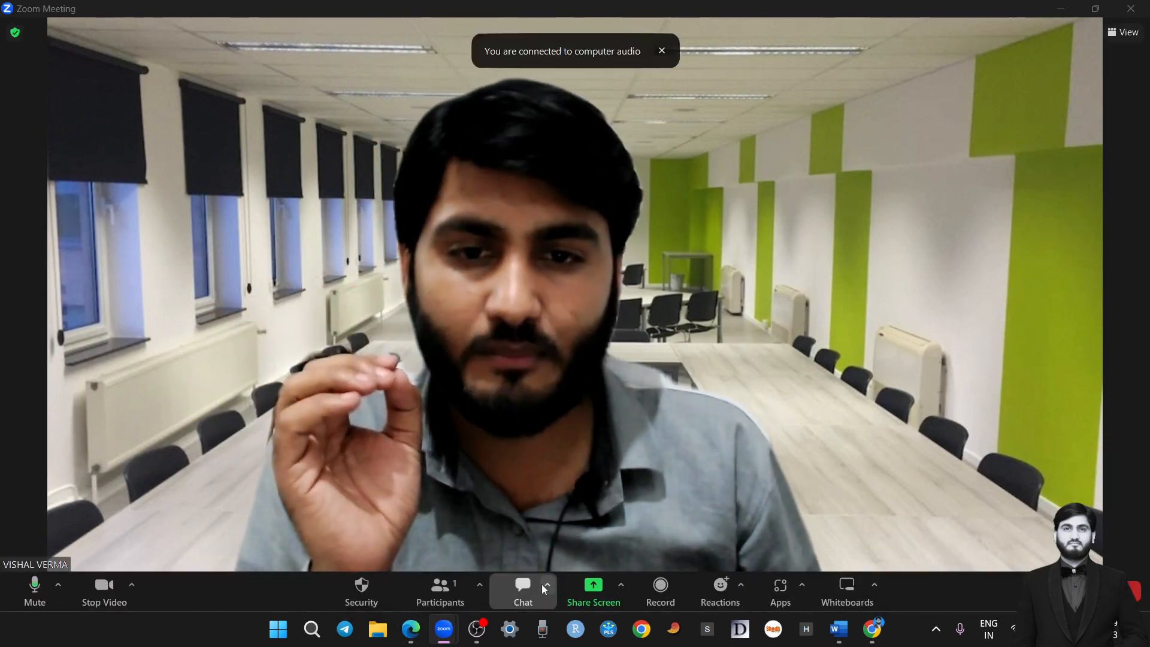
left_click(480, 586)
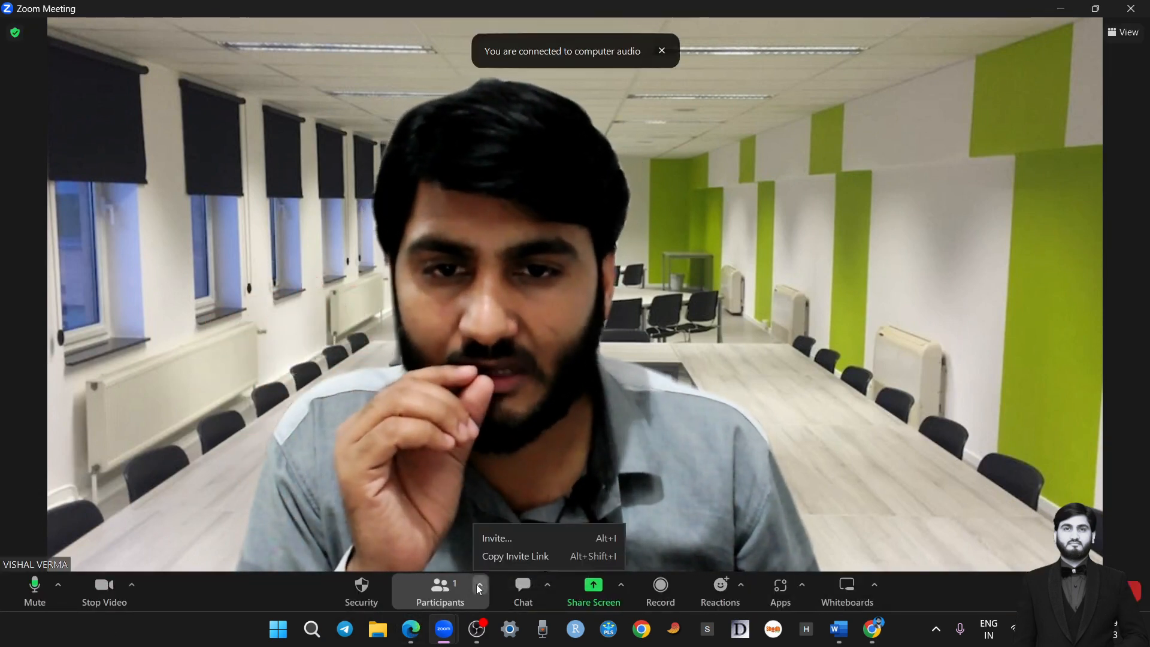
left_click(501, 558)
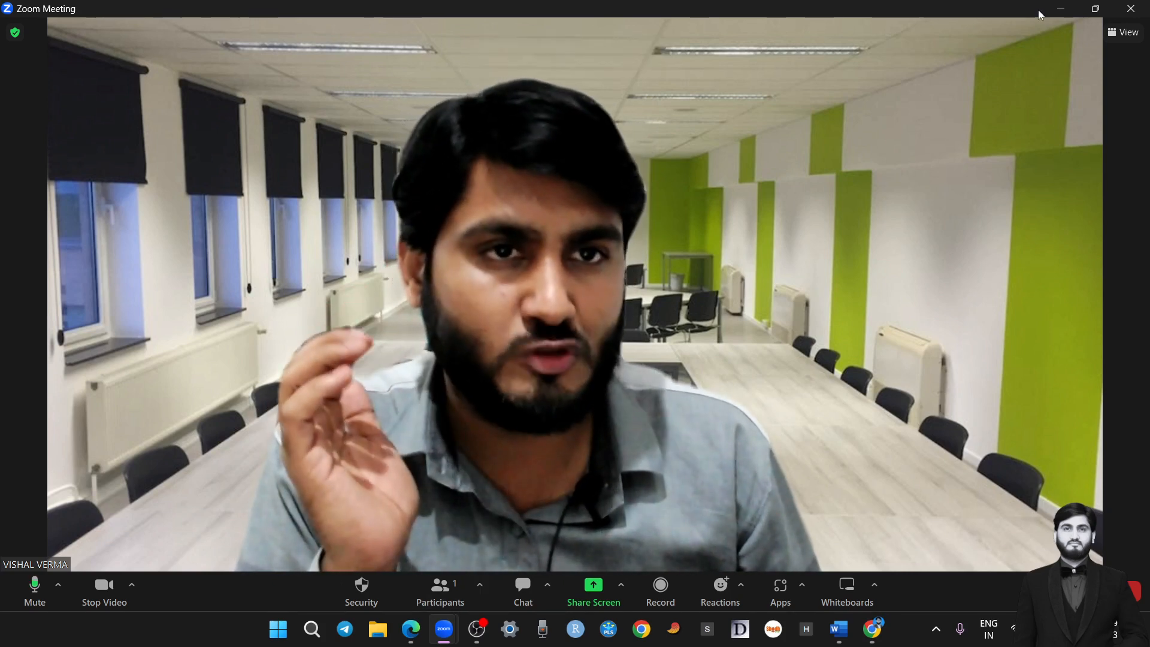
Minimize the running meeting to see the home page, return to the meeting and end it
left_click(1058, 8)
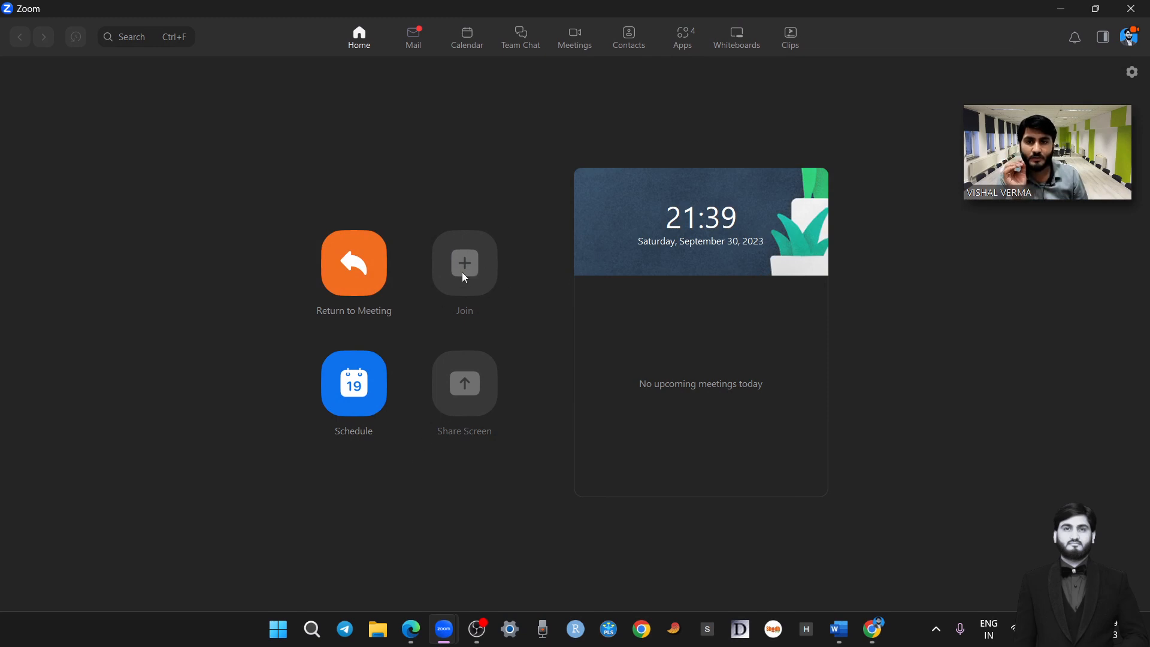
left_click(372, 266)
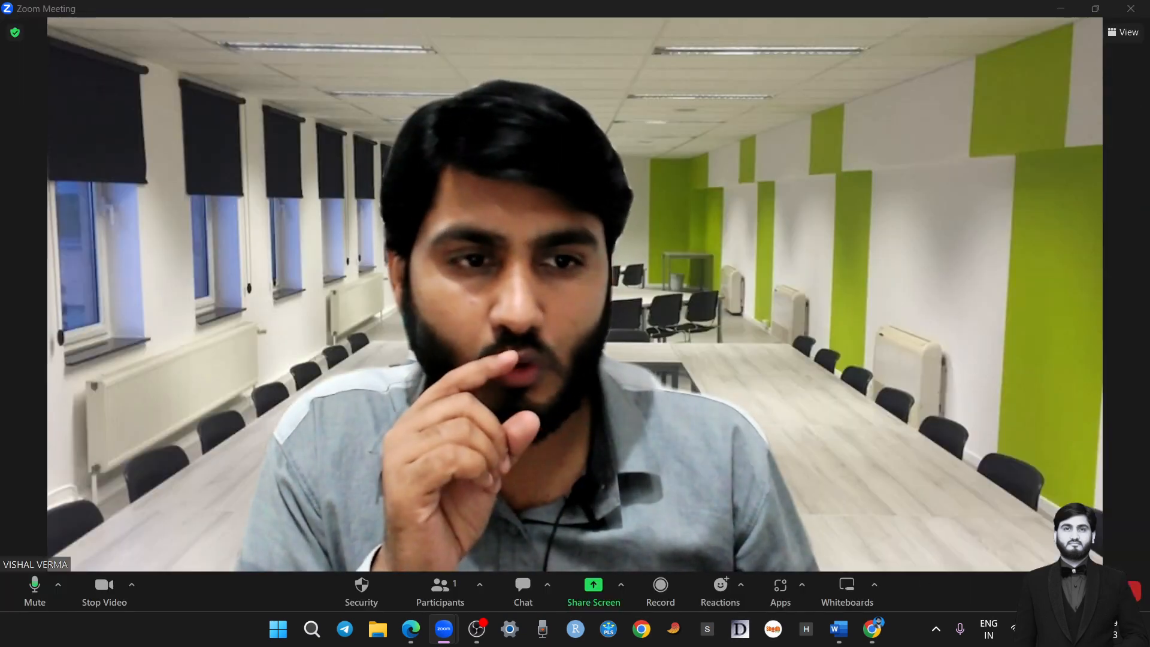
left_click(1132, 590)
left_click(1043, 549)
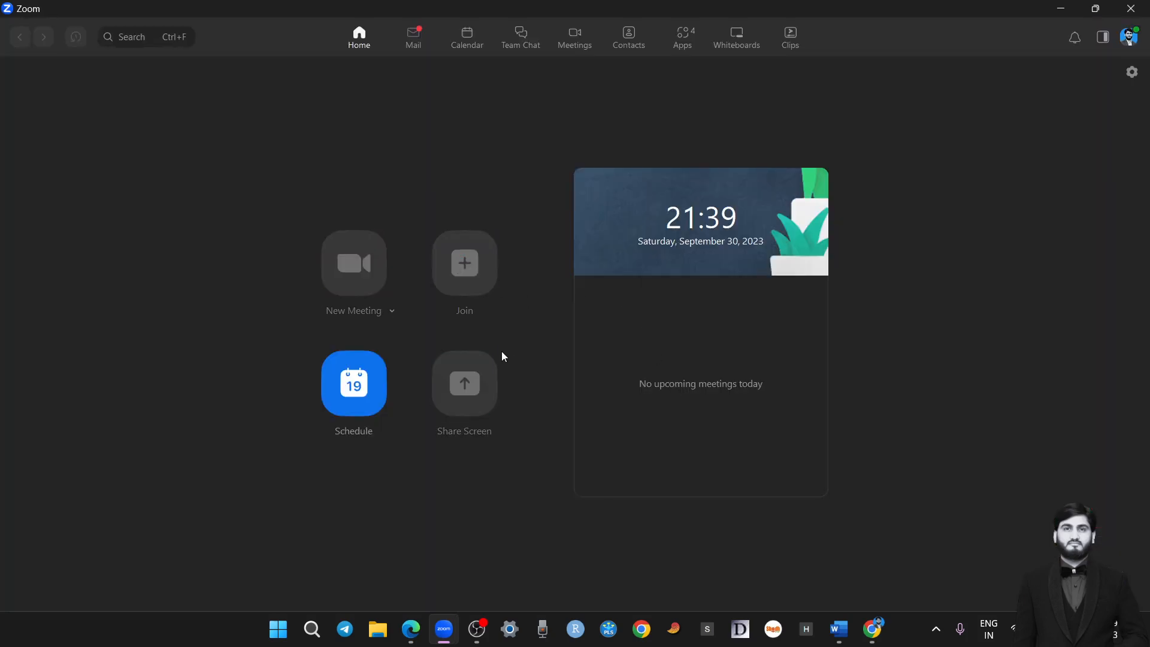
Try to join the ended meeting by pasting its copied invite link and using TEST as the display name
left_click(486, 308)
key("ctrl+v")
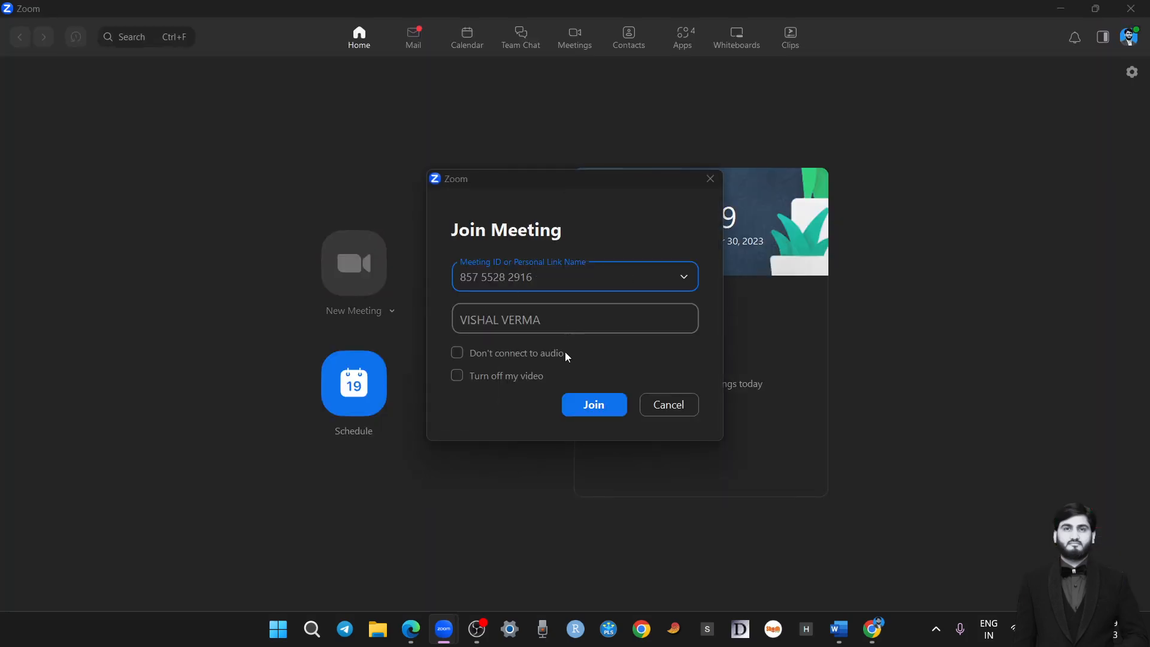
left_click_drag(544, 320, 429, 318)
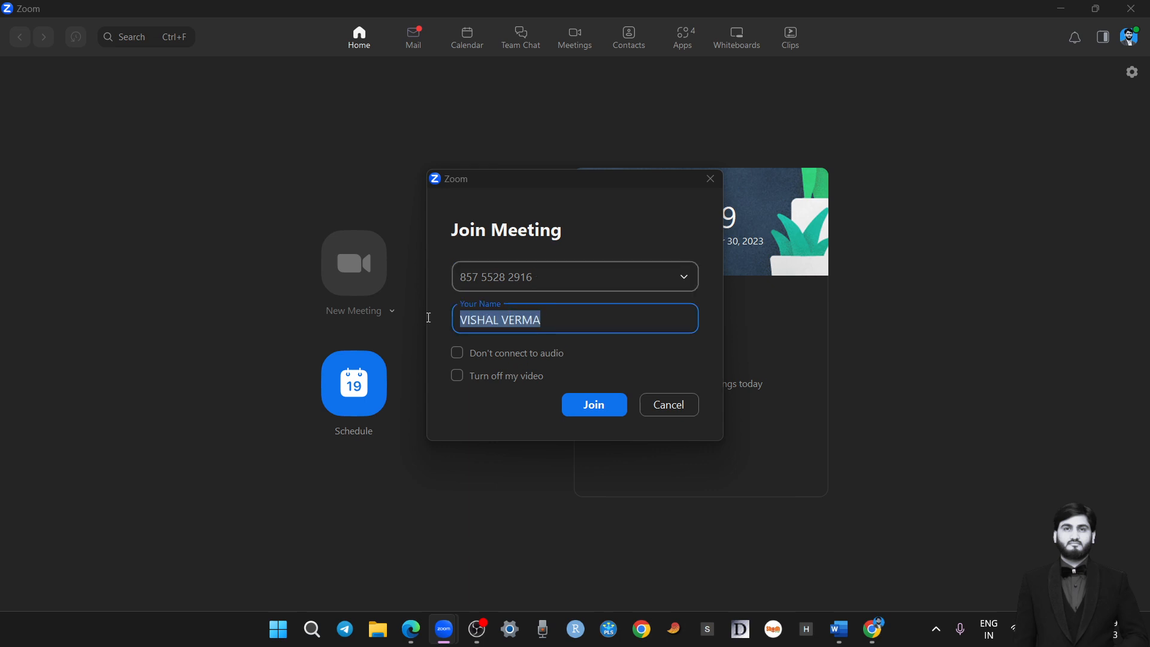
key("BackSpace")
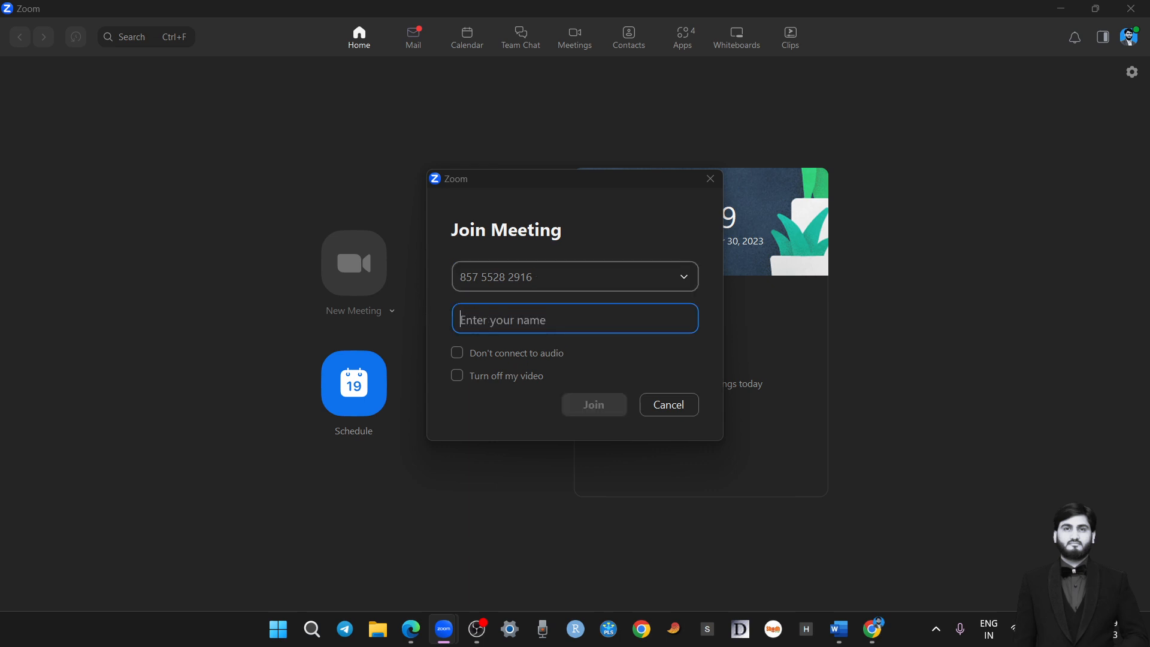
type("TEST")
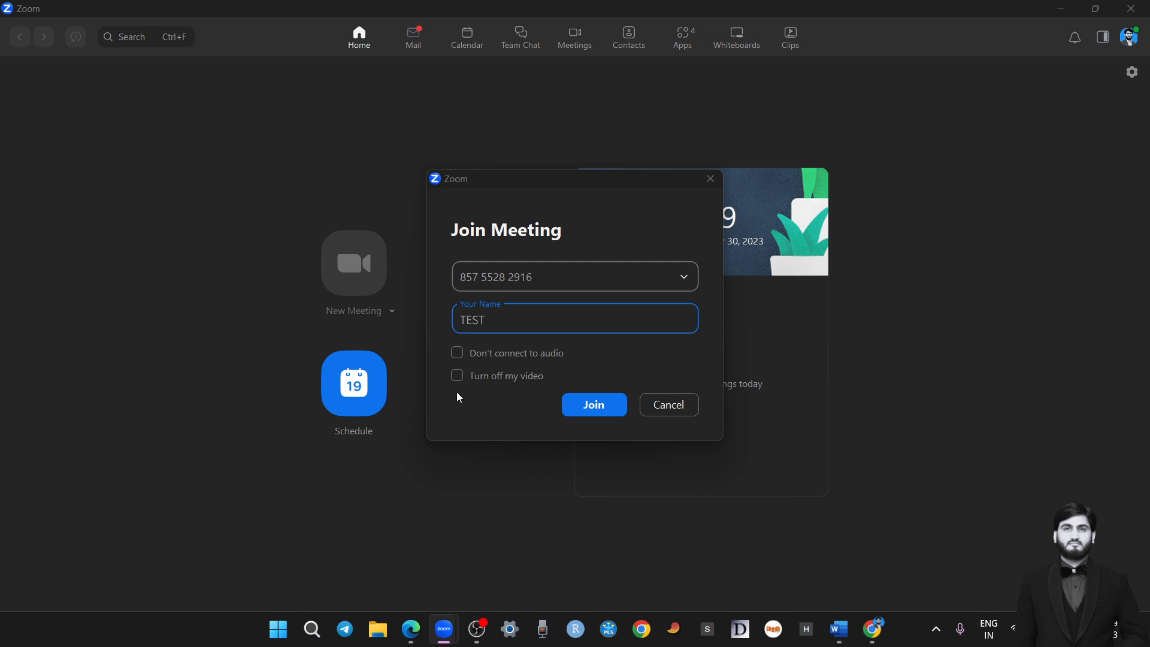
left_click(592, 400)
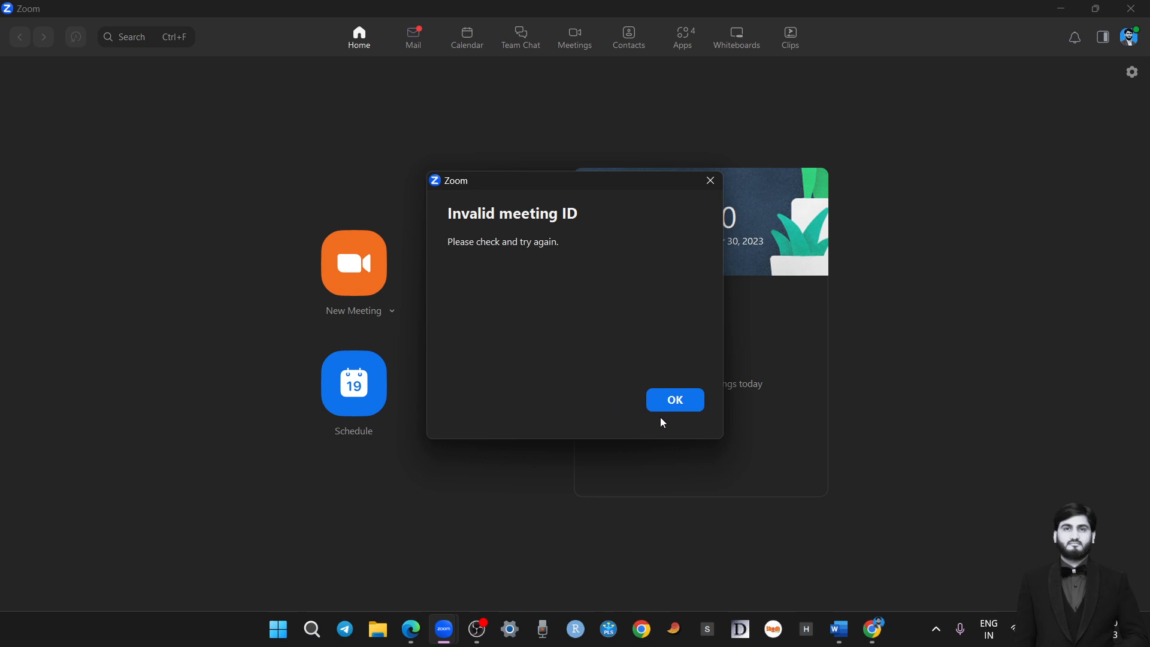
left_click(675, 400)
Copy the Personal Meeting ID from the New Meeting options and paste it as the meeting ID for joining
left_click(390, 312)
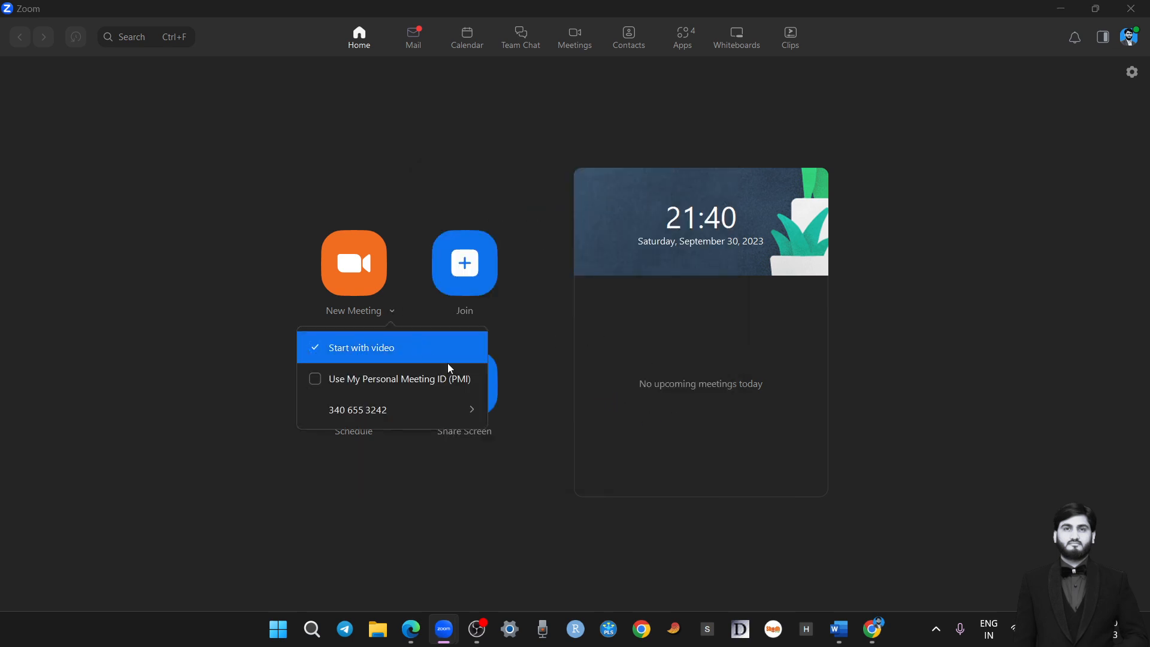
mouse_move(409, 410)
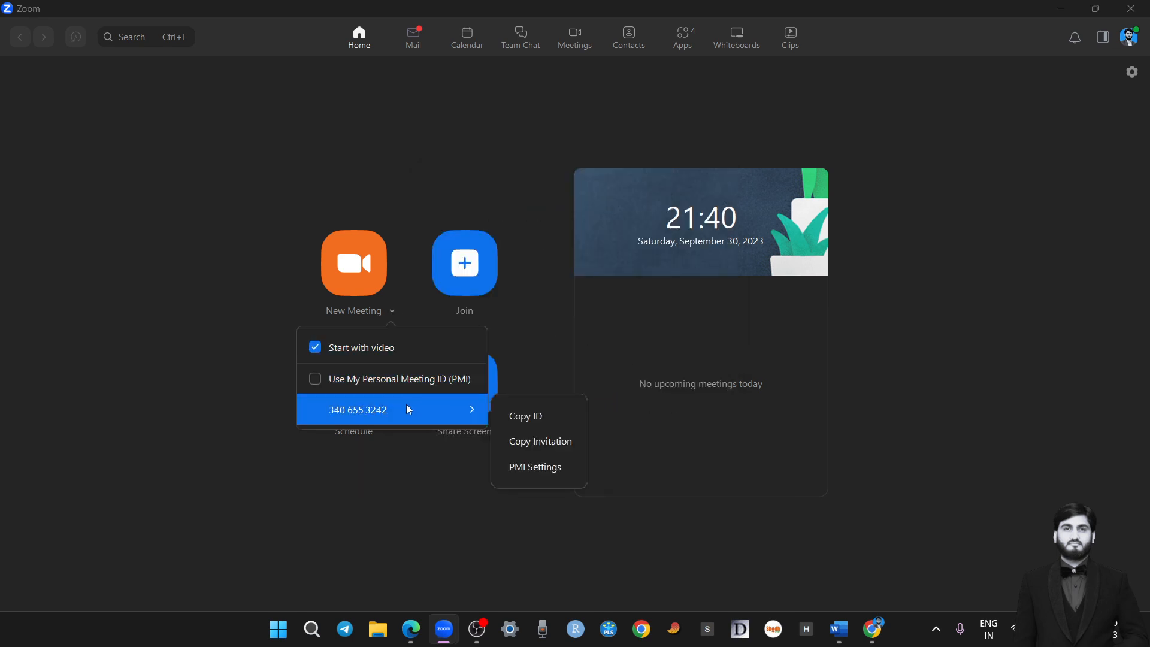
left_click(510, 419)
left_click(445, 307)
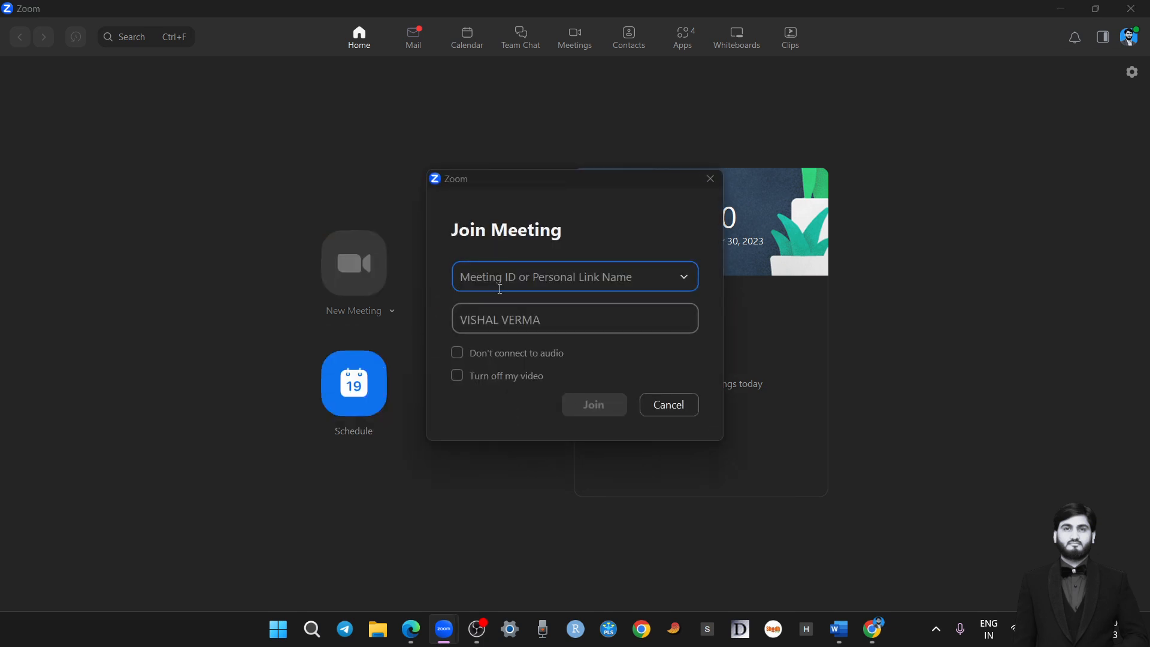
key("ctrl+v")
Replace the display name with another participant's first name and join the personal meeting
key("Tab")
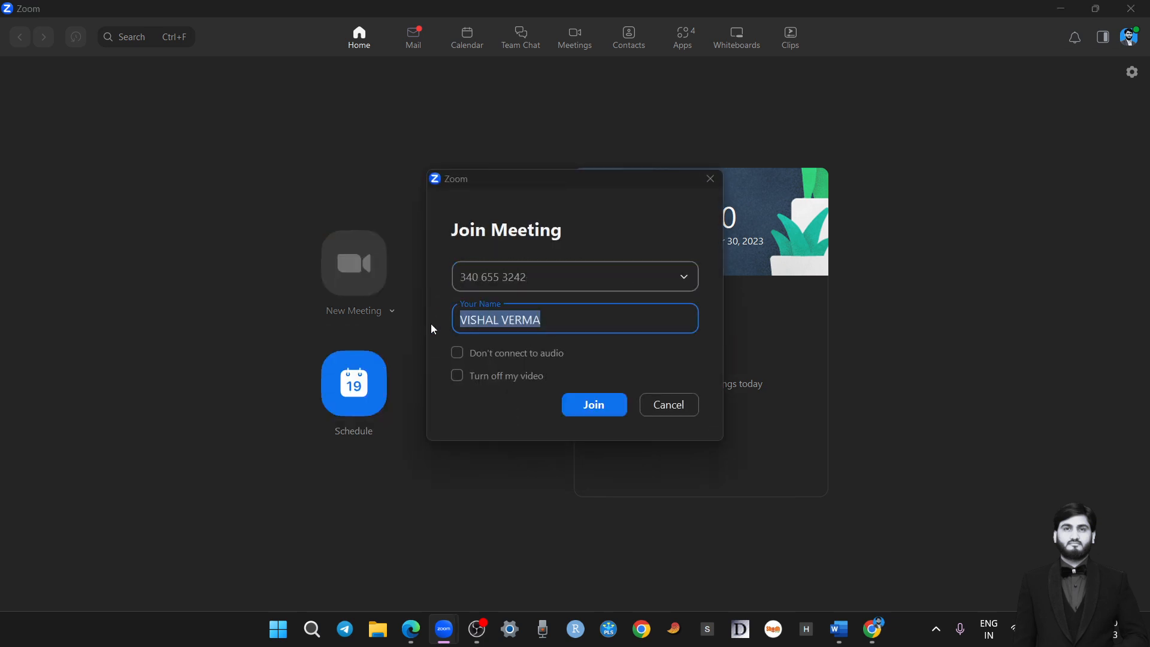
type("ST")
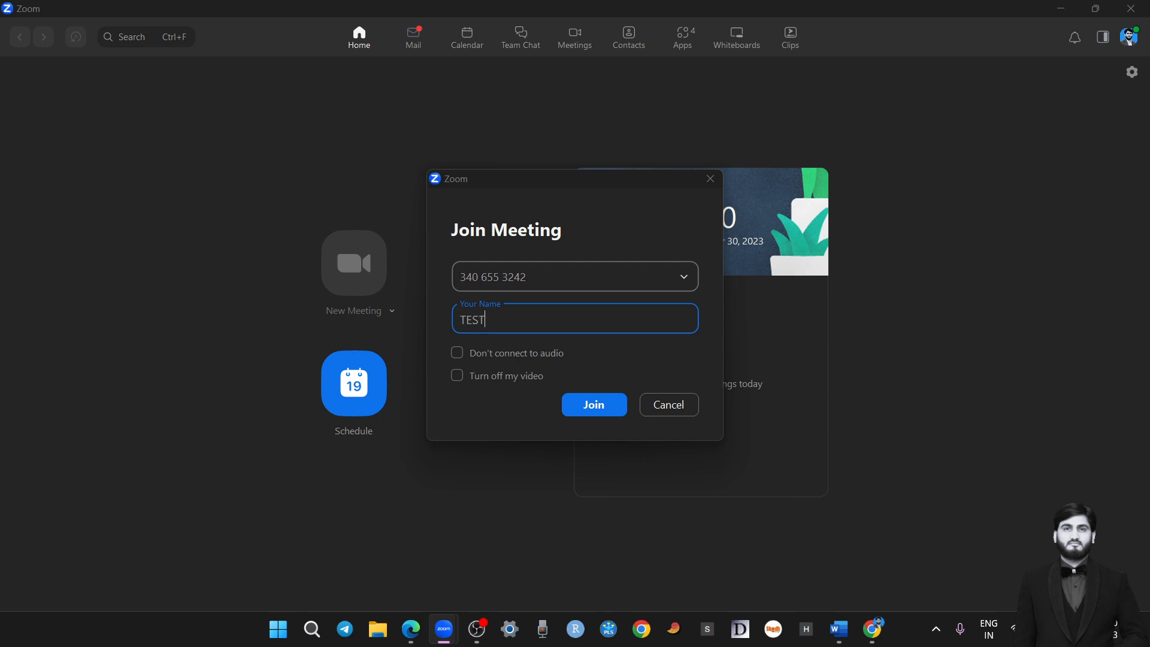
left_click_drag(513, 330, 444, 318)
key("BackSpace")
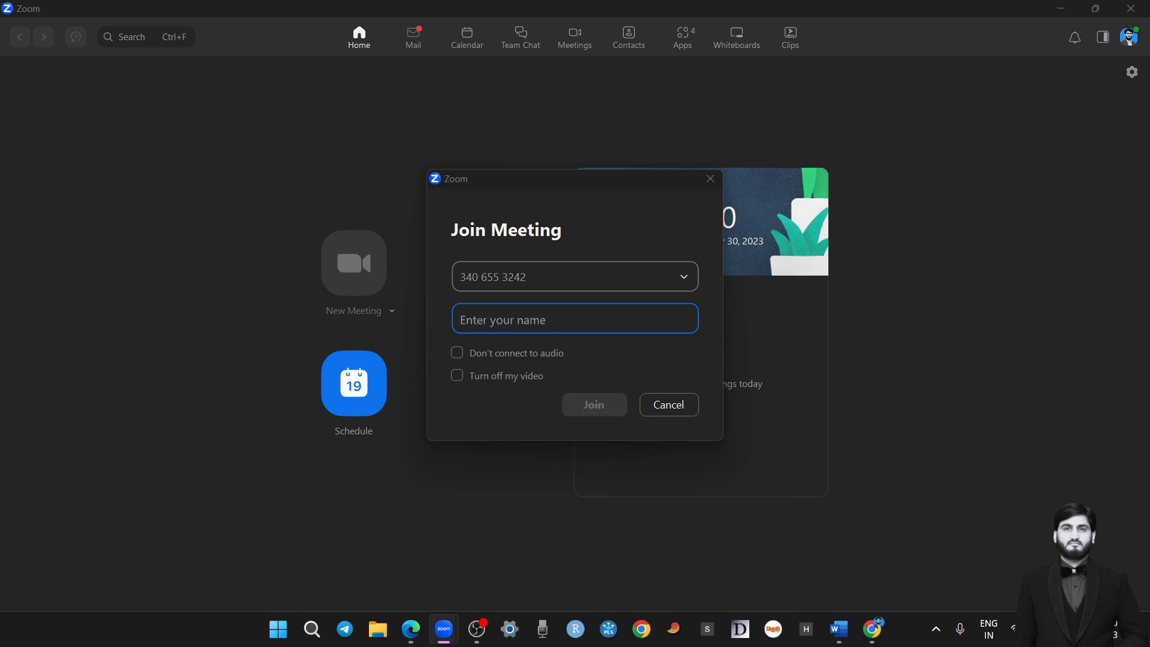
type("REKHA")
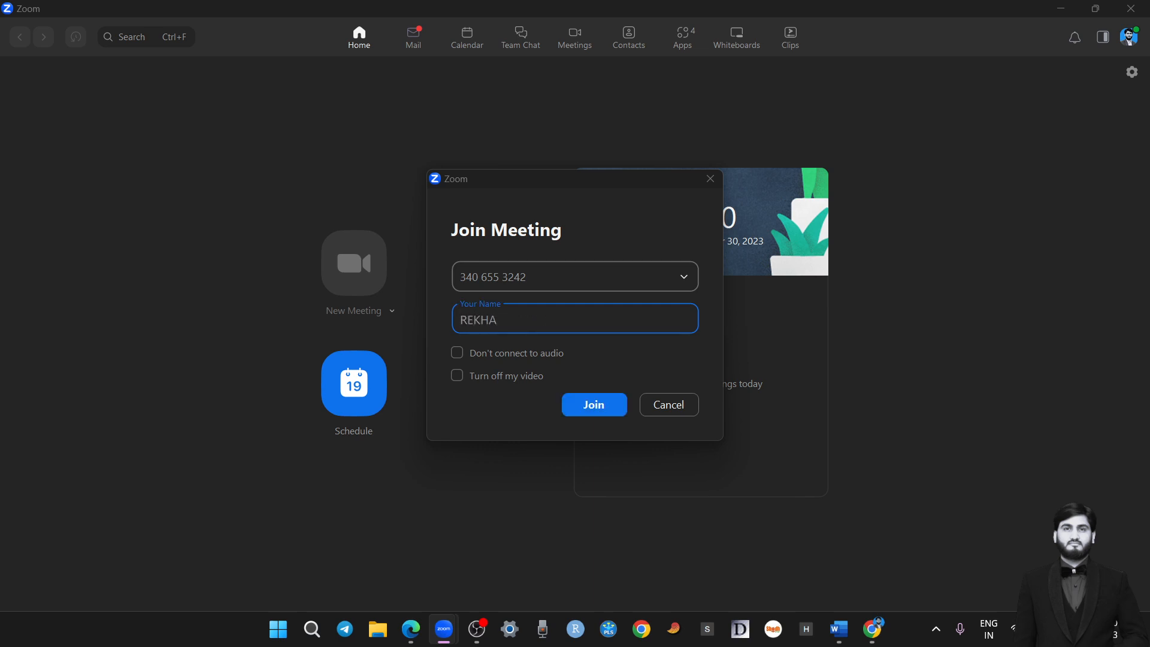
left_click(588, 402)
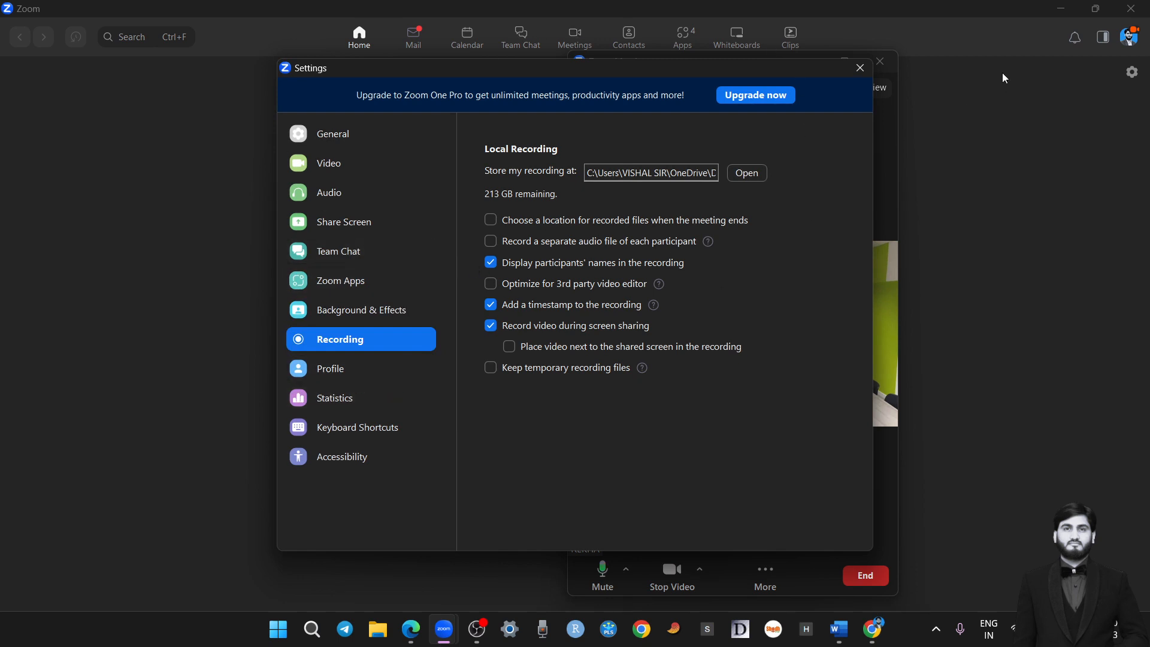
Mute the microphone in the joined meeting and move the meeting window aside from the center of the home page
left_click(860, 68)
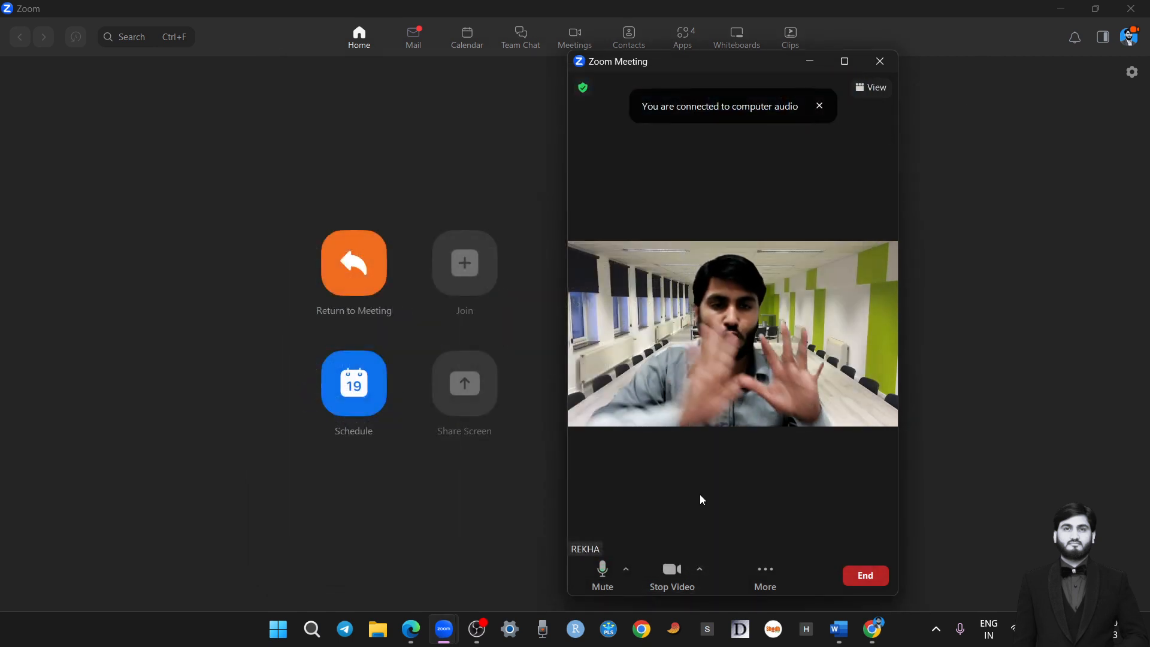
left_click(610, 582)
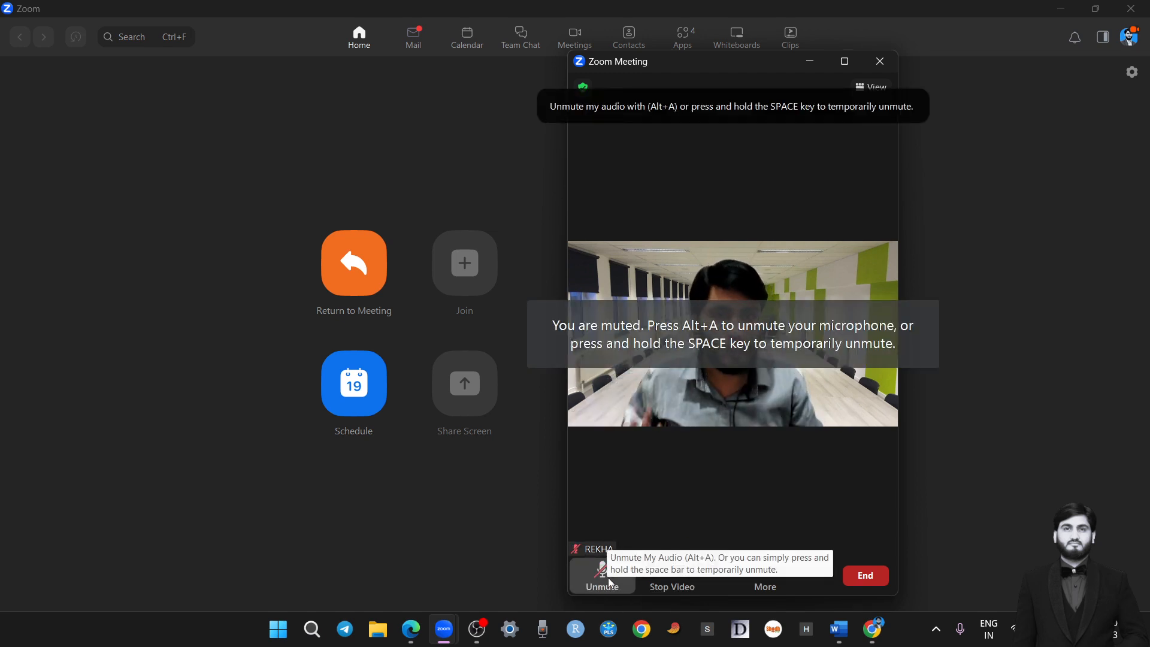
left_click_drag(764, 66, 1006, 55)
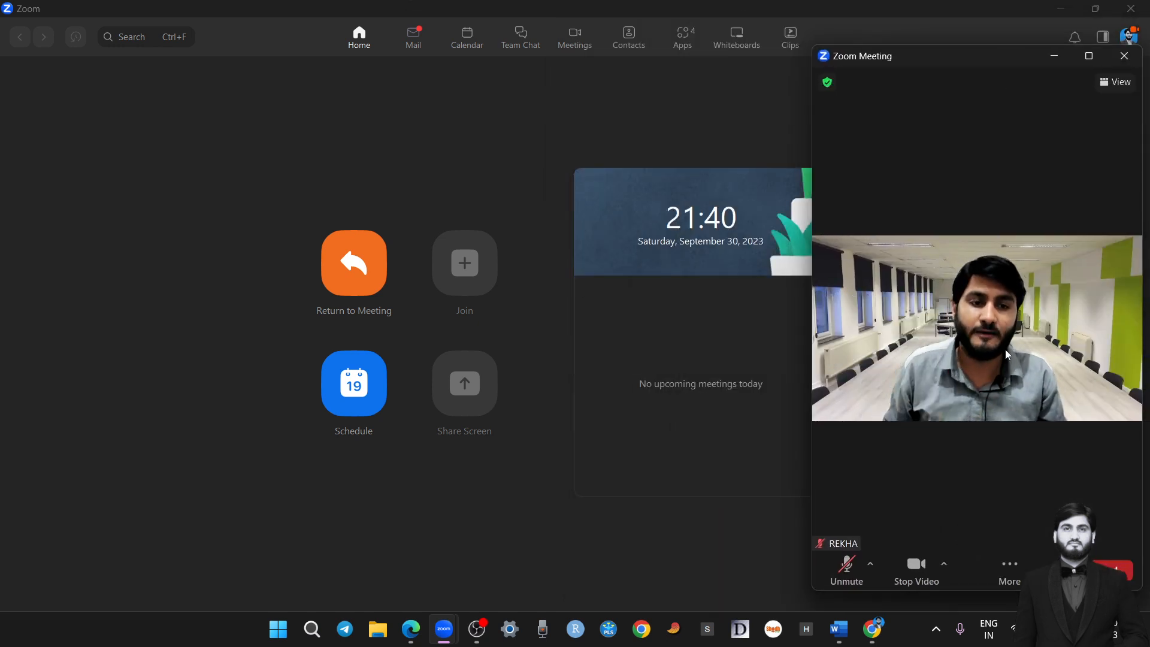
Turn the camera off and back on in the personal meeting, and end the meeting for all participants
left_click(905, 584)
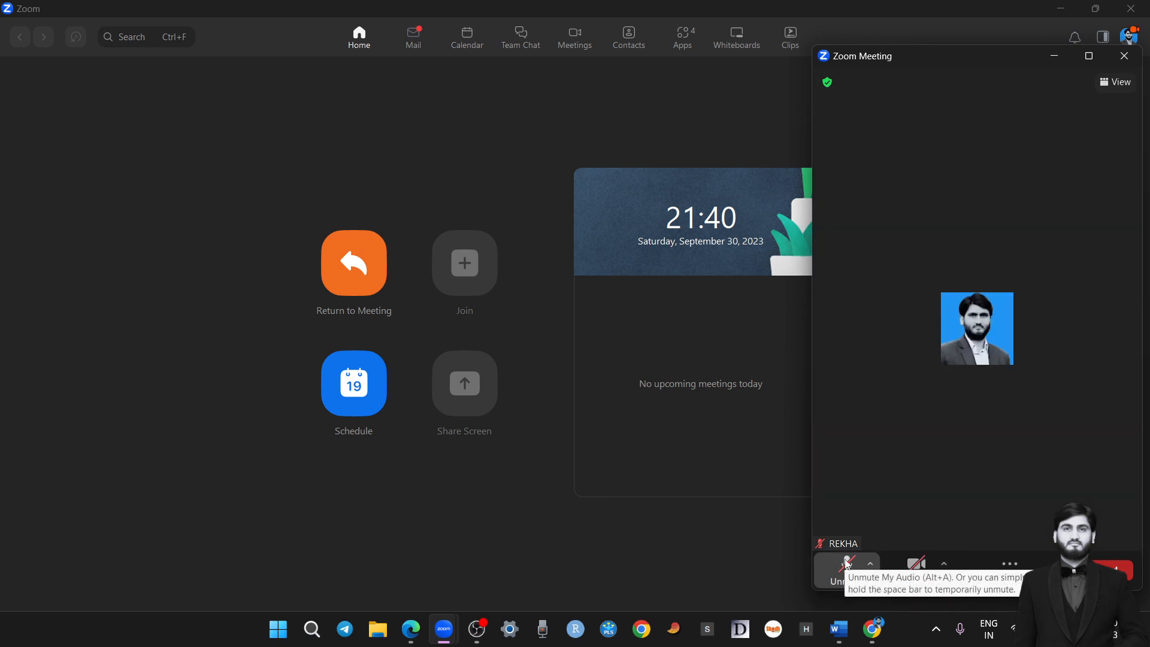
left_click(917, 584)
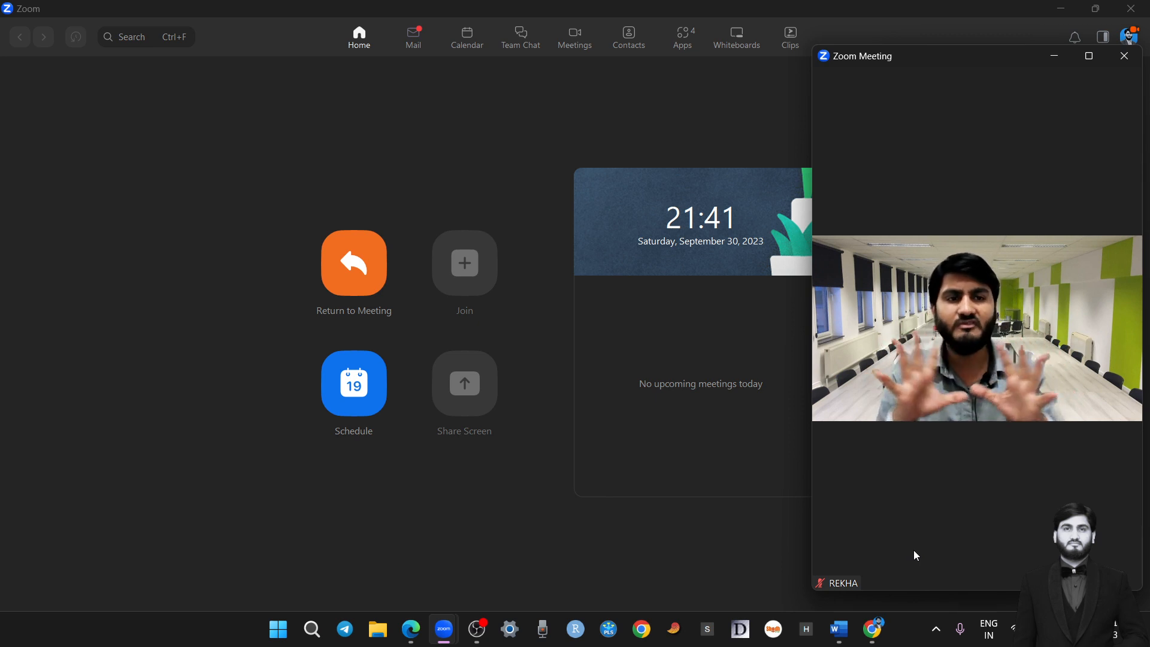
left_click_drag(977, 56, 624, 72)
left_click(756, 586)
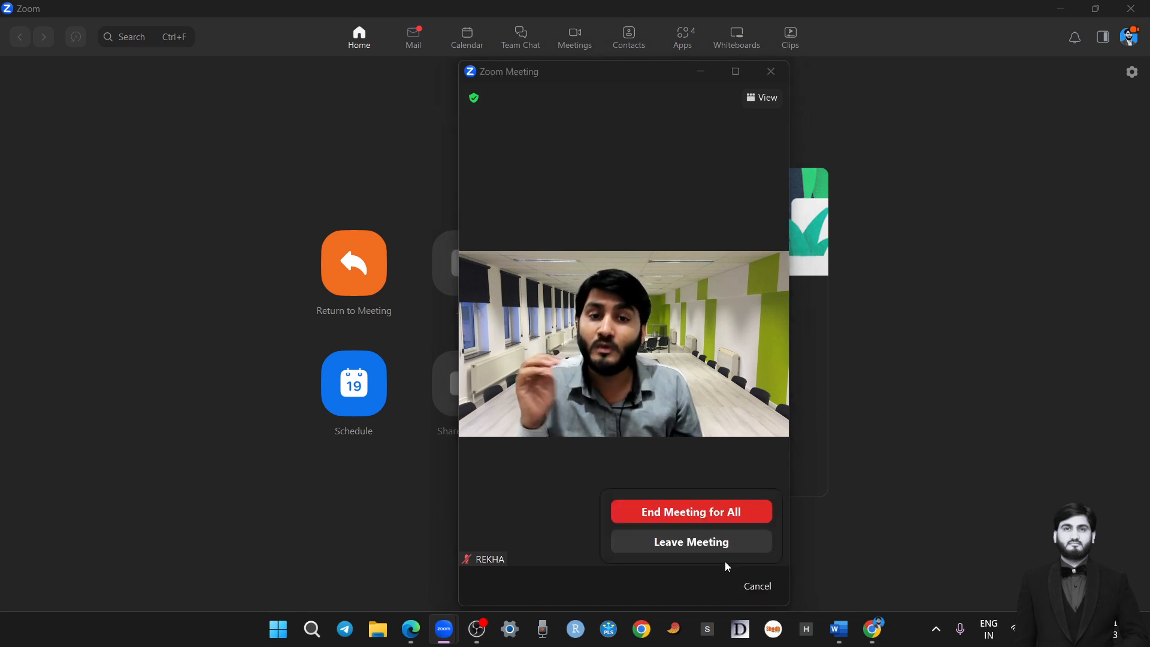
left_click(698, 512)
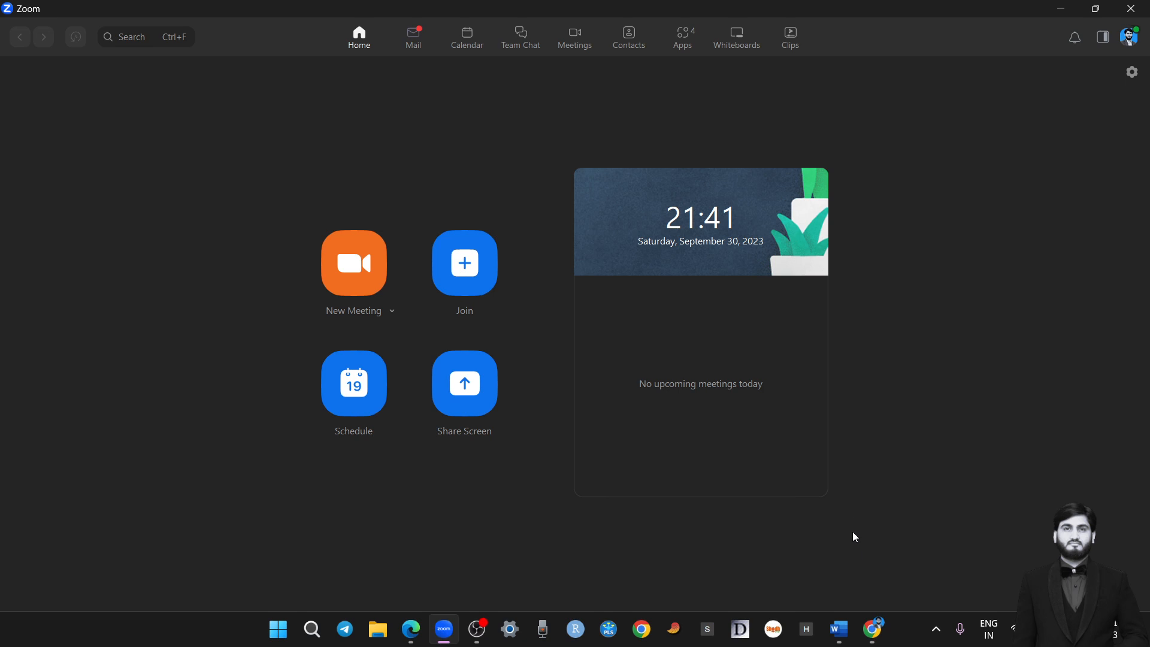
Minimize the Zoom window and return to the title page of the Word guide on using Zoom for online classes
mouse_move(849, 634)
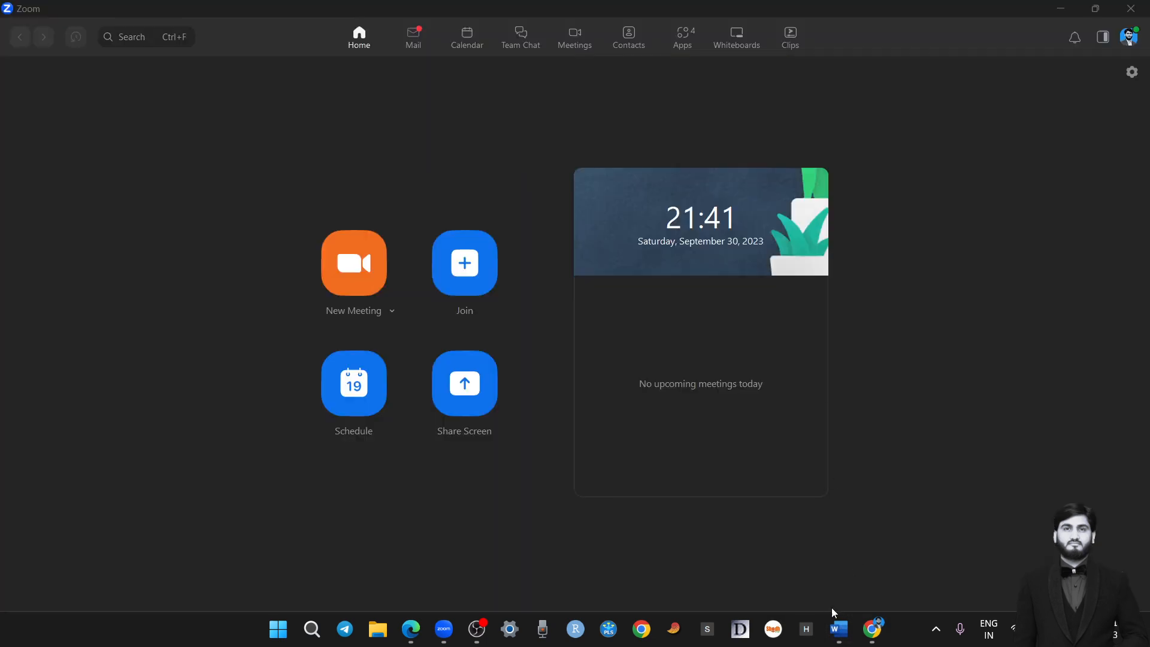
left_click(1062, 9)
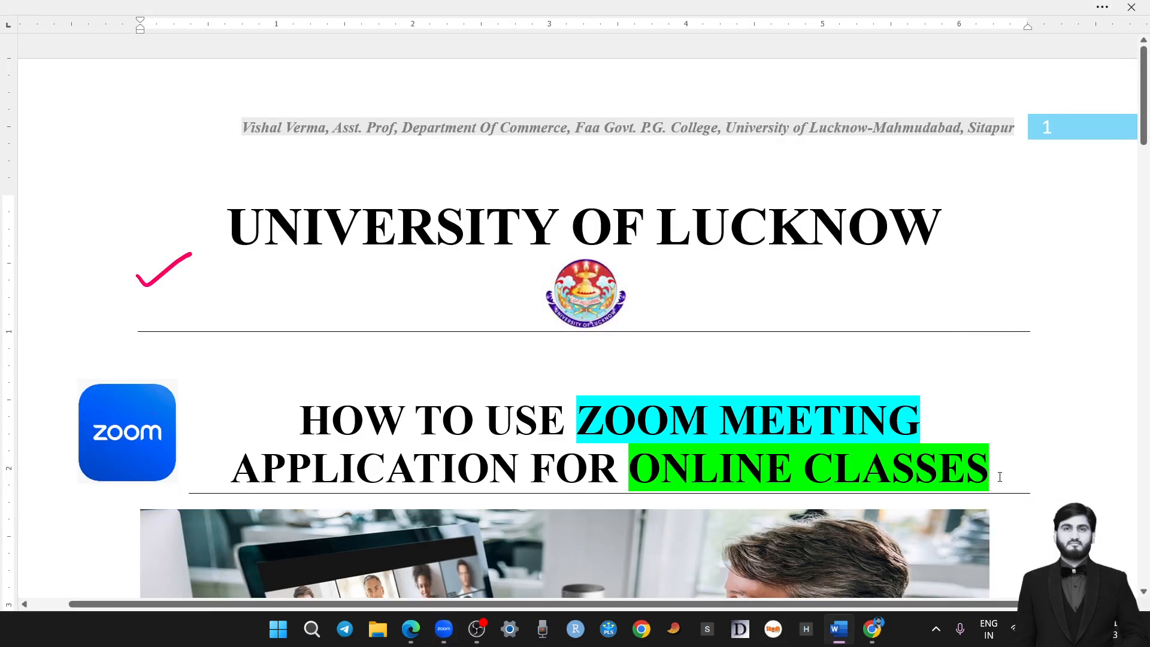
scroll(1048, 443, "down", 2)
scroll(1048, 432, "up", 1)
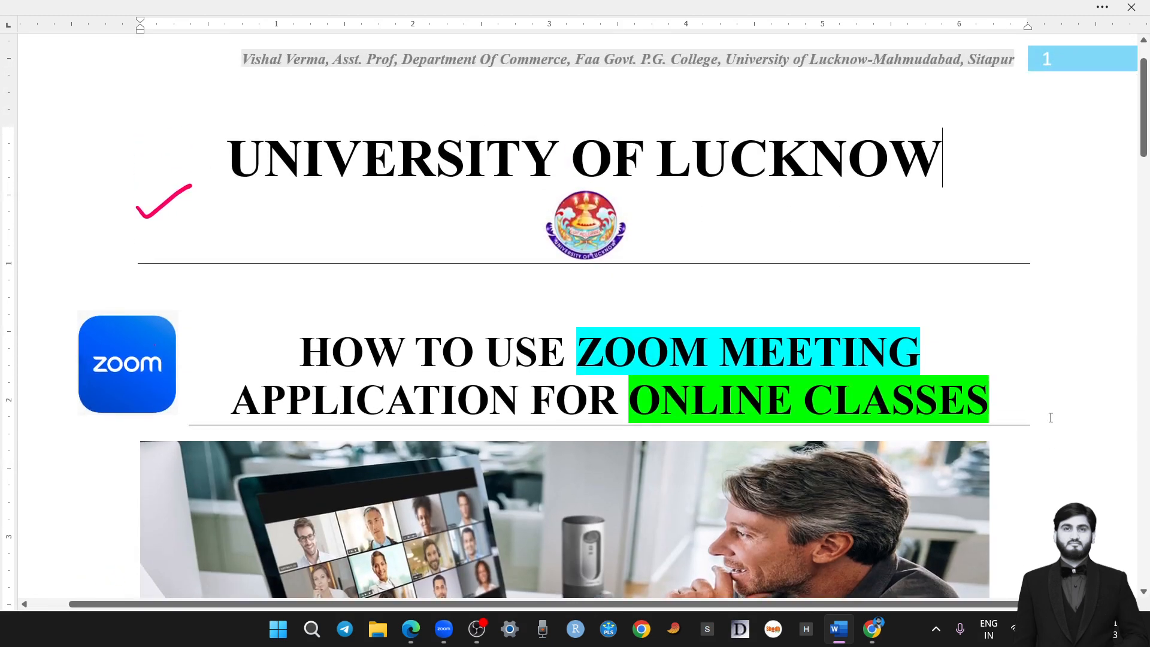